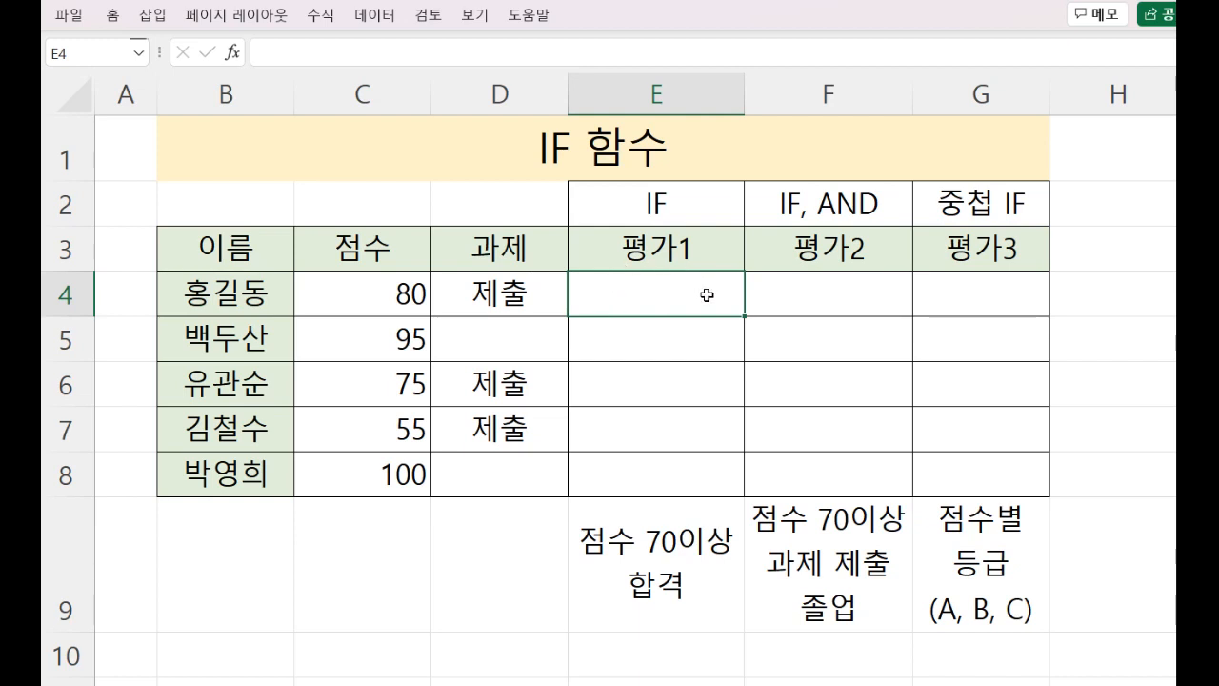
Start an IF function in E4 through its function arguments, with the logical test C4>=70
text(=I)
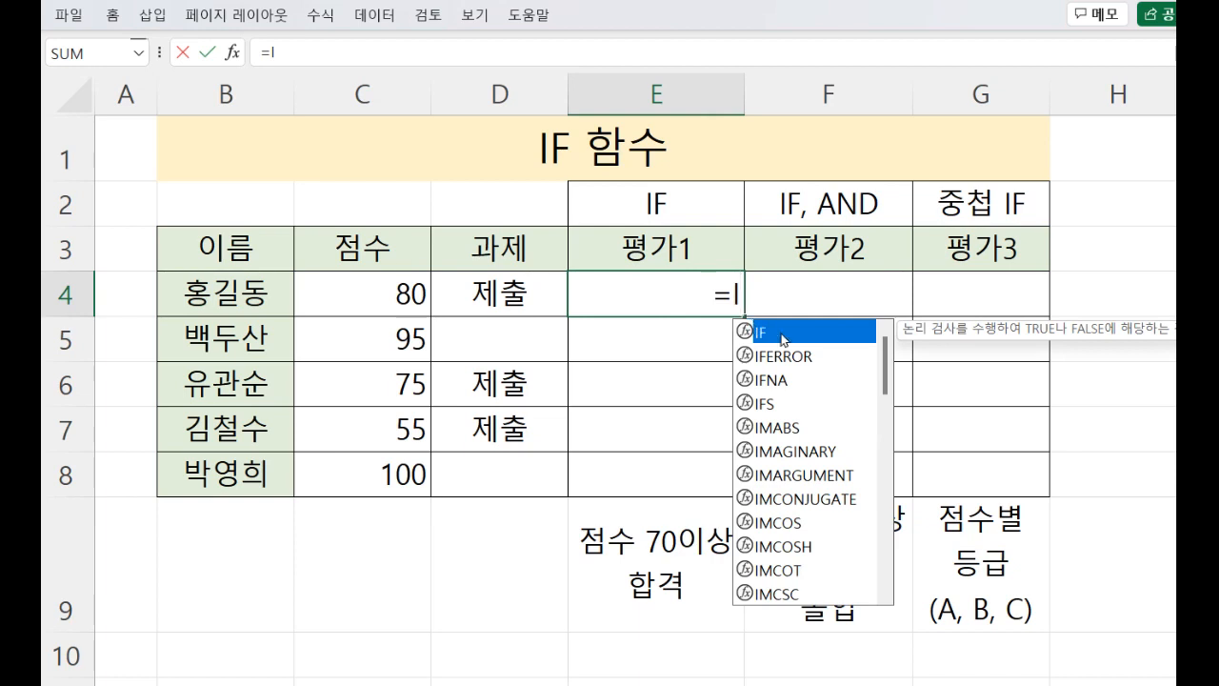
double_click(780, 333)
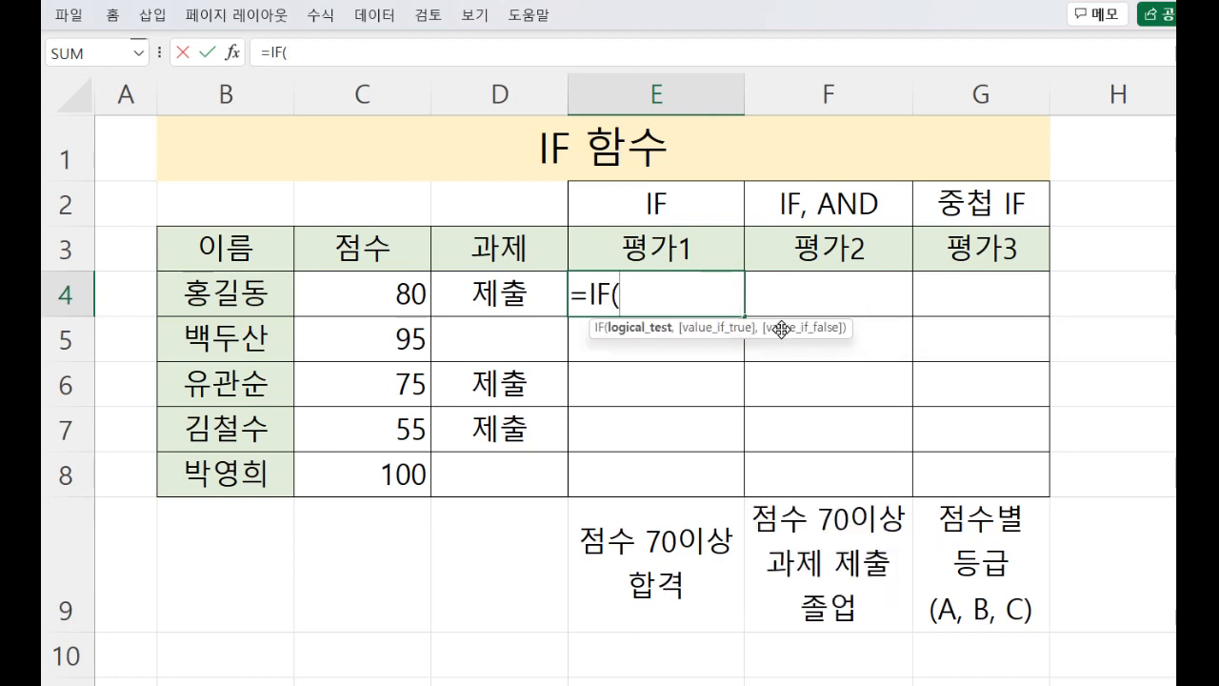
click(234, 53)
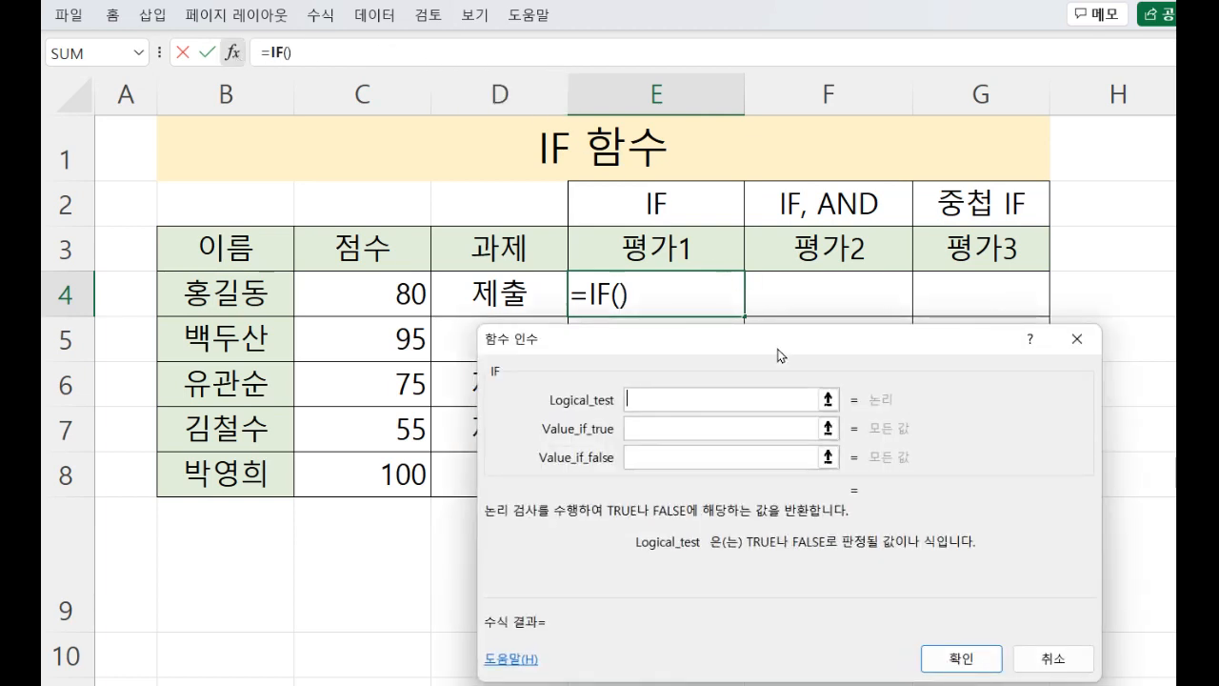
click(696, 401)
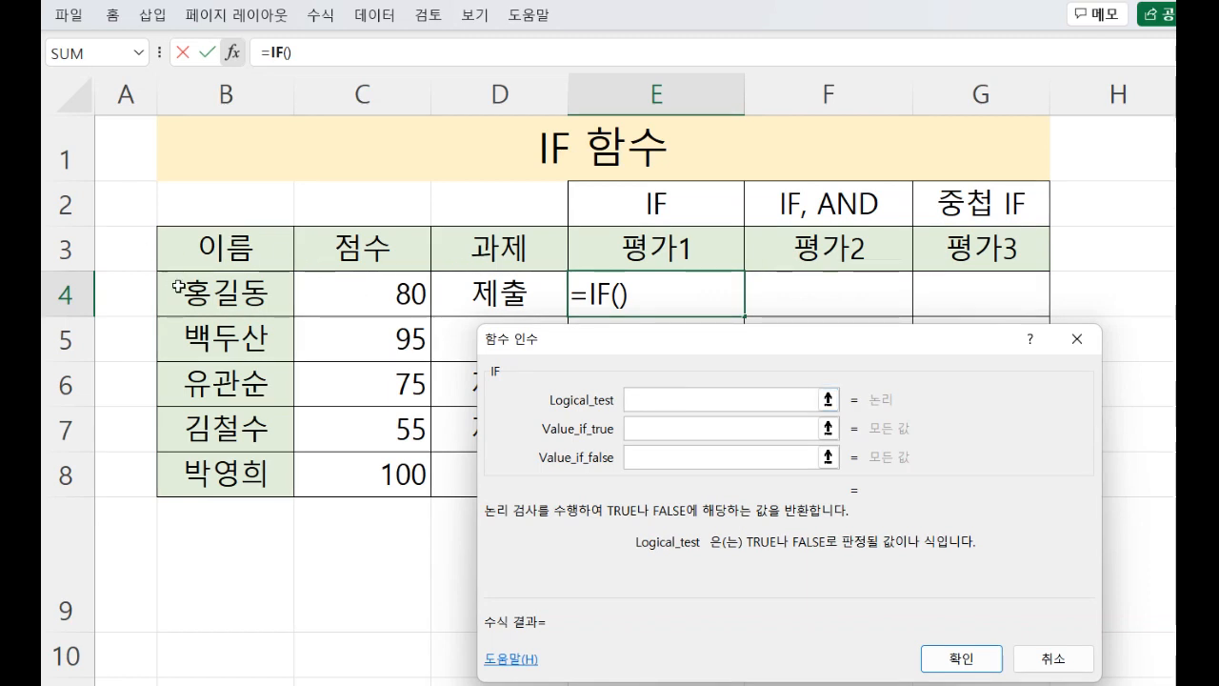
click(374, 291)
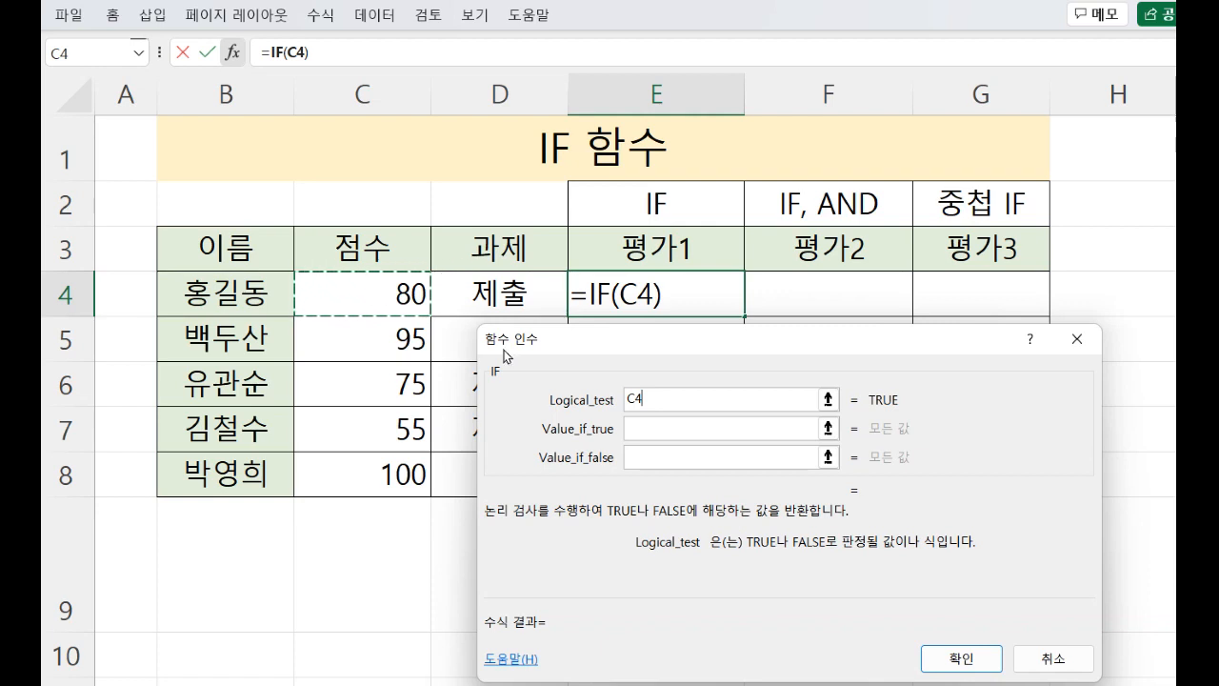
text(>=)
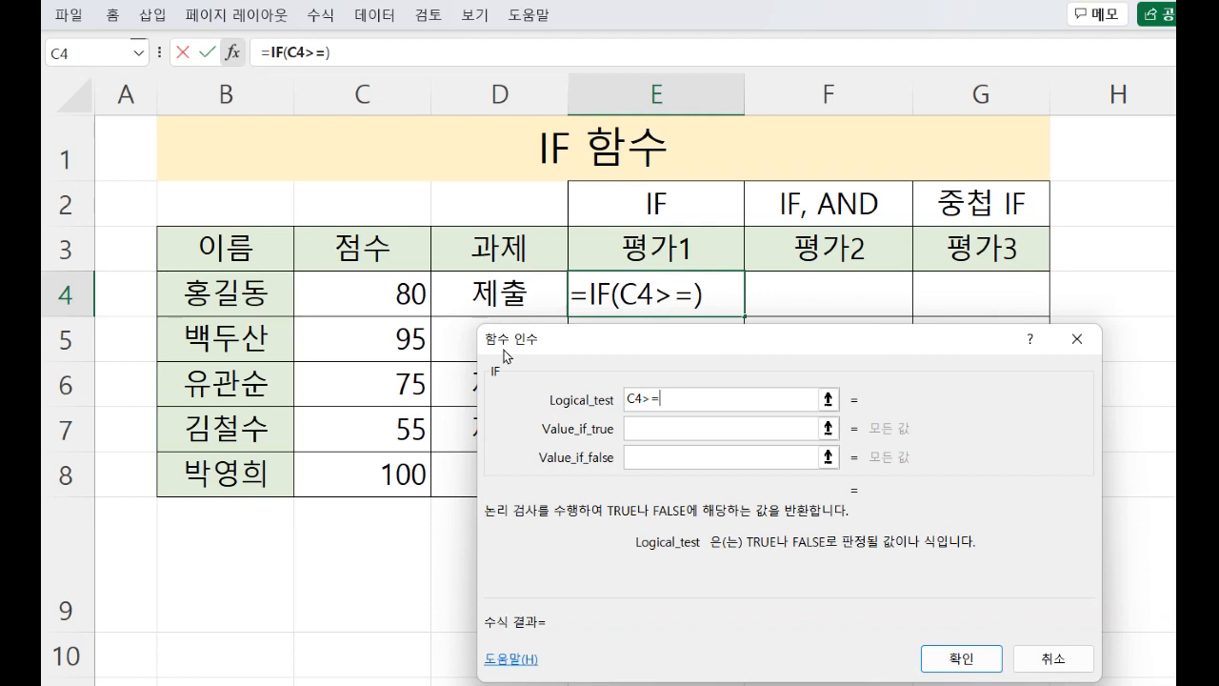
text(70)
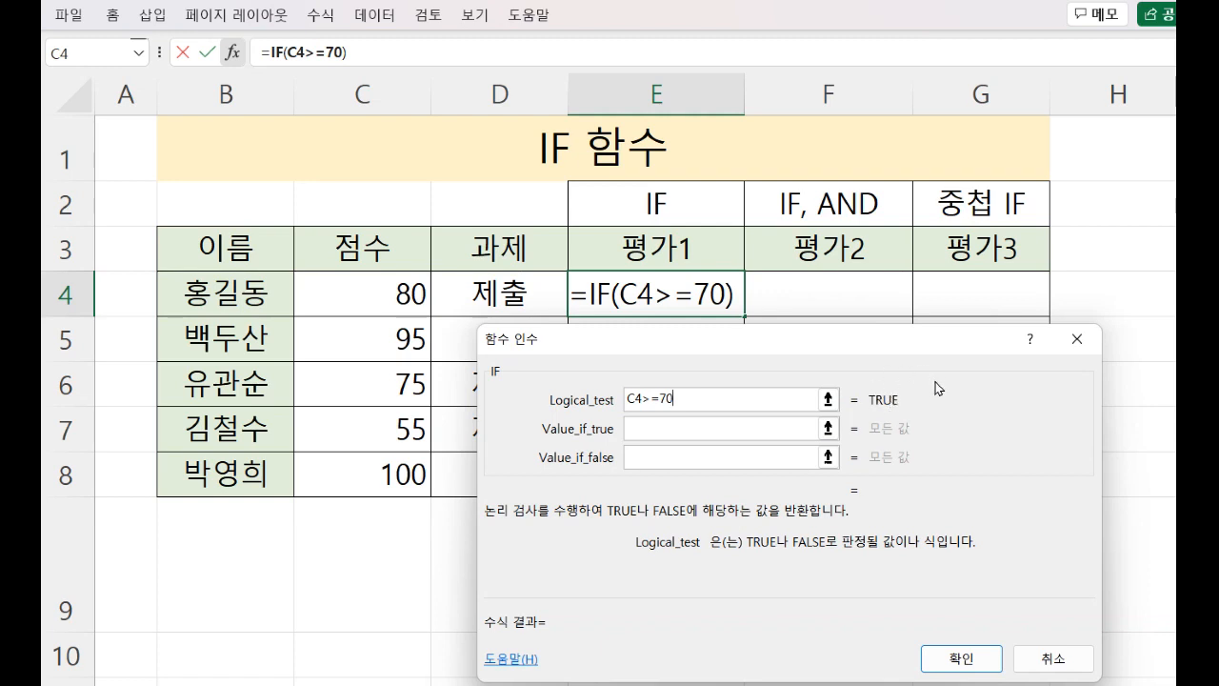
Set the IF function's value-if-true argument to "합격", enclosed in double quotation marks
click(676, 428)
text(GK)
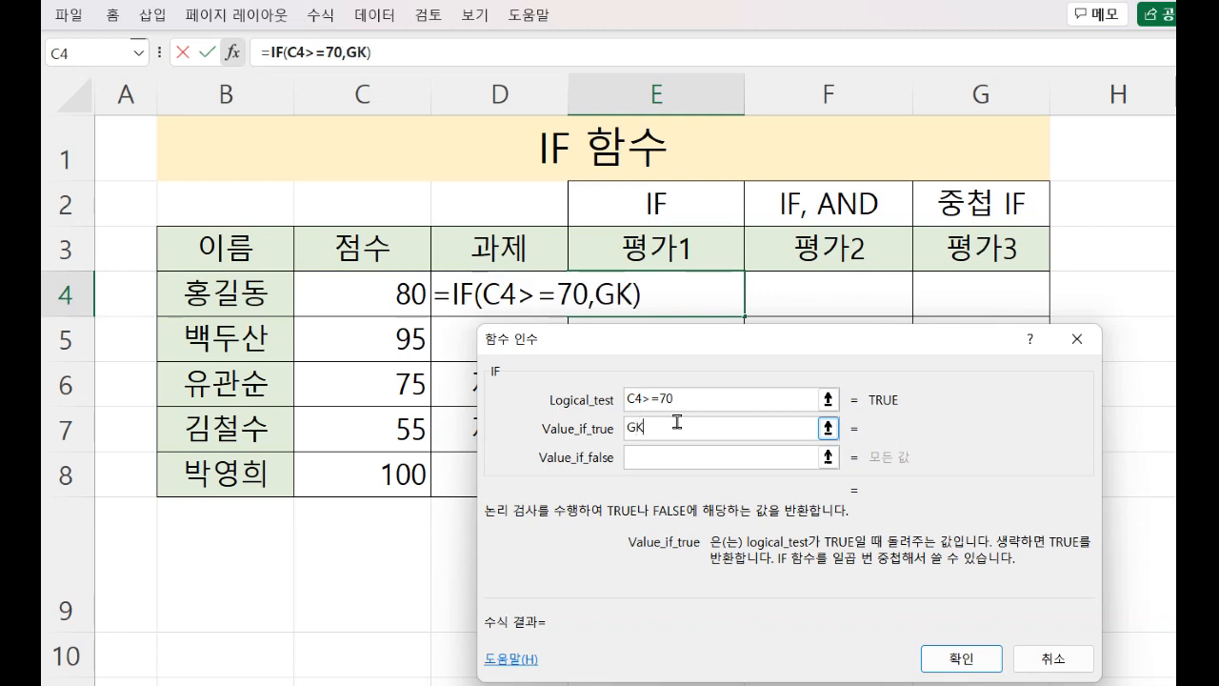
key(BackSpace)
key(BackSpace)
text(합격)
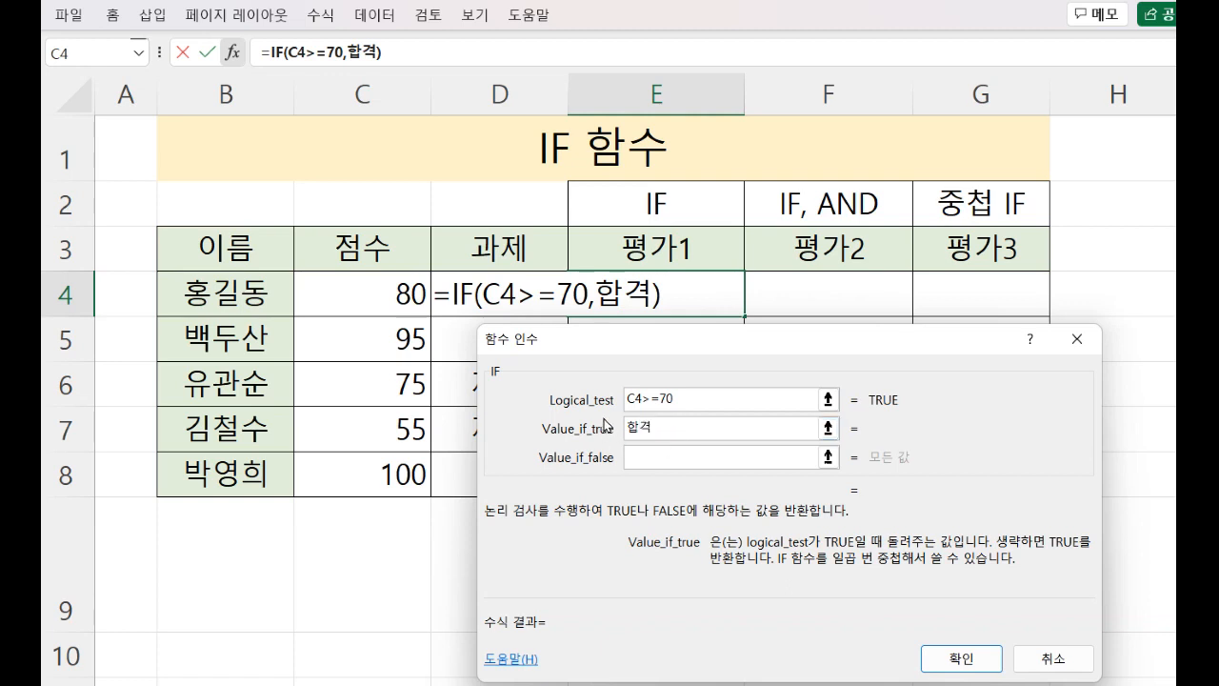
click(689, 448)
click(688, 448)
click(635, 428)
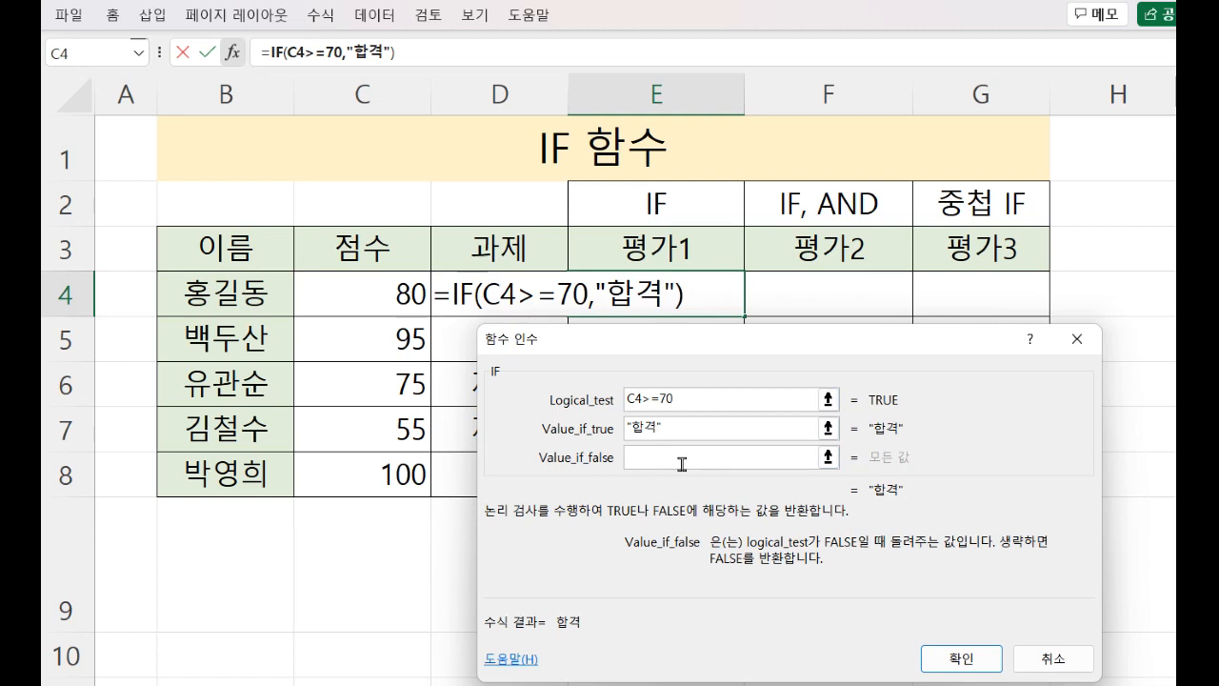
Set the value-if-false argument to "불합격" and complete the IF formula in E4
text(불합격)
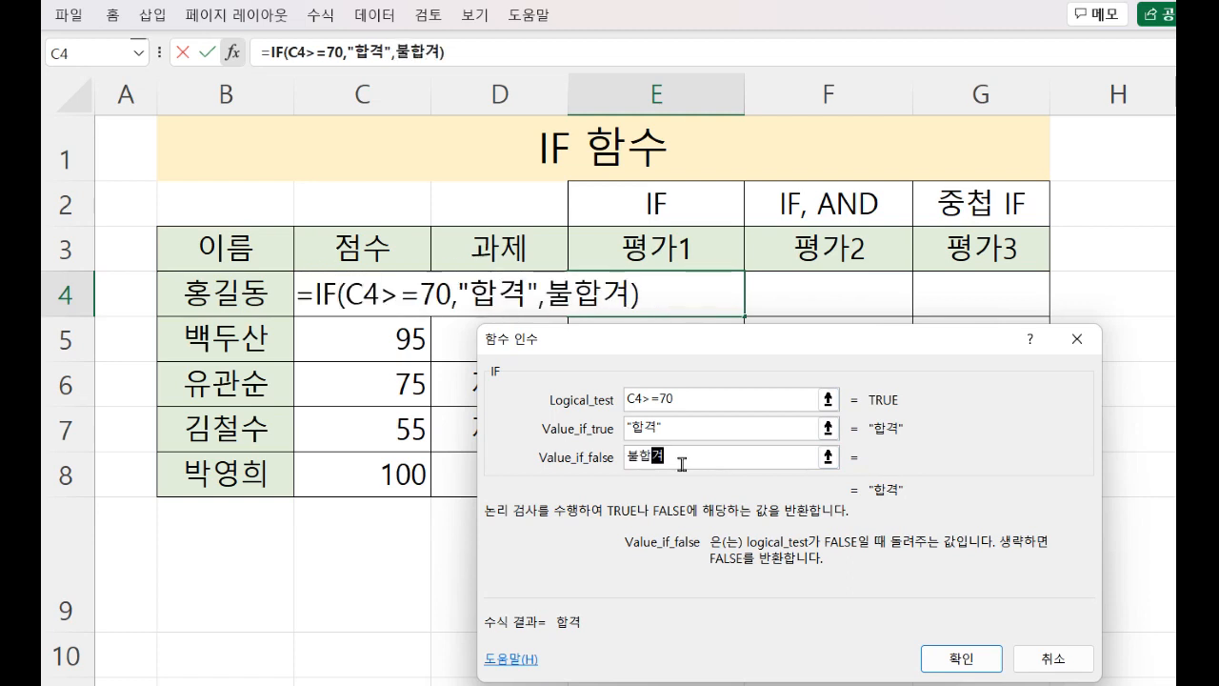
key(Tab)
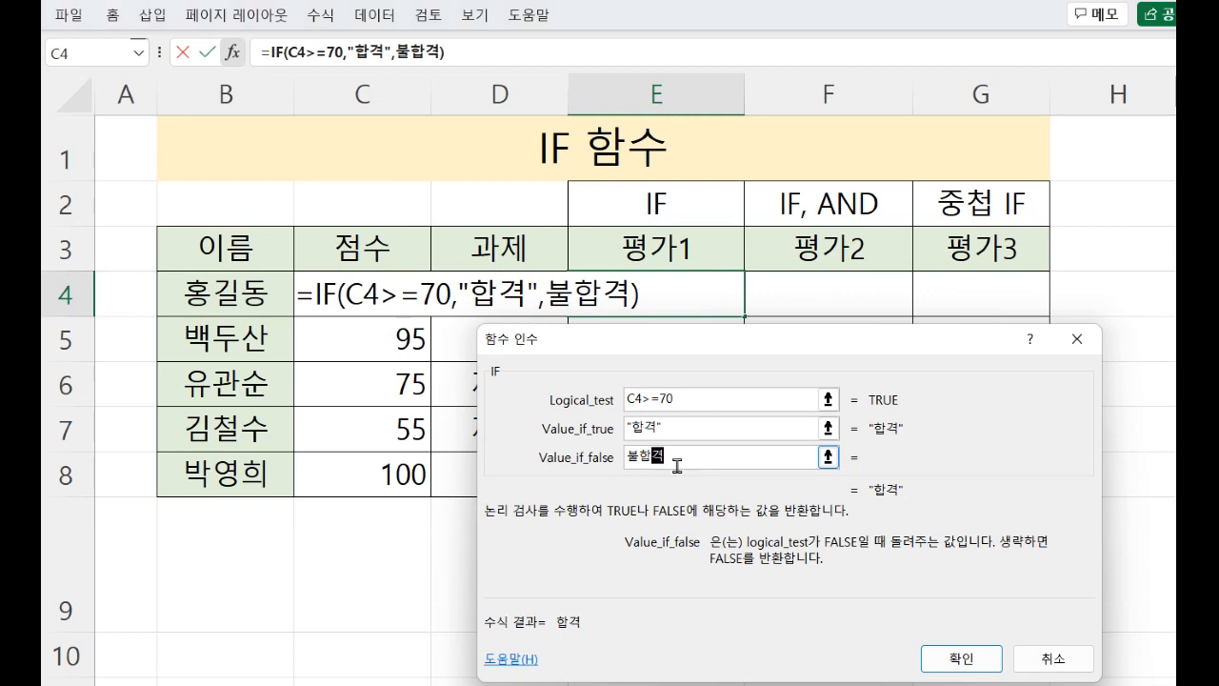
click(682, 429)
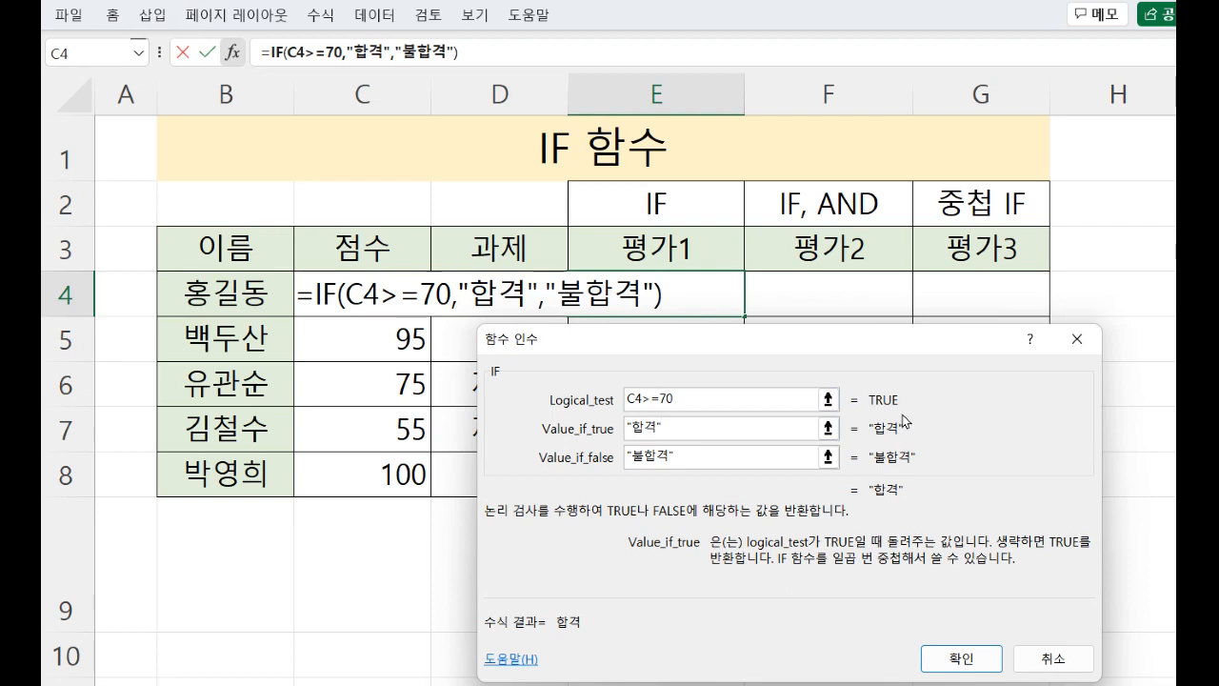
click(987, 659)
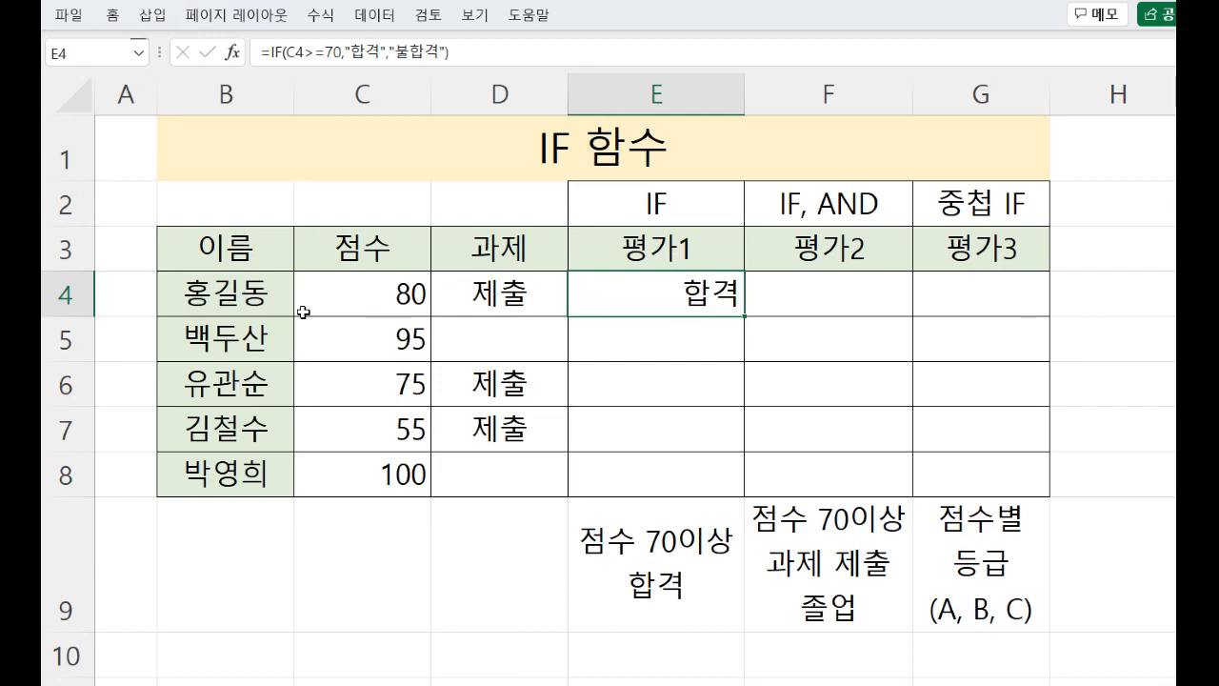
Test the E4 formula by changing the score in C4 to 60 and restoring it to 80
click(363, 301)
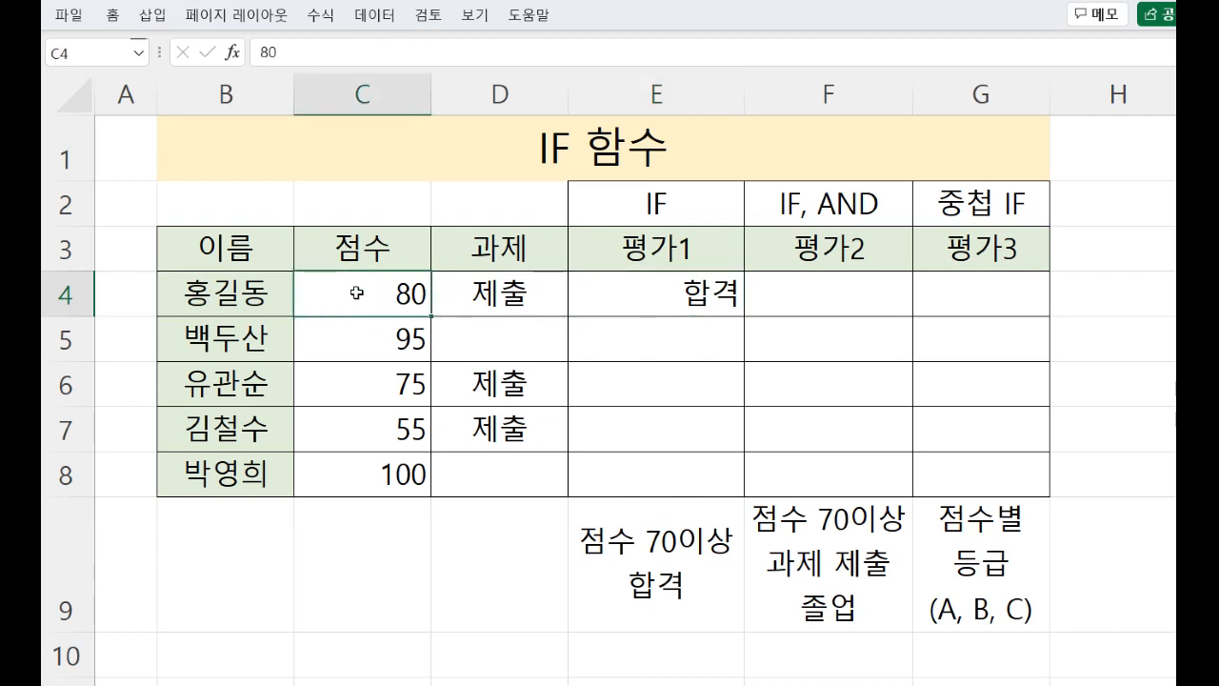
text(60)
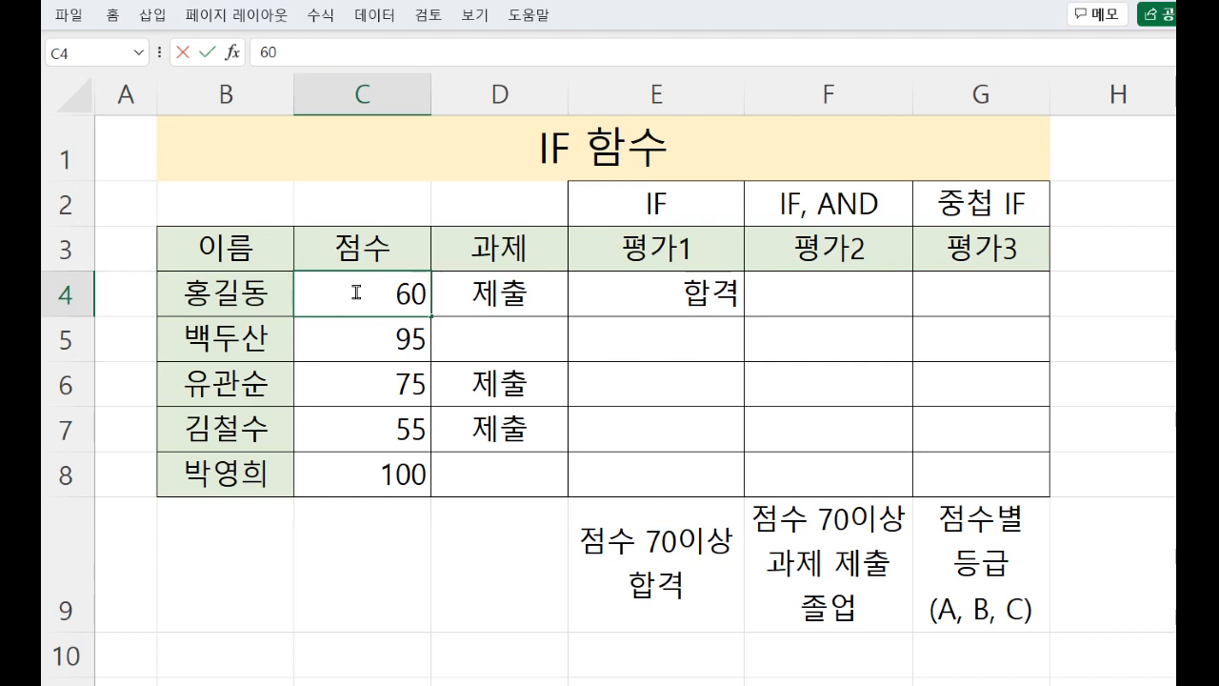
key(Return)
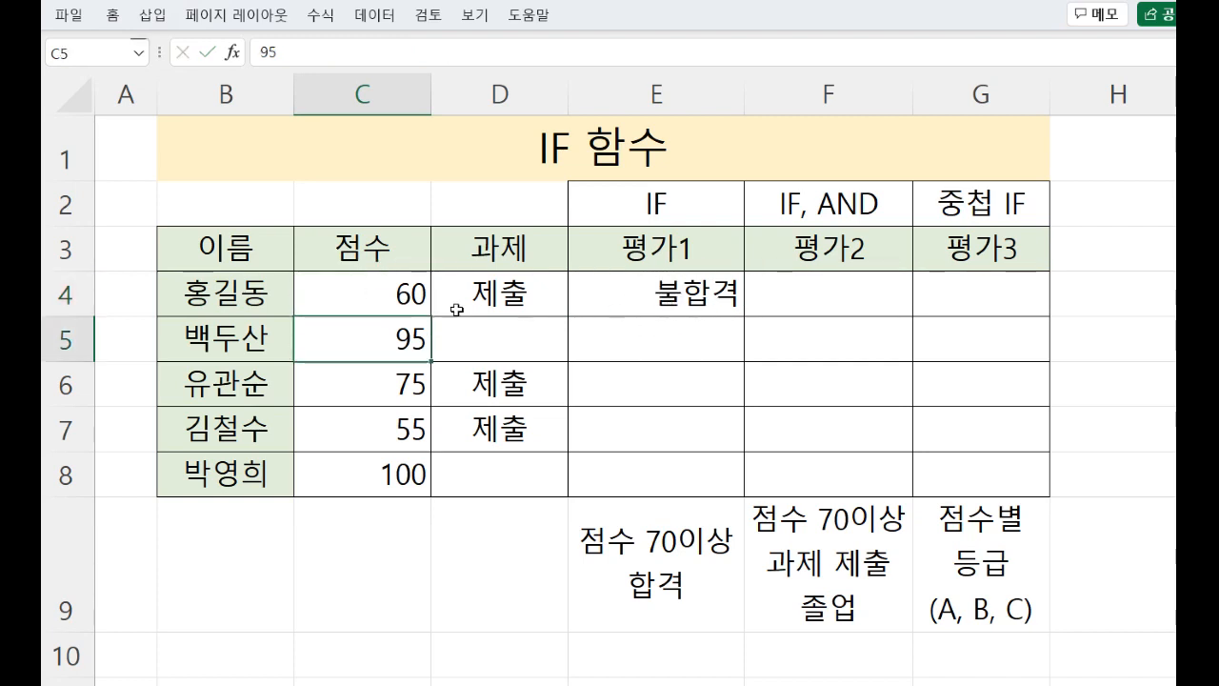
click(377, 304)
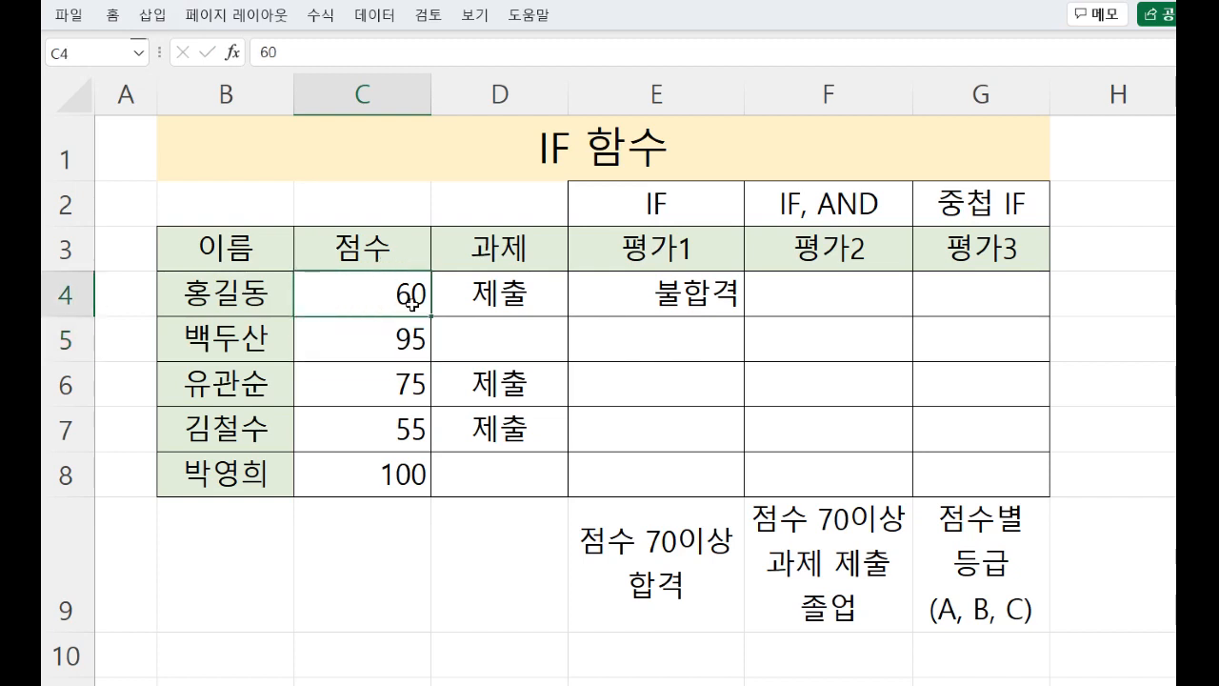
text(80)
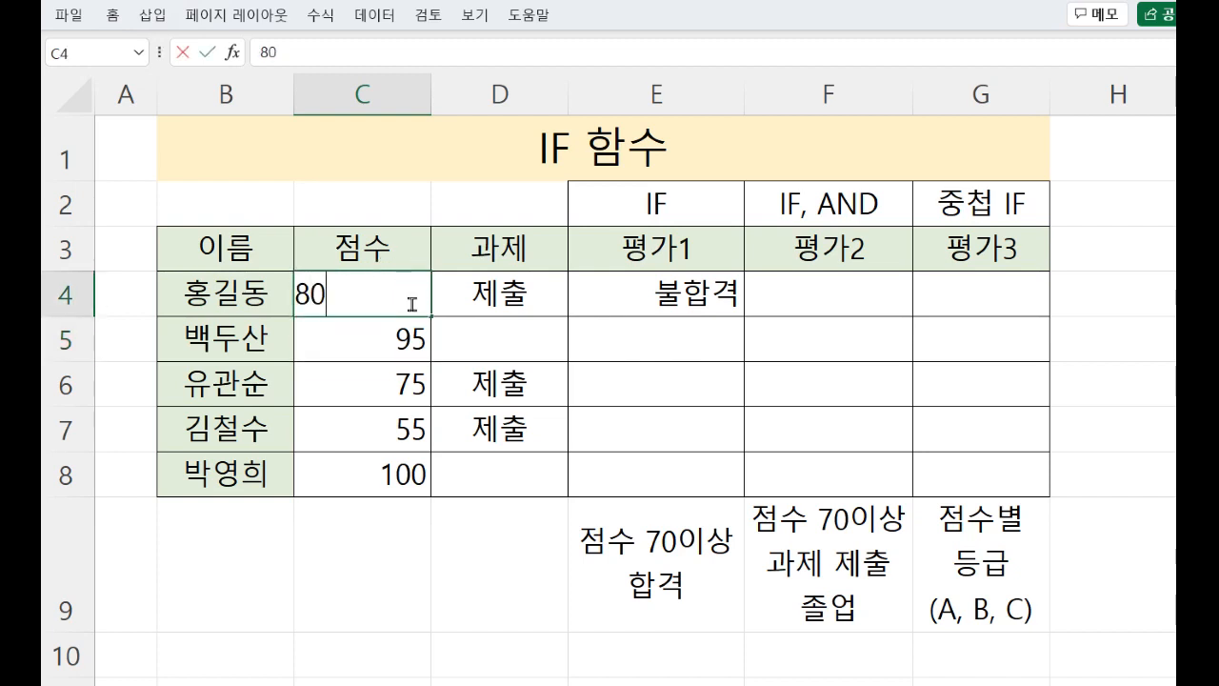
key(Return)
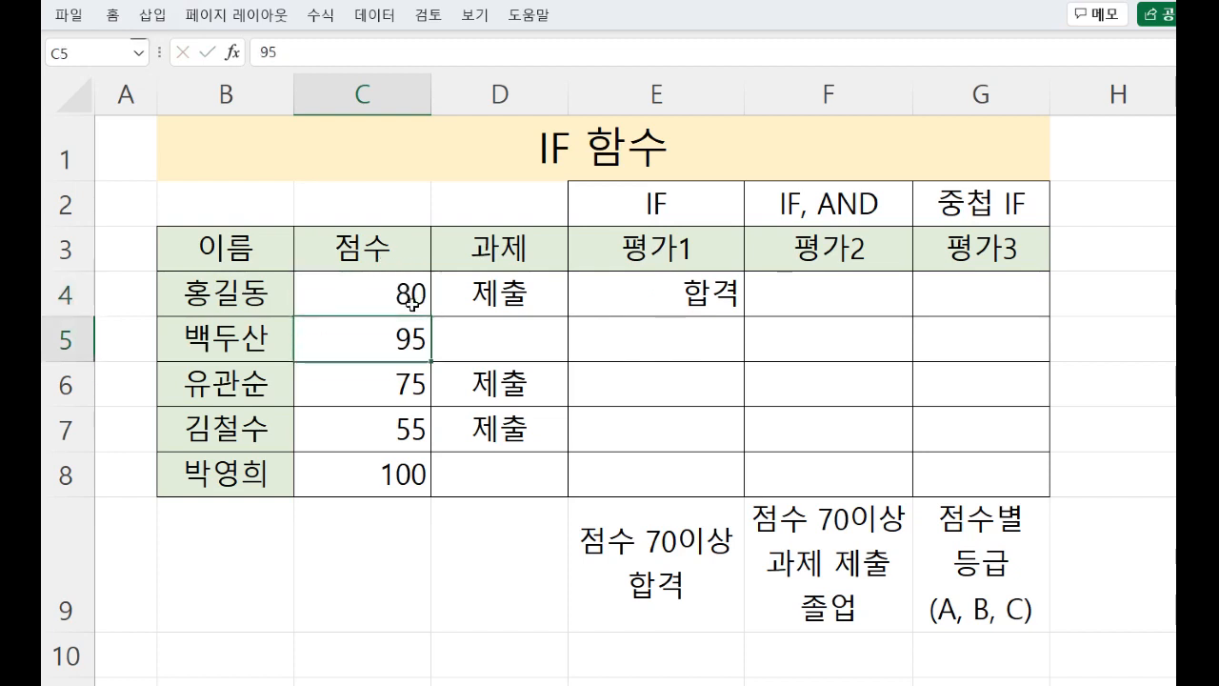
Review the IF formula in E4 and its function arguments, leaving the formula as it is
click(694, 301)
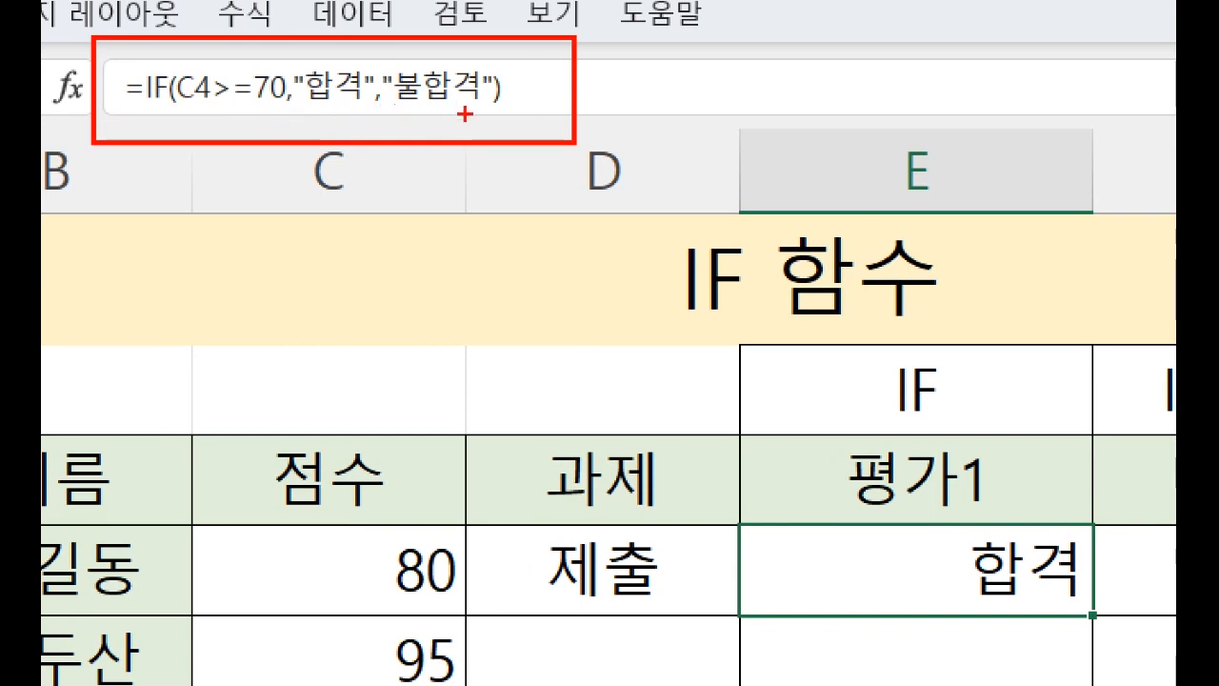
drag(571, 95, 462, 145)
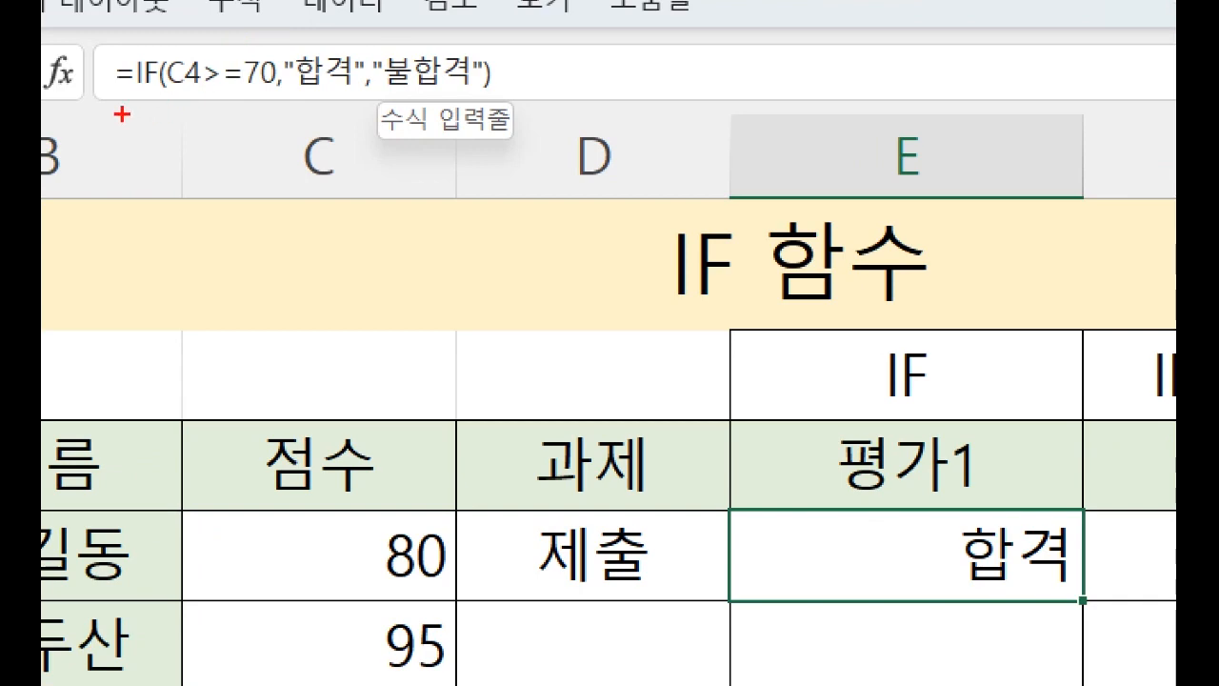
drag(122, 114, 195, 139)
mouse_move(211, 122)
mouse_down()
mouse_move(280, 134)
mouse_move(443, 118)
mouse_up()
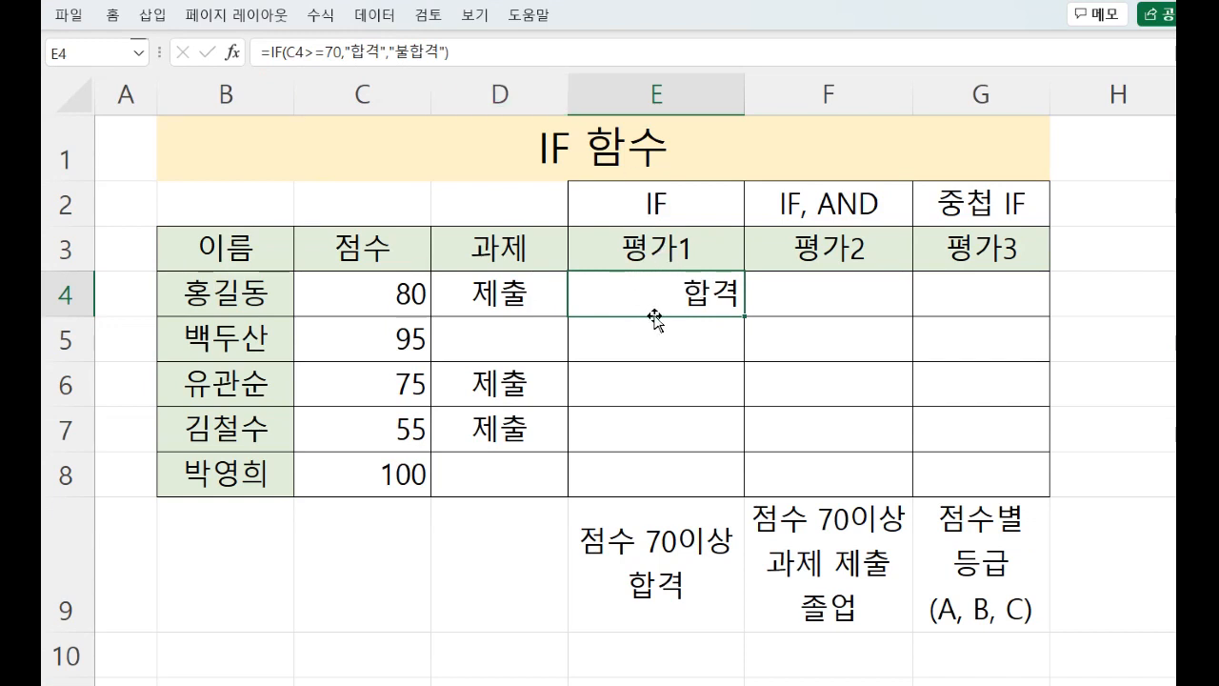
click(231, 55)
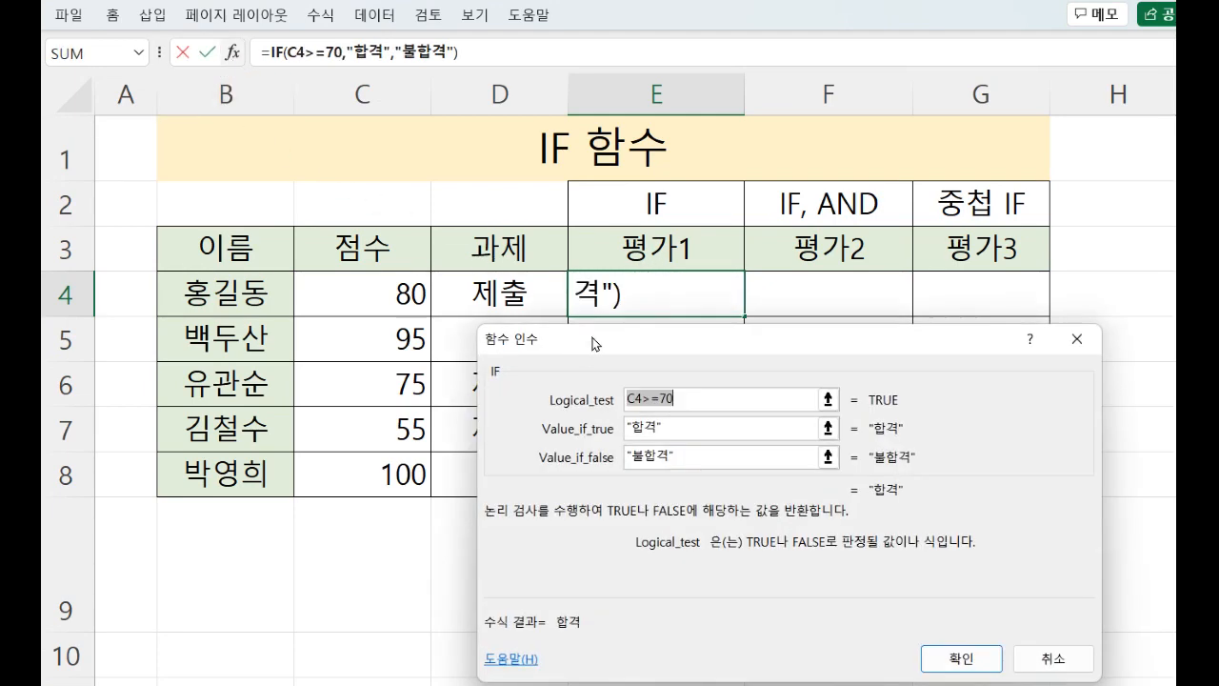
drag(528, 343, 522, 346)
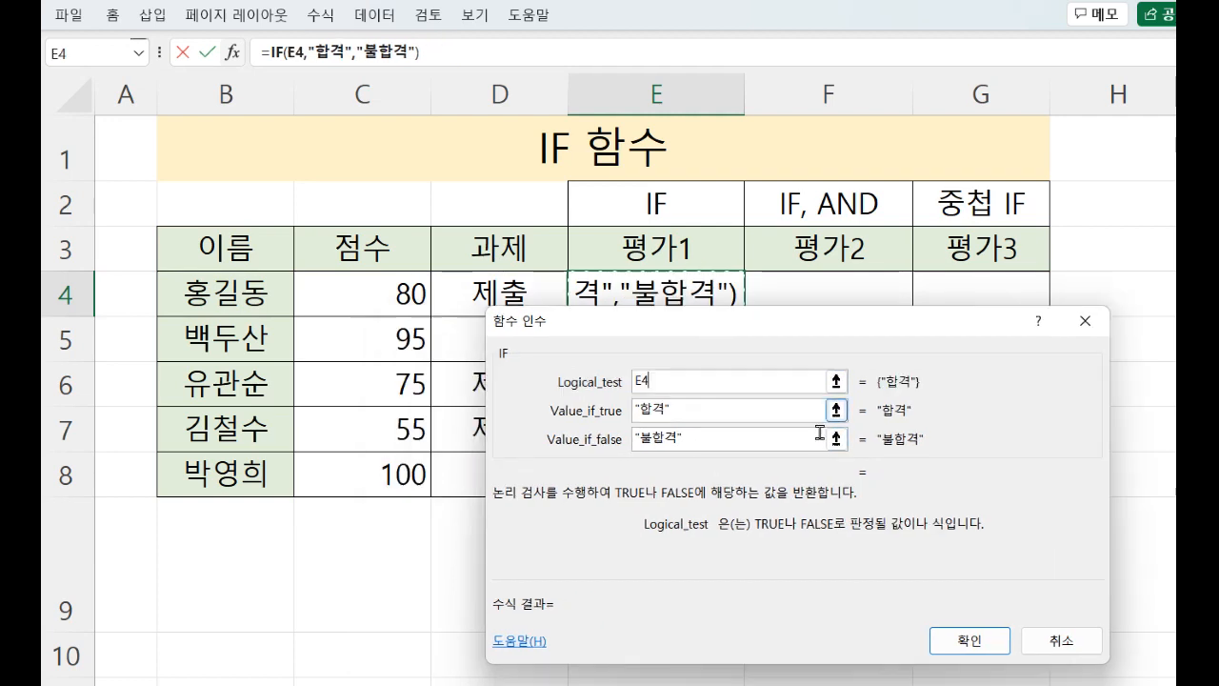
click(1038, 637)
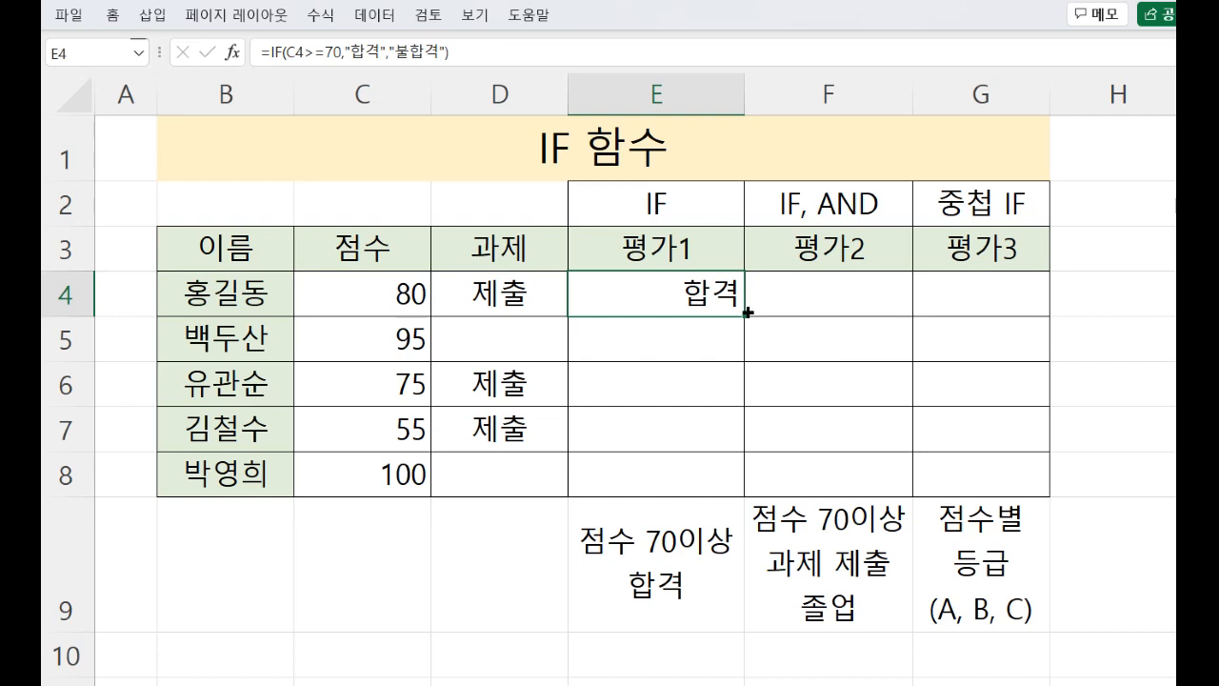
Fill the IF formula from E4 down through E8 in the 평가1 column
drag(747, 311, 749, 483)
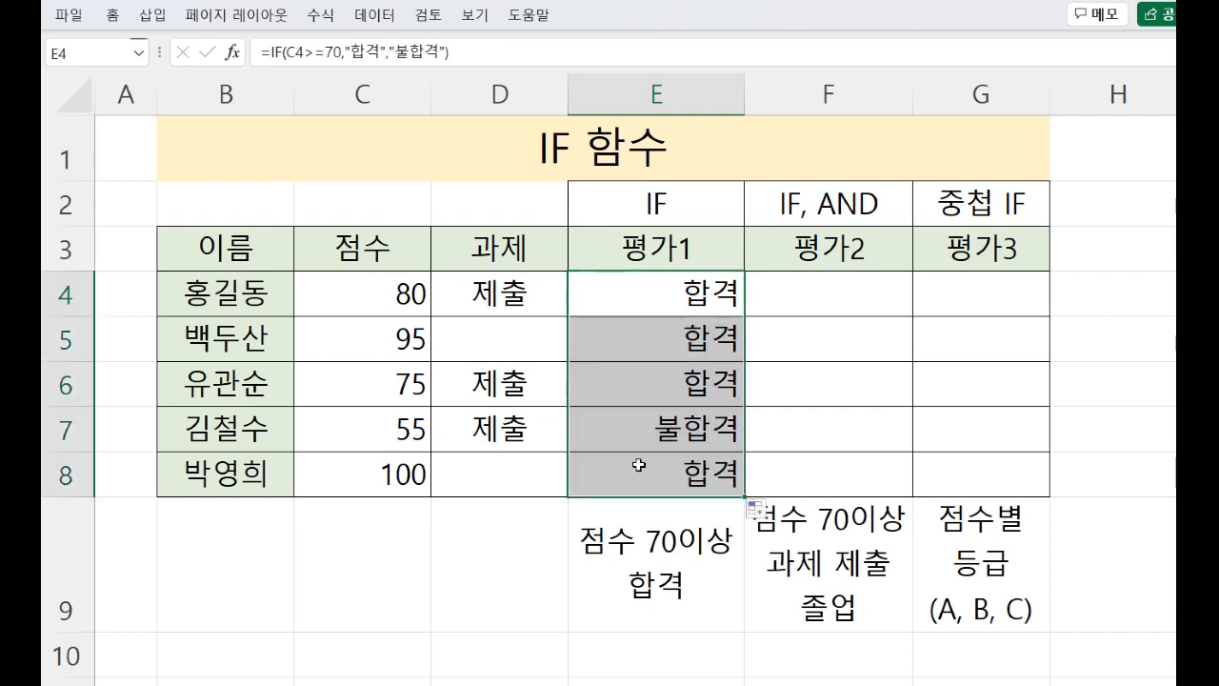
Check the 평가1 results in E4:E8 against the scores in column C and inspect each row's copied formula
click(403, 429)
click(680, 417)
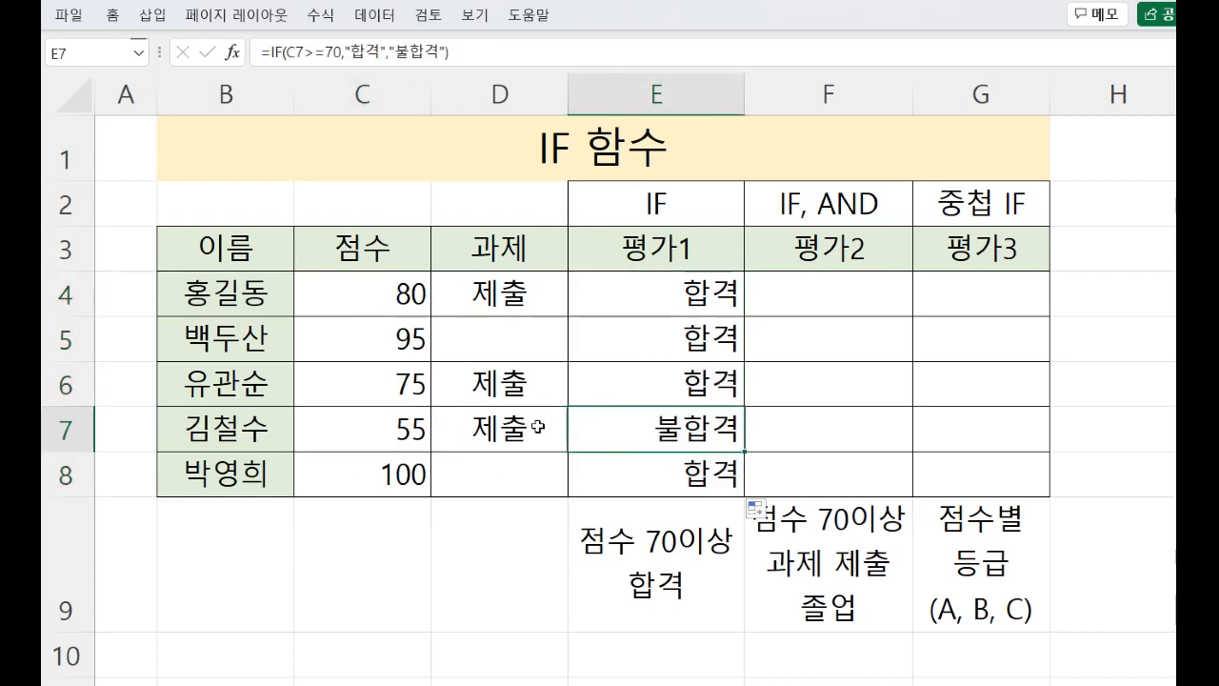
click(365, 425)
click(637, 413)
click(409, 424)
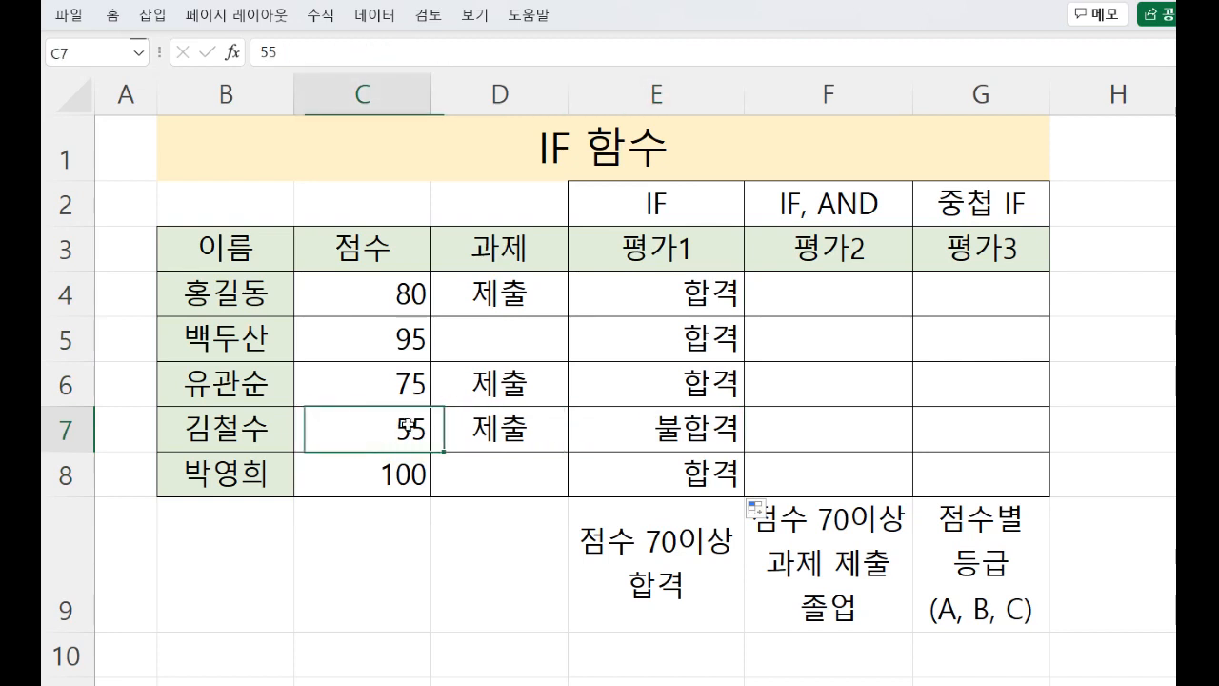
click(632, 420)
click(358, 303)
click(626, 288)
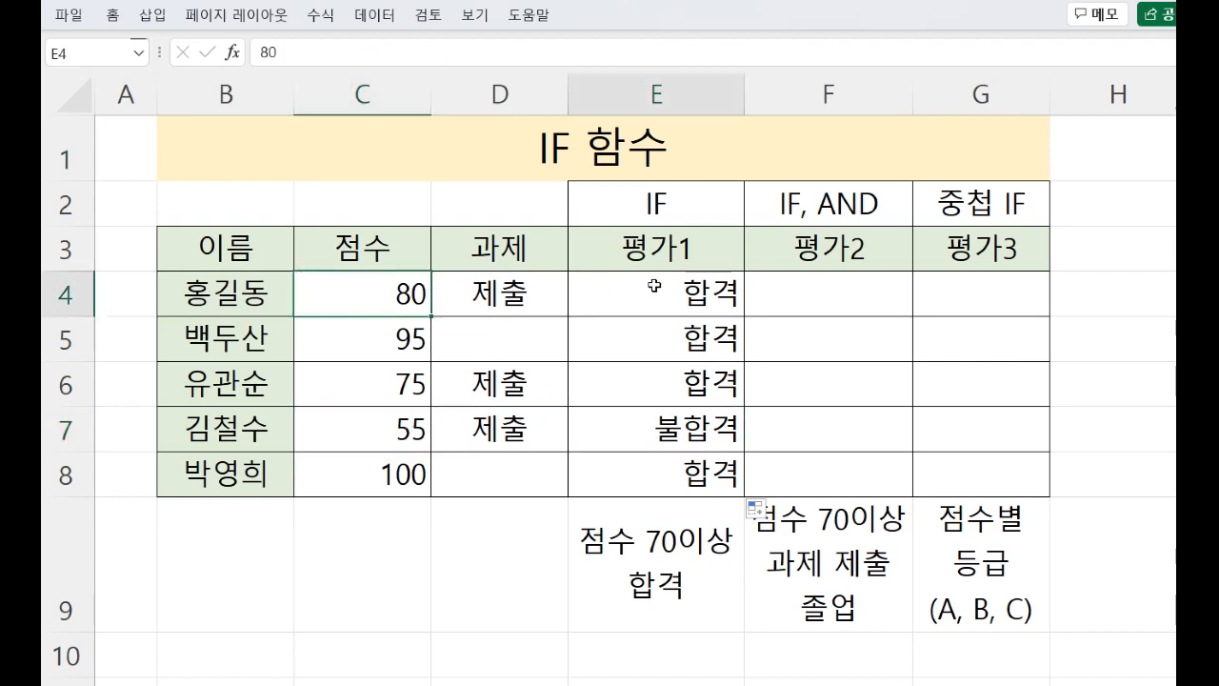
click(632, 336)
click(638, 382)
click(575, 429)
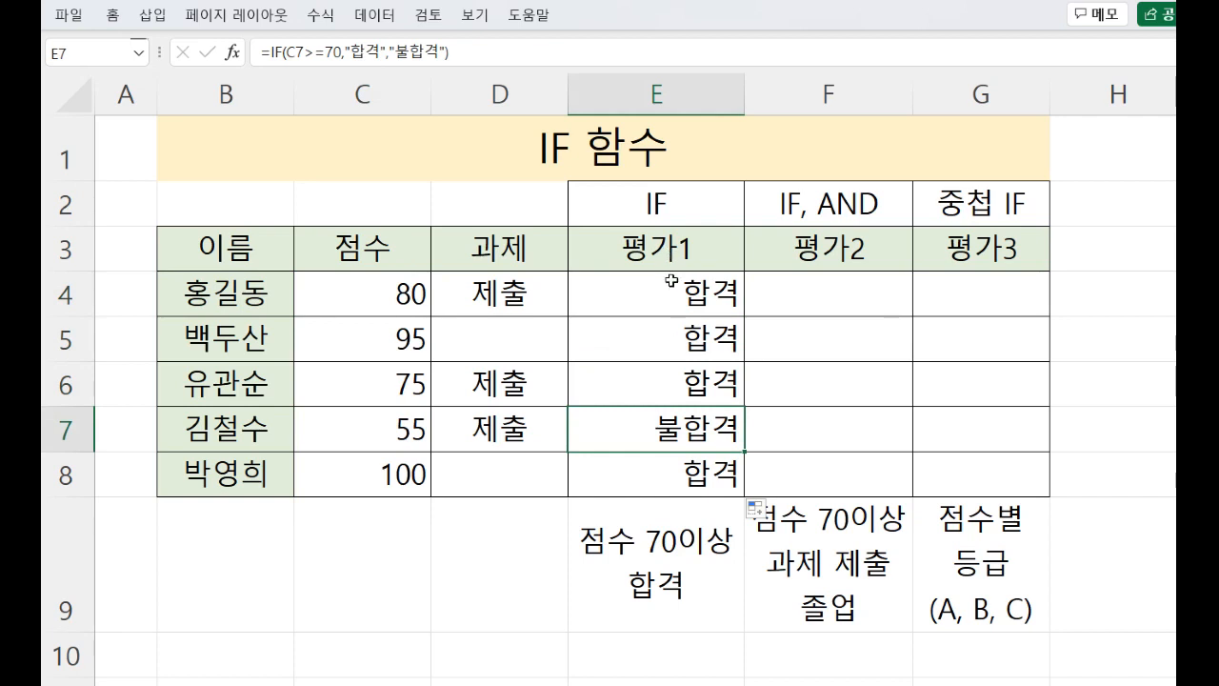
click(670, 467)
click(671, 442)
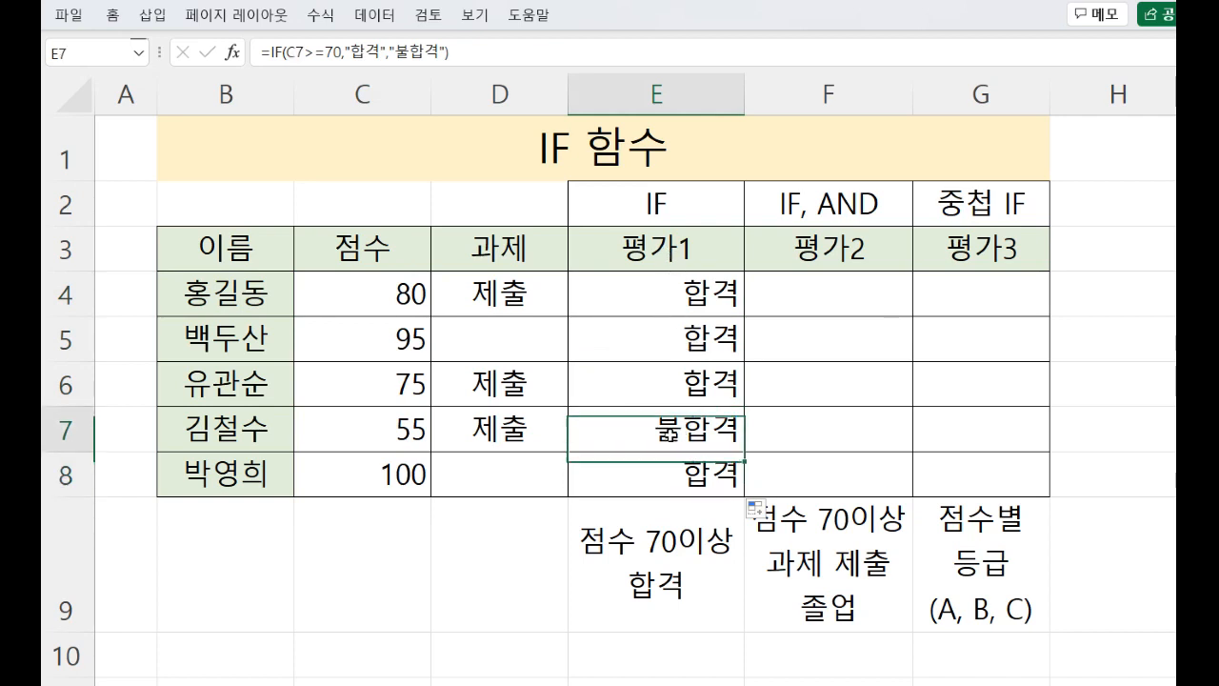
click(691, 307)
click(686, 334)
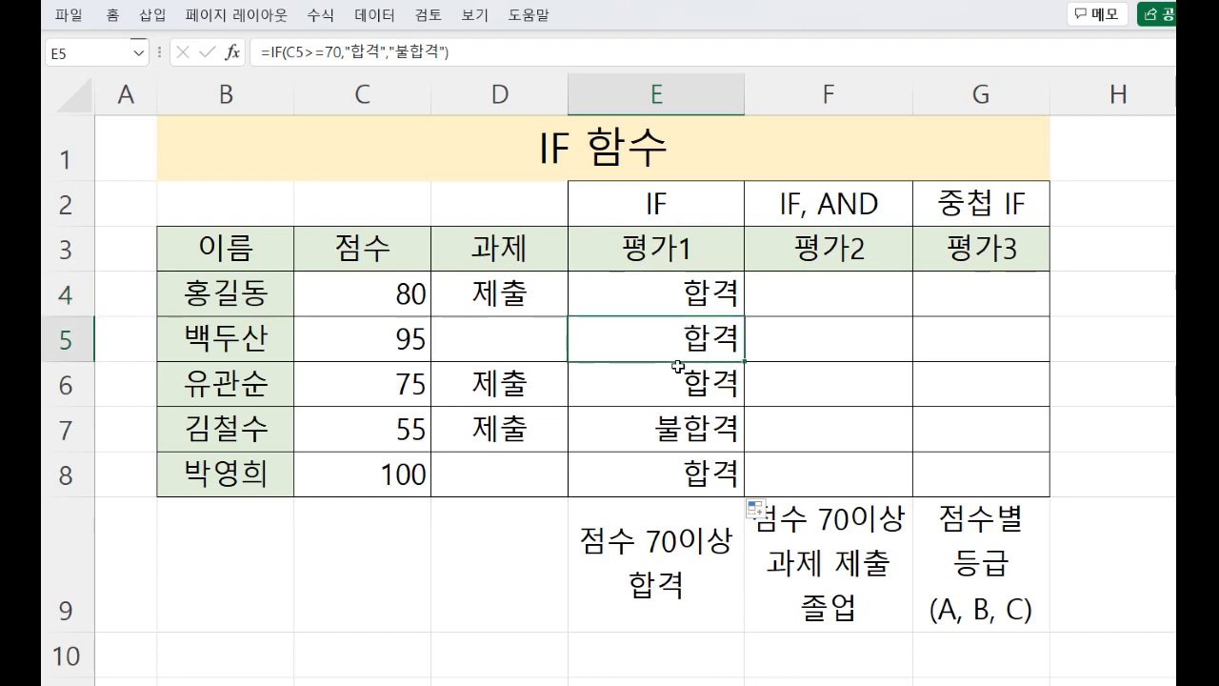
click(678, 381)
click(686, 427)
click(659, 471)
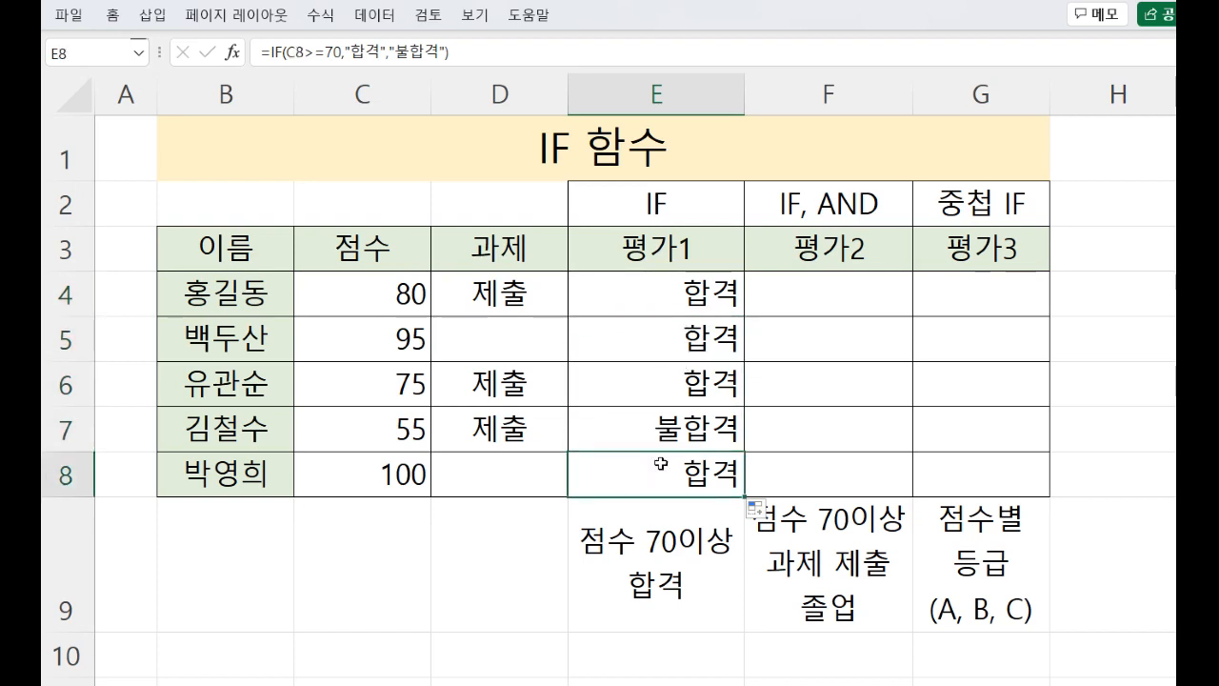
click(669, 287)
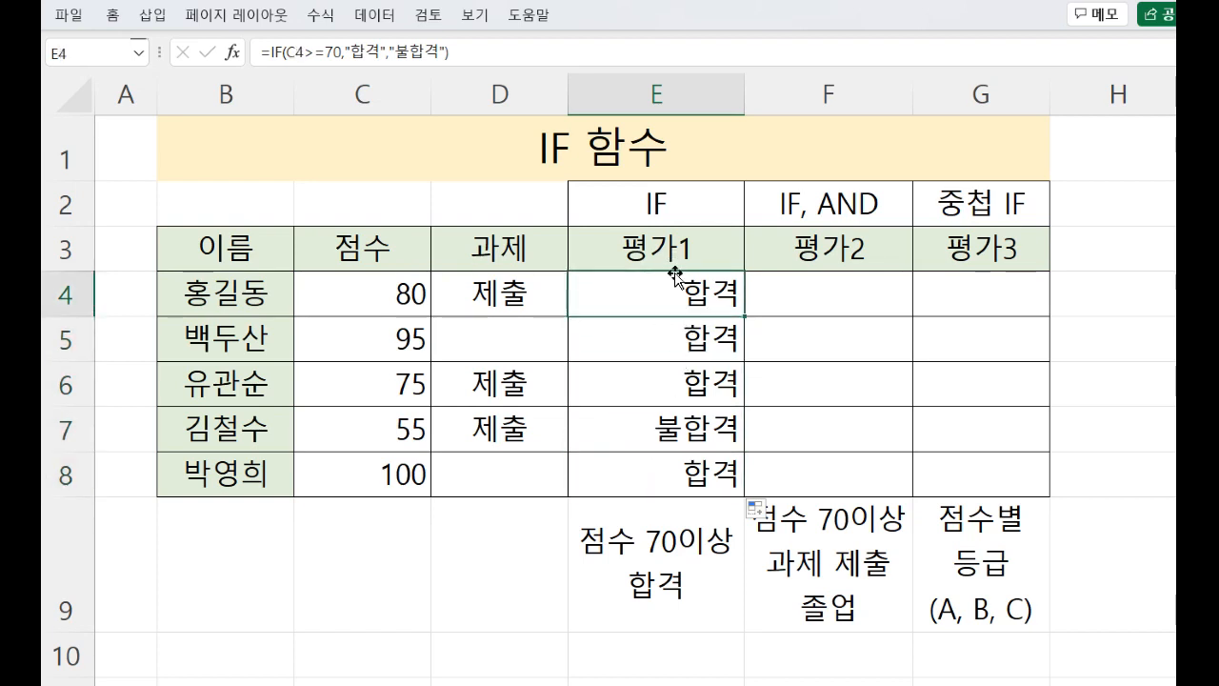
Compare the score in C4 and the assignment status in D4 as the two conditions for 평가2, alongside the single-condition result in E4
click(386, 283)
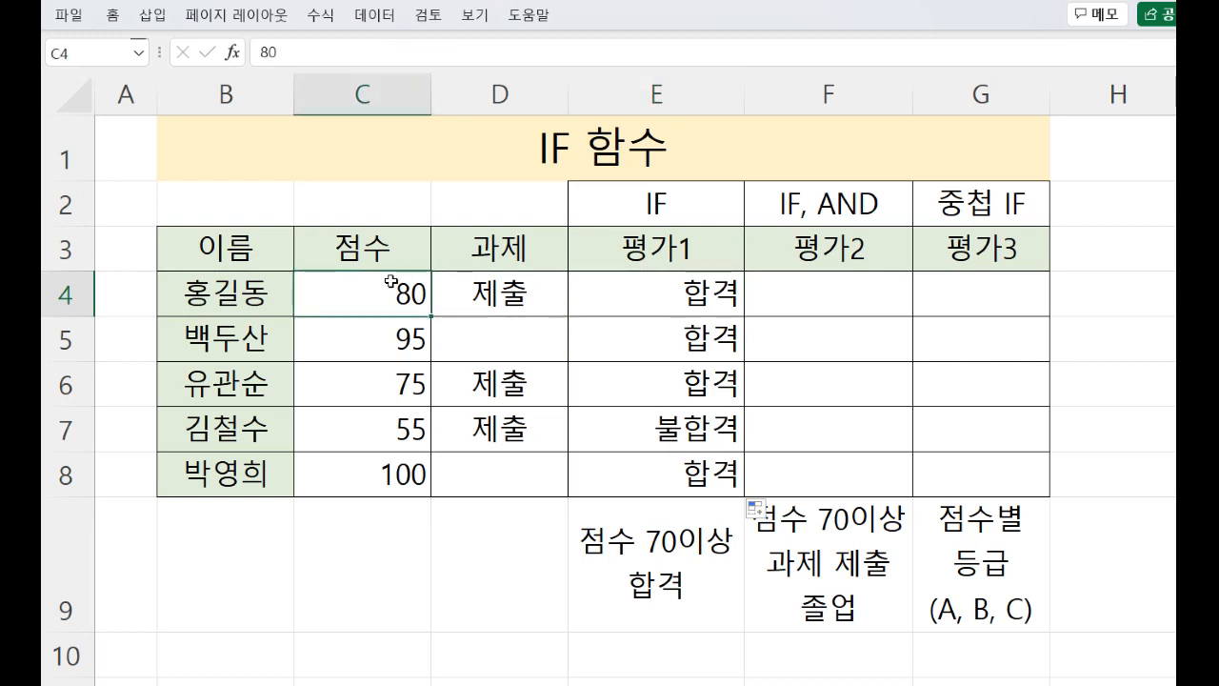
click(660, 275)
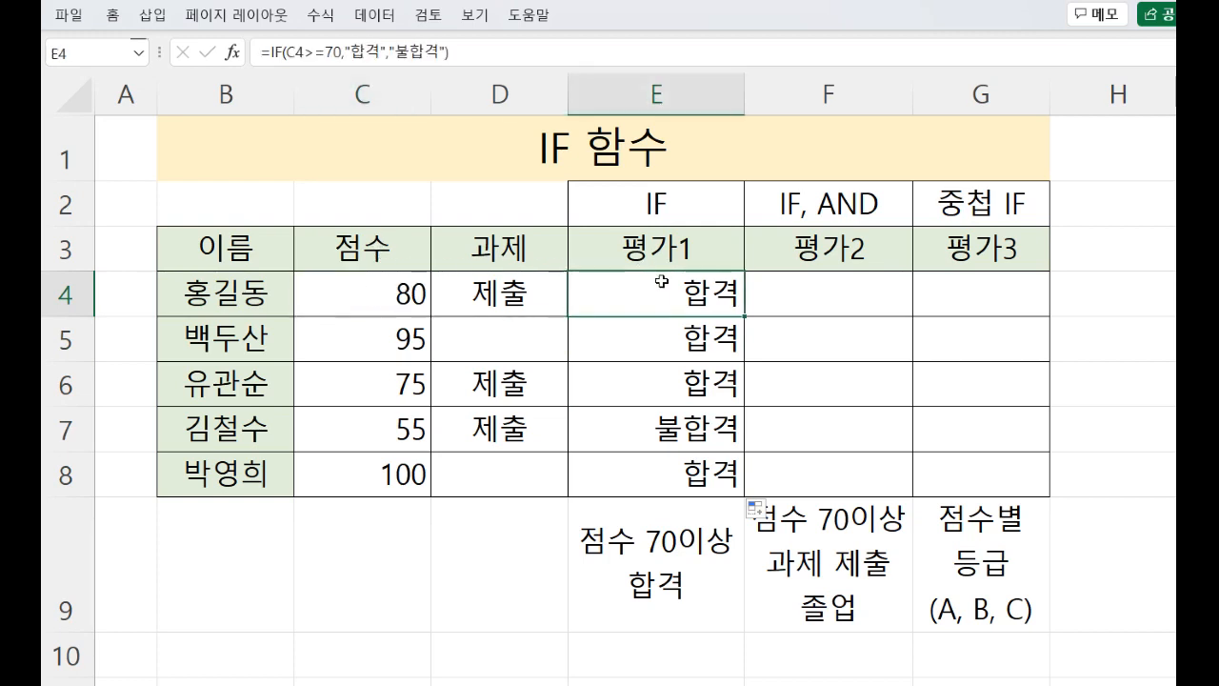
click(416, 286)
click(630, 281)
click(812, 280)
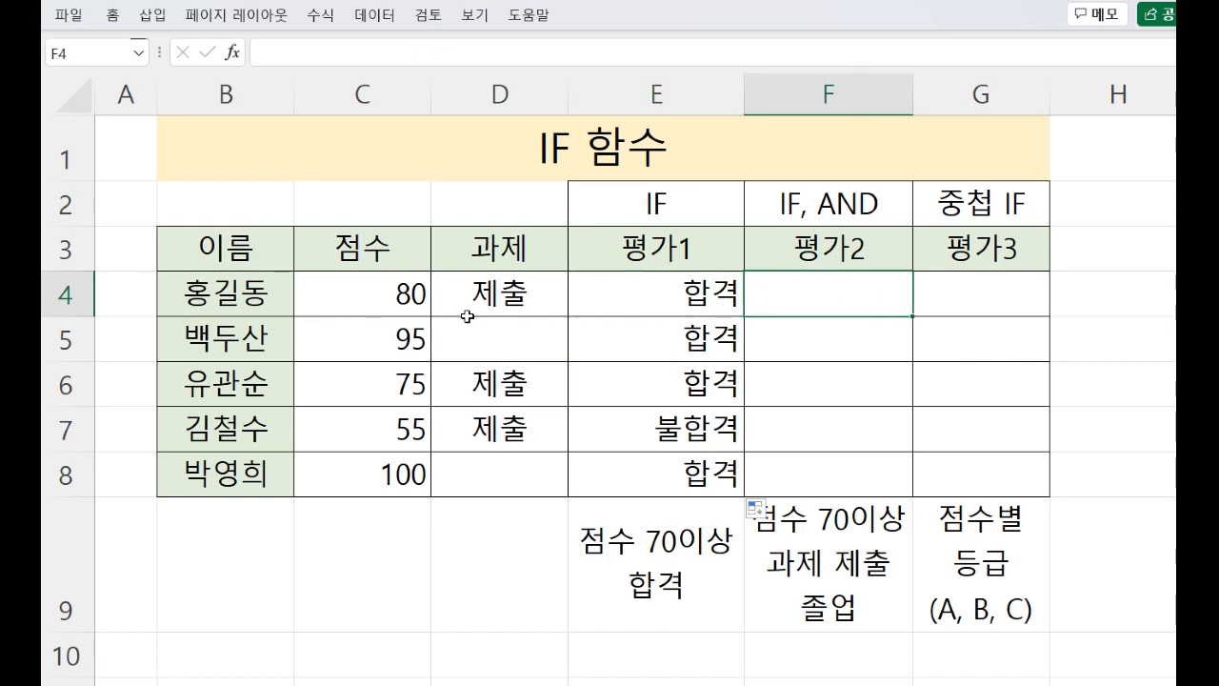
click(355, 299)
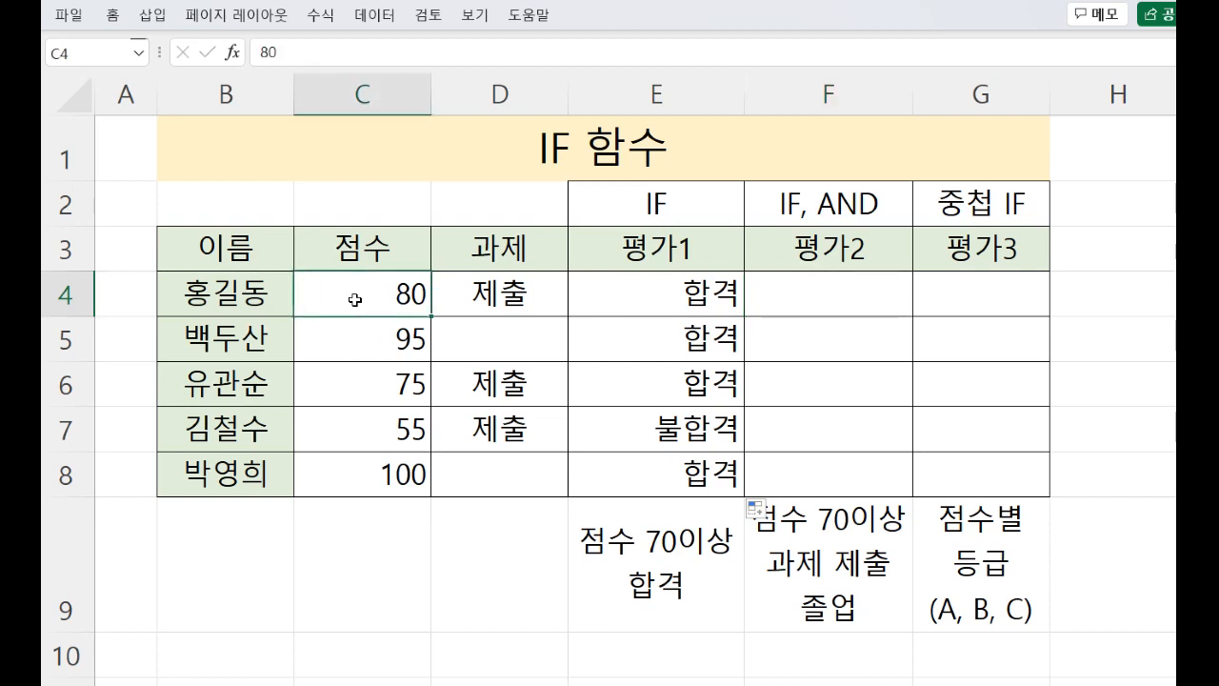
click(517, 293)
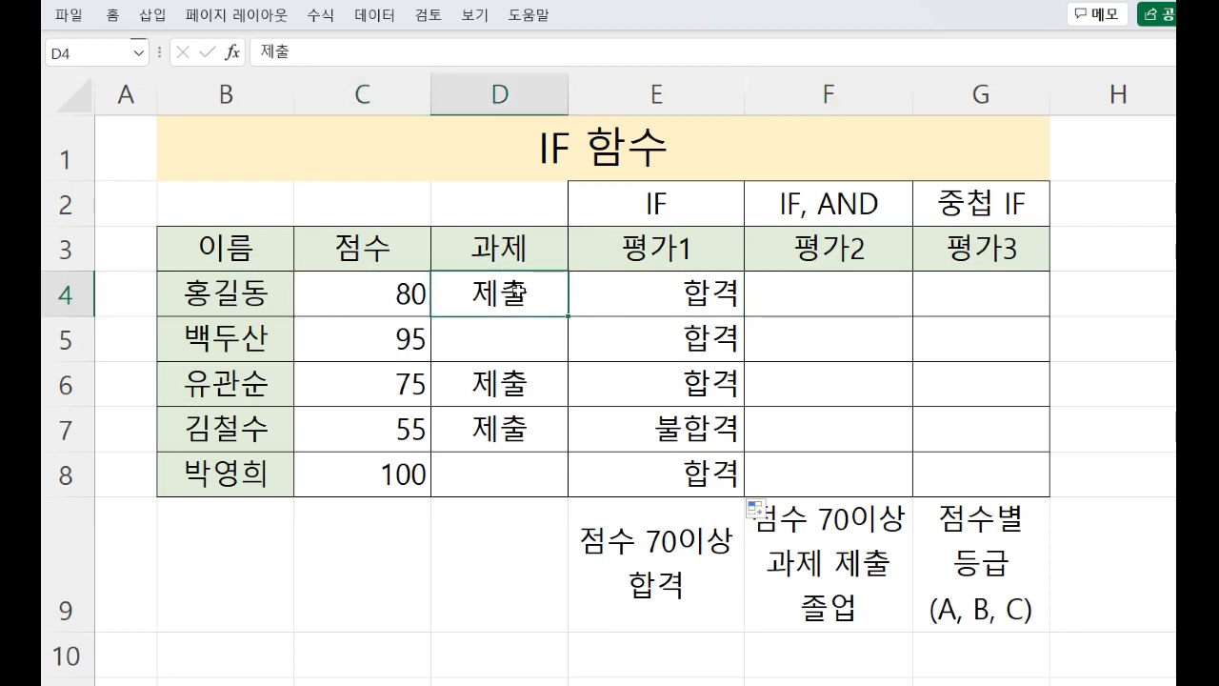
click(350, 299)
click(470, 297)
click(392, 295)
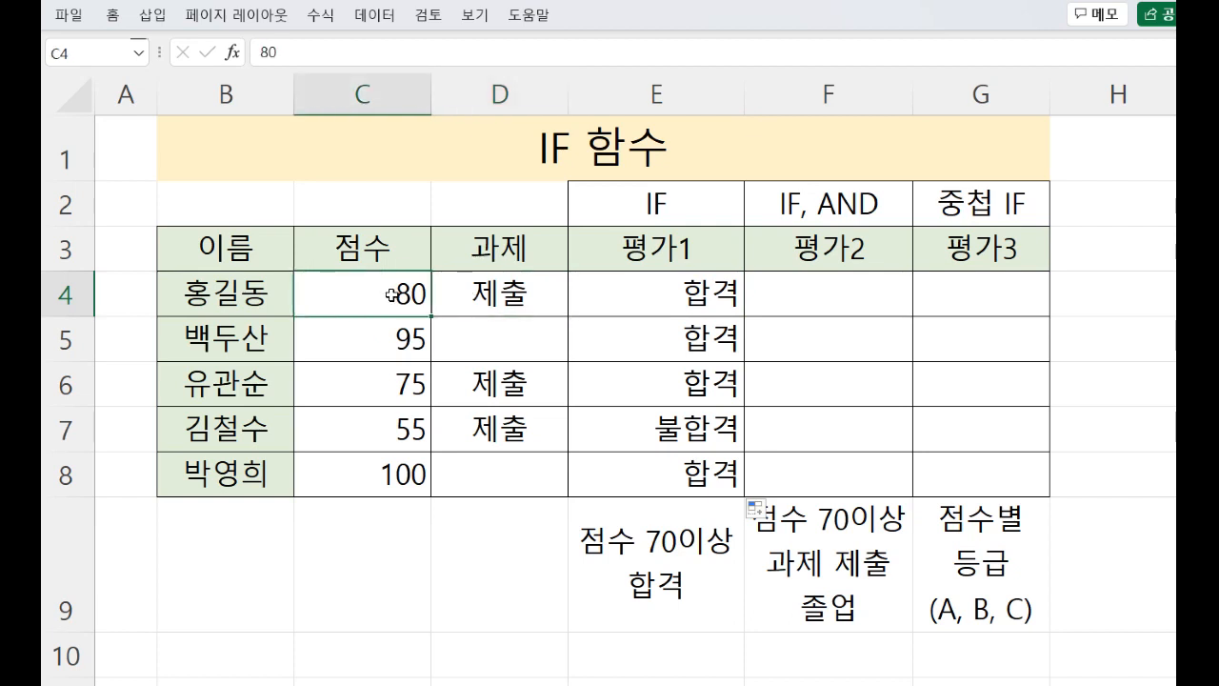
click(488, 293)
click(825, 284)
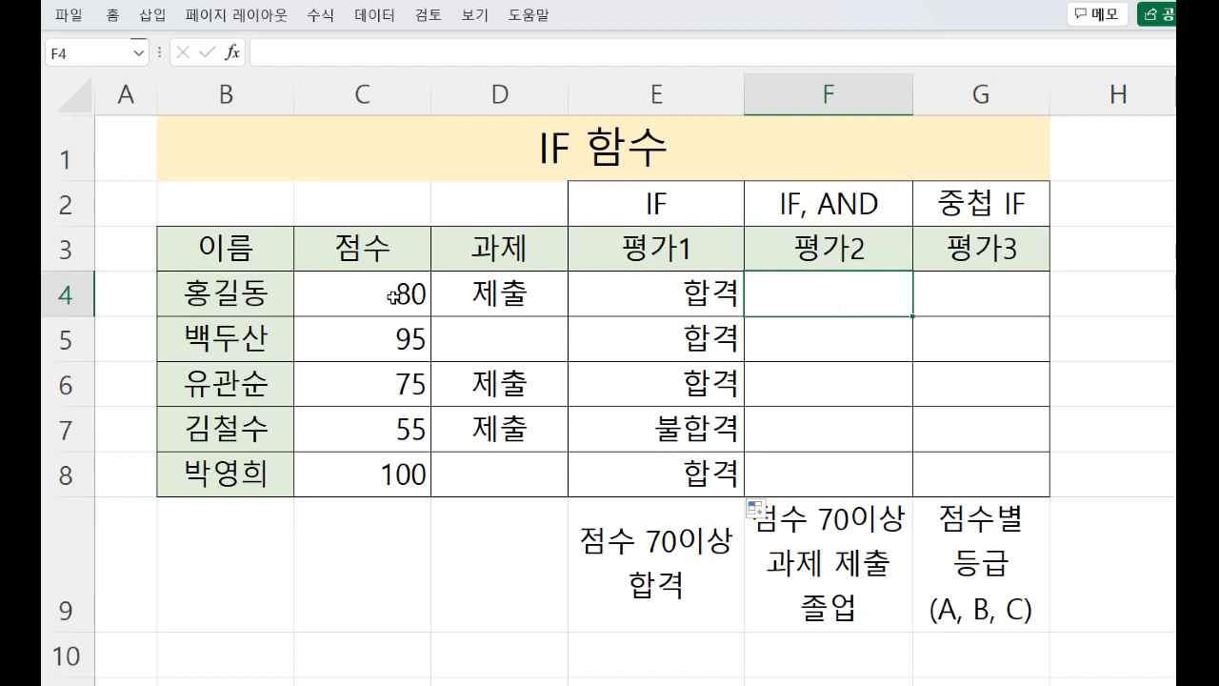
click(470, 295)
click(396, 291)
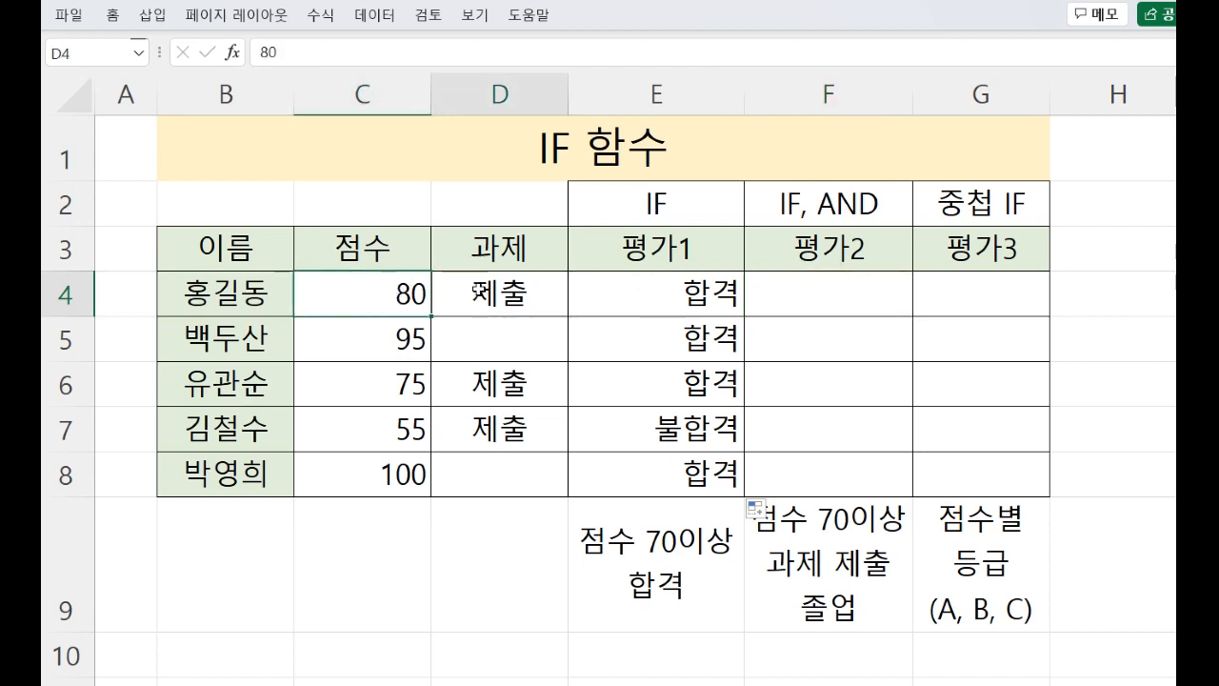
click(381, 289)
click(481, 289)
Start an IF formula in F4 of the 평가2 column and open its function arguments, keeping row 4 uncovered
click(824, 286)
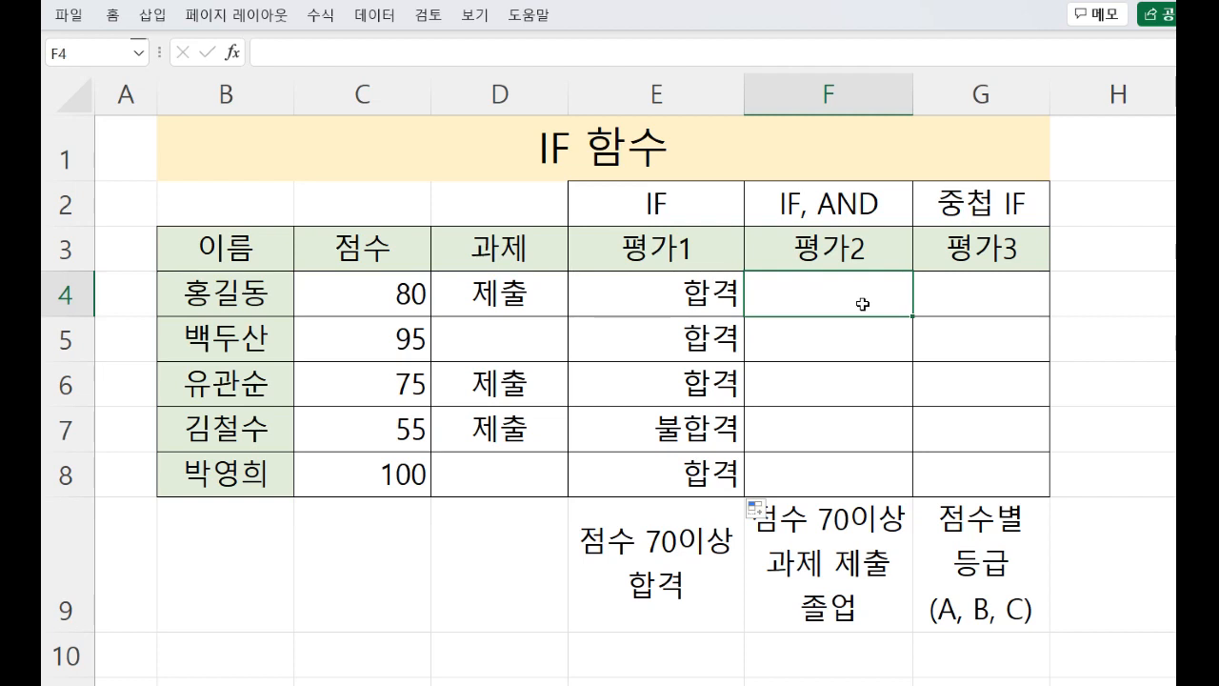
text(=)
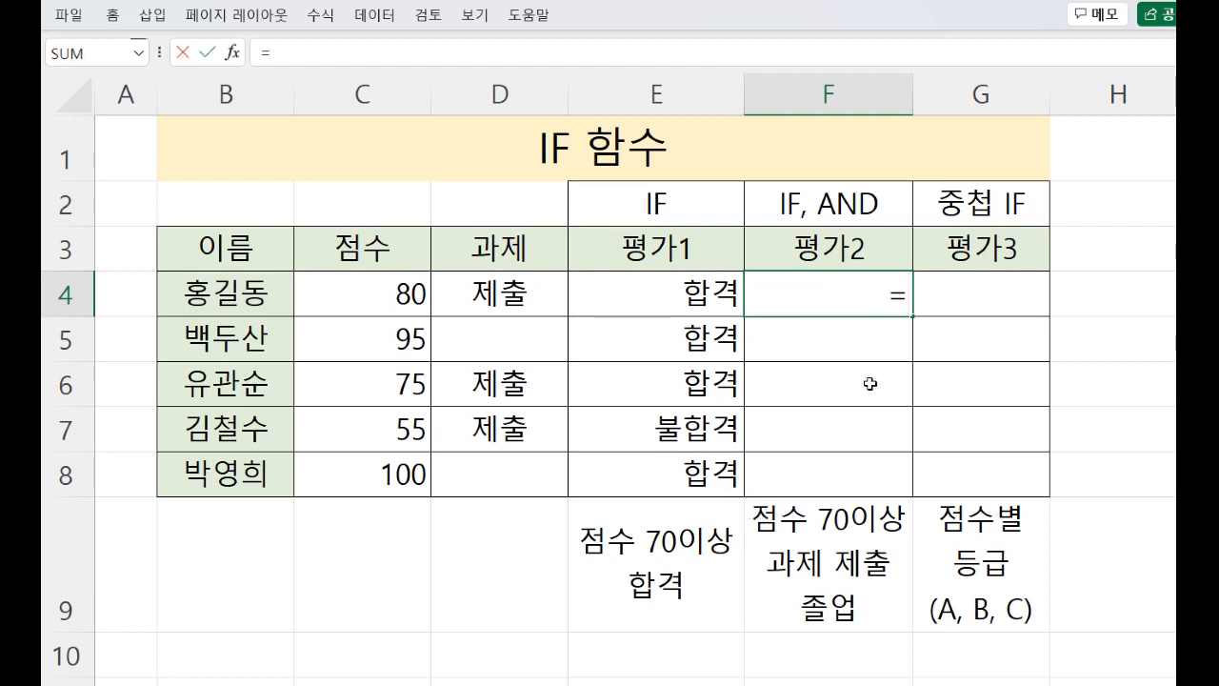
text(ㅑ)
key(BackSpace)
text(I)
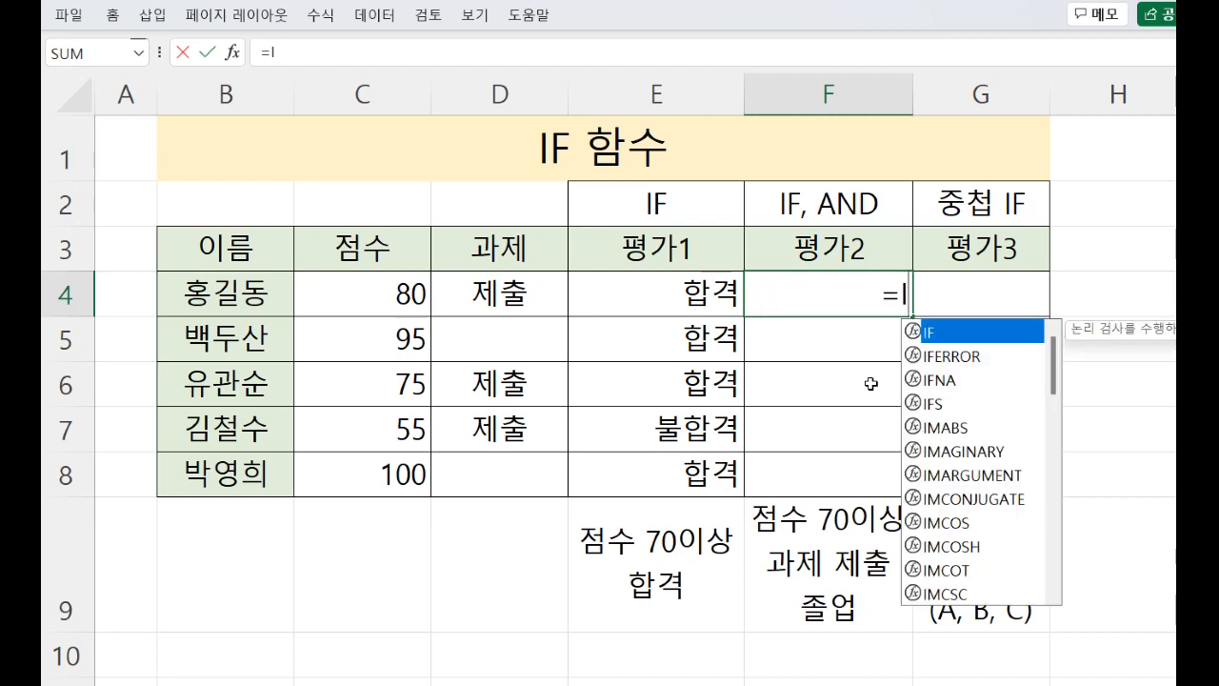
double_click(945, 330)
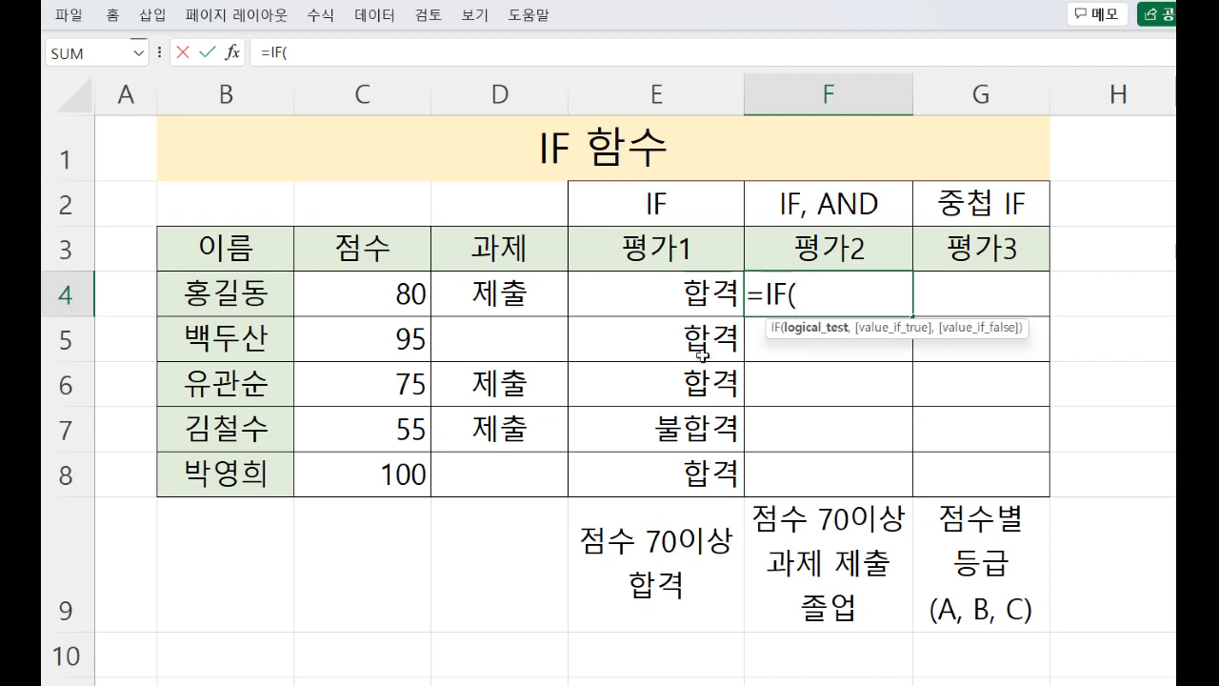
click(232, 52)
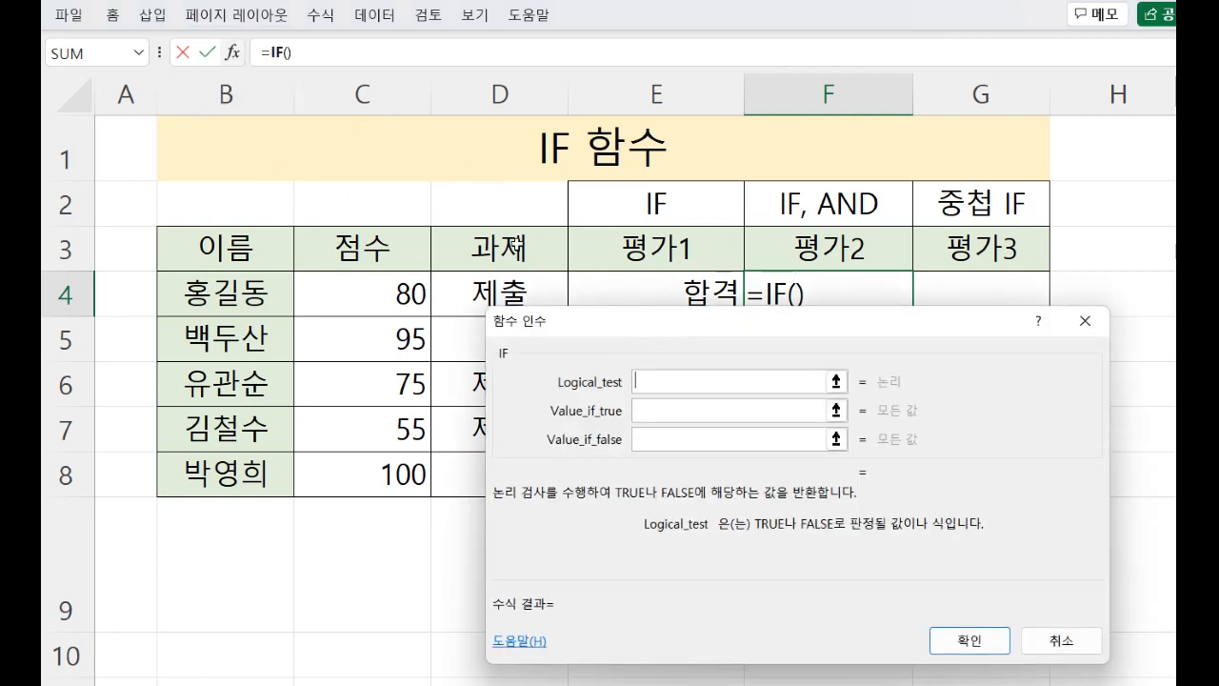
drag(560, 317, 571, 348)
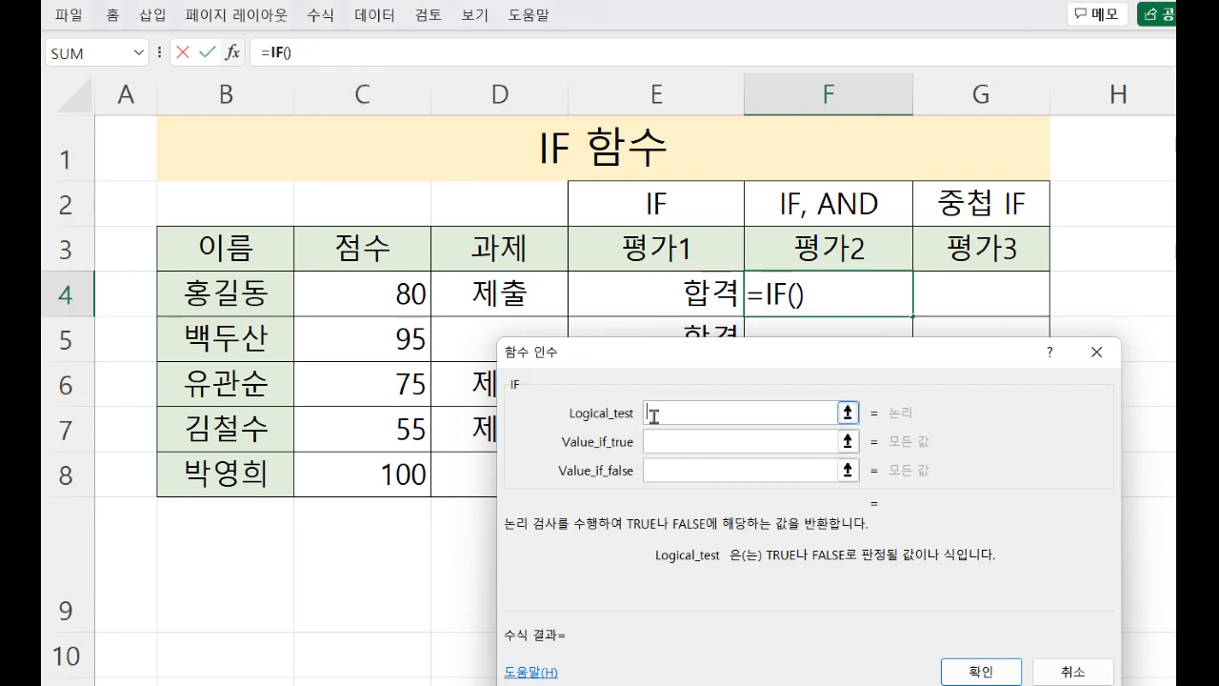
Enter an empty AND() function as the logical test of the IF formula in F4
text(A)
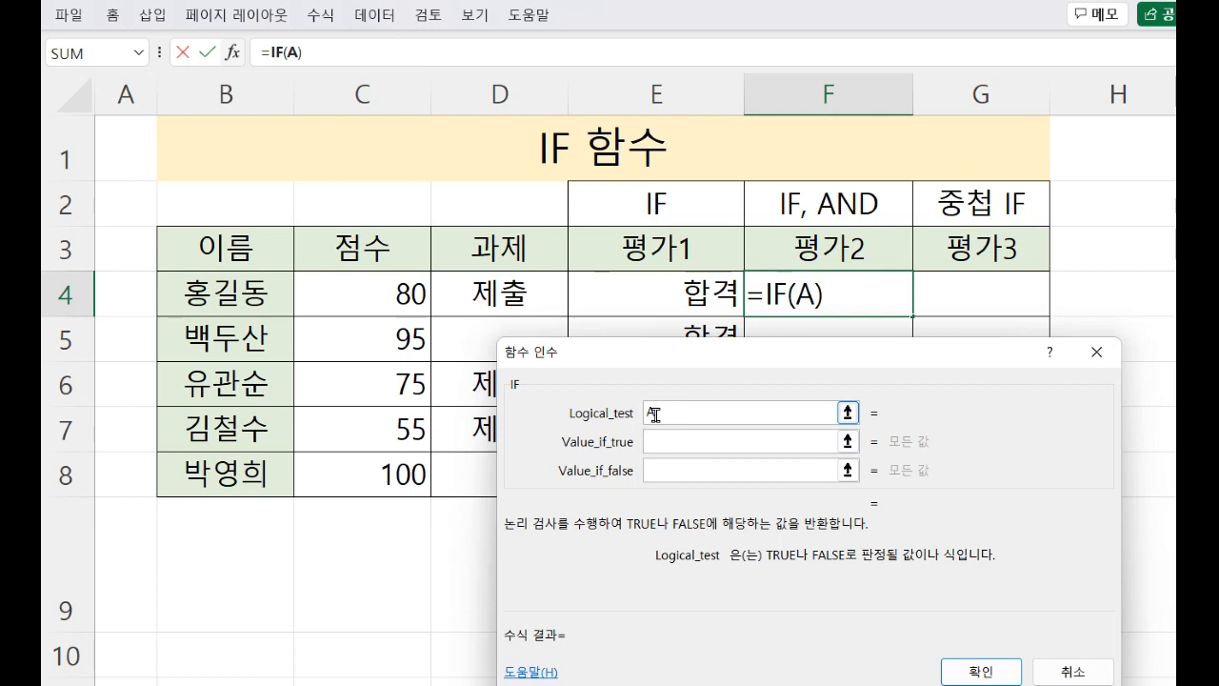
text(ND)
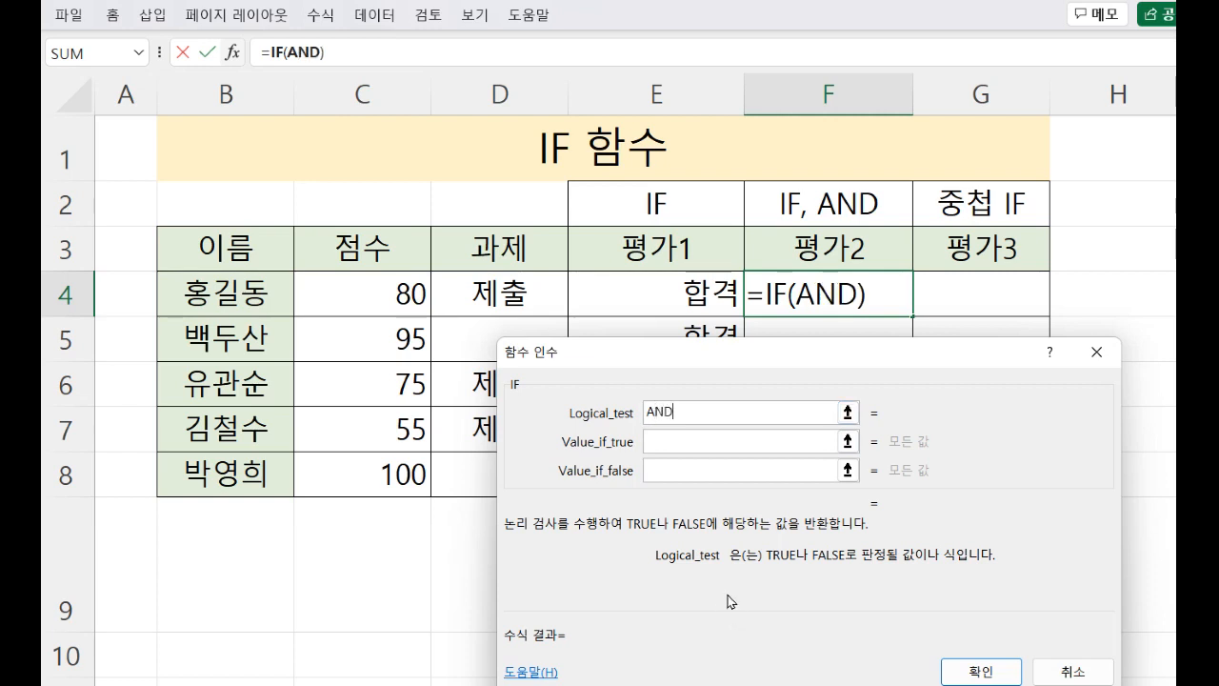
text(())
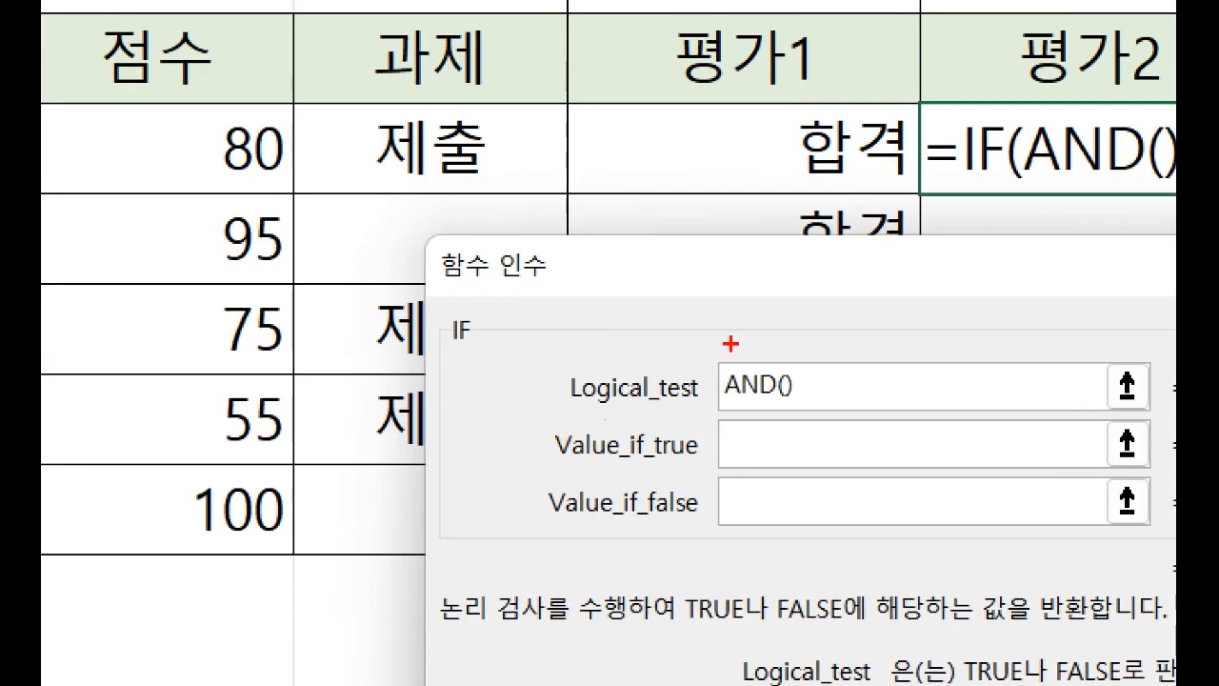
drag(650, 391, 630, 433)
mouse_move(811, 332)
mouse_down()
mouse_move(836, 364)
mouse_move(808, 432)
mouse_up()
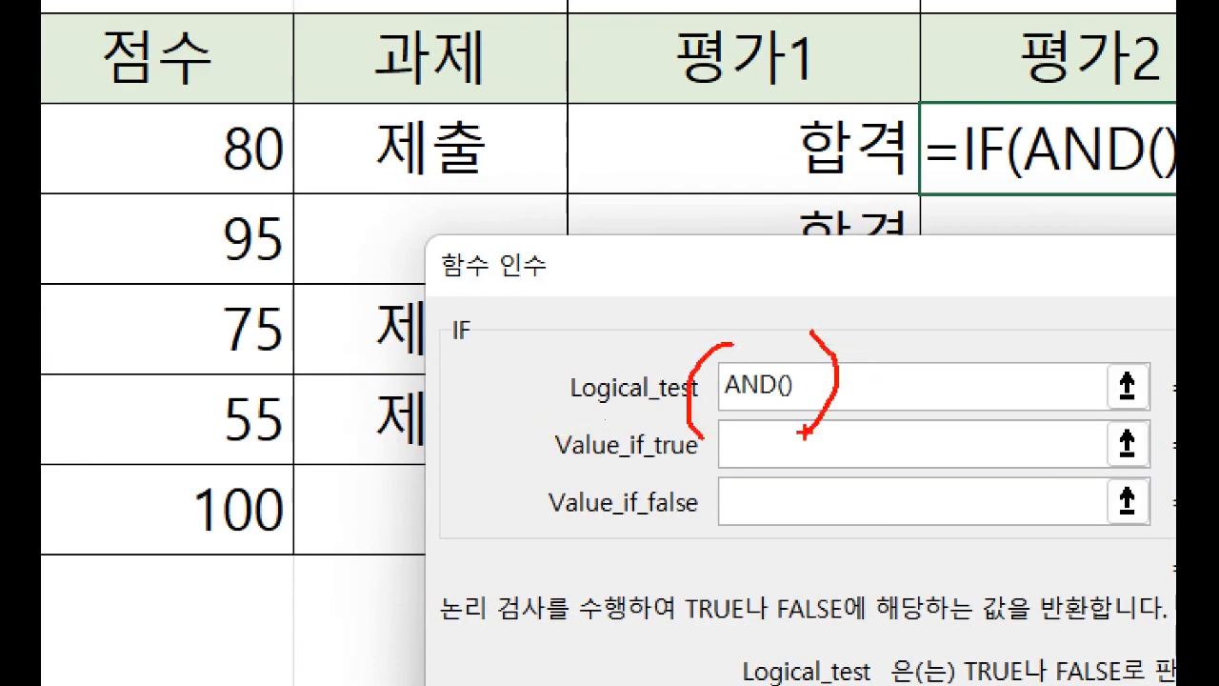
key(Escape)
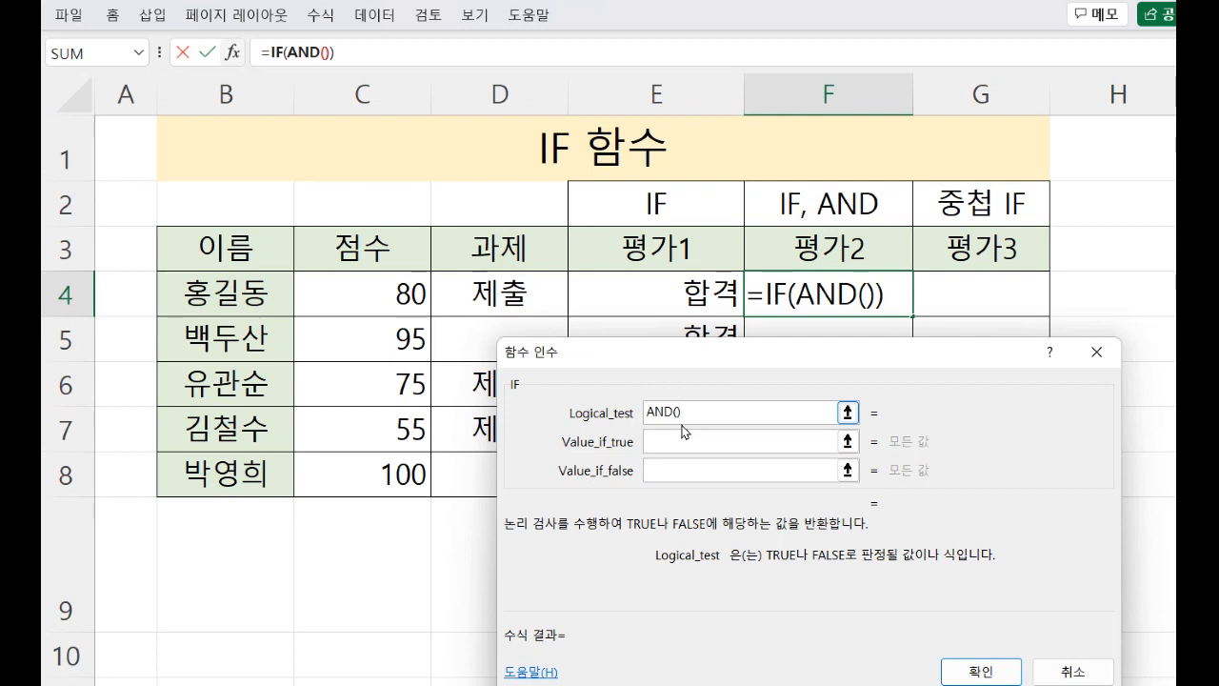
Examine how the function arguments alternate between the outer IF and the nested AND in the F4 formula
click(306, 50)
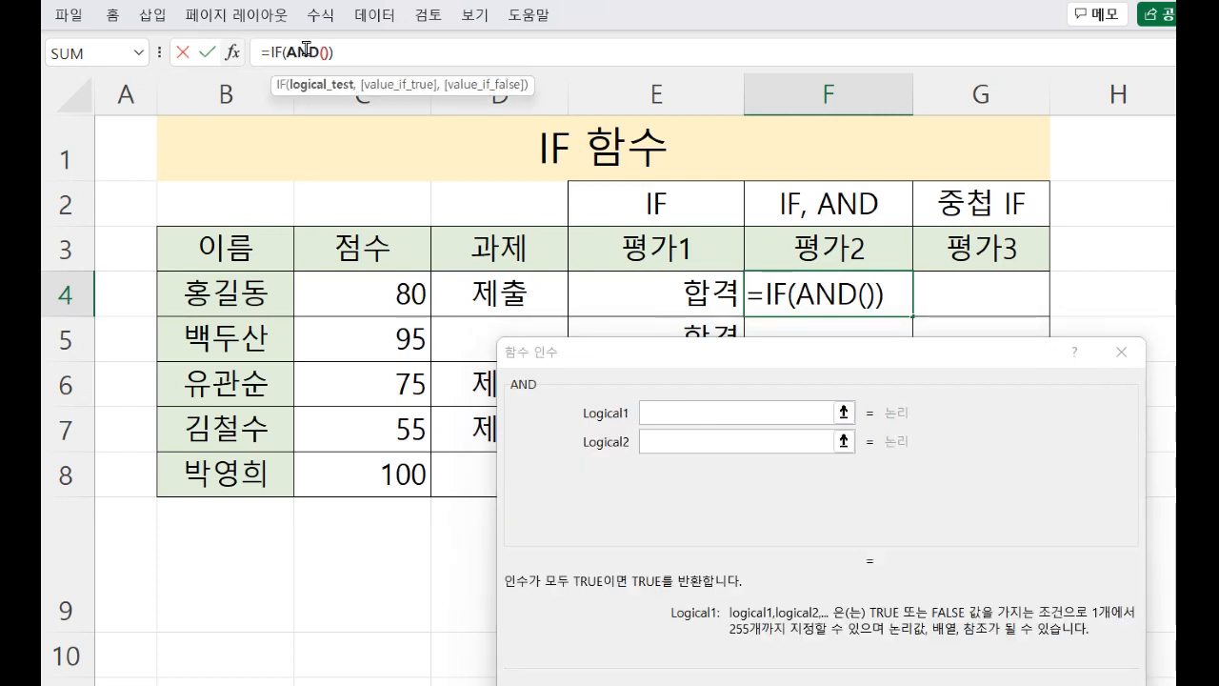
click(554, 364)
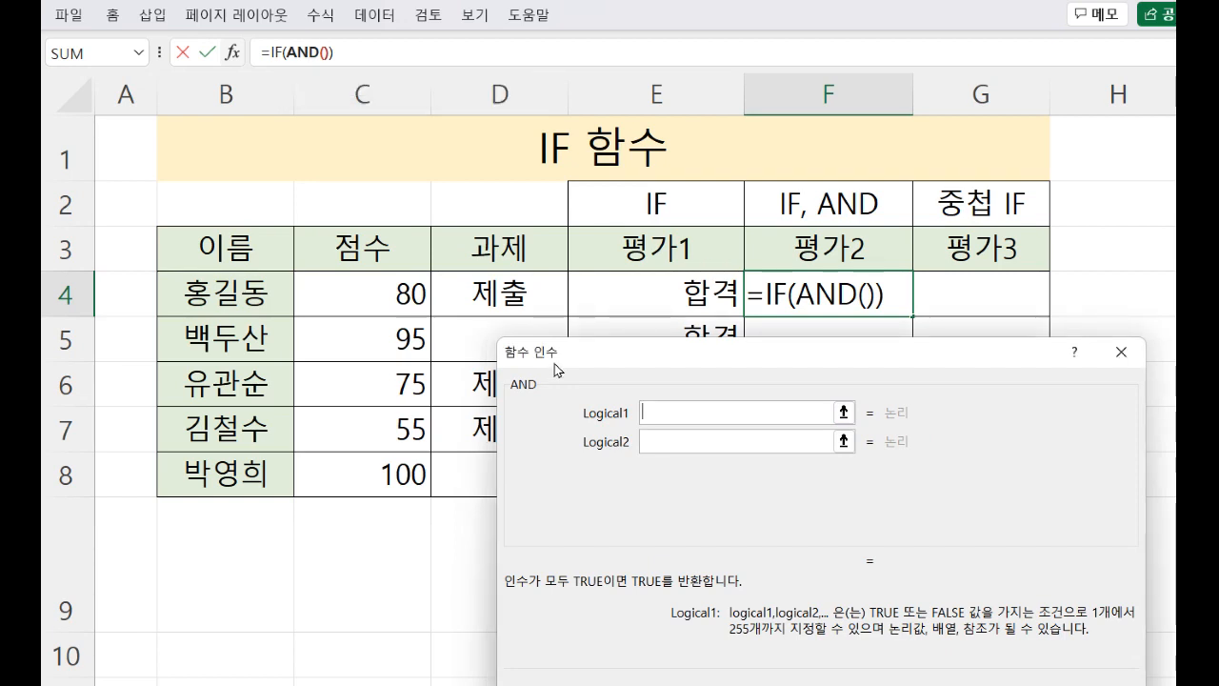
click(292, 51)
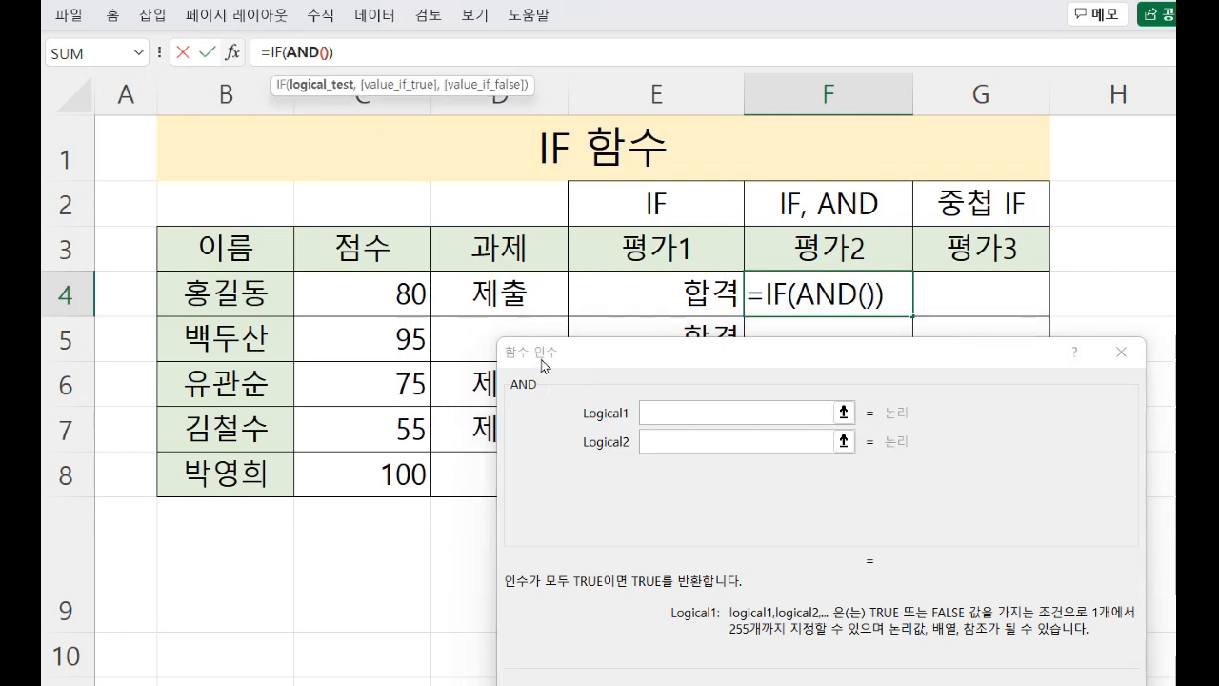
click(276, 52)
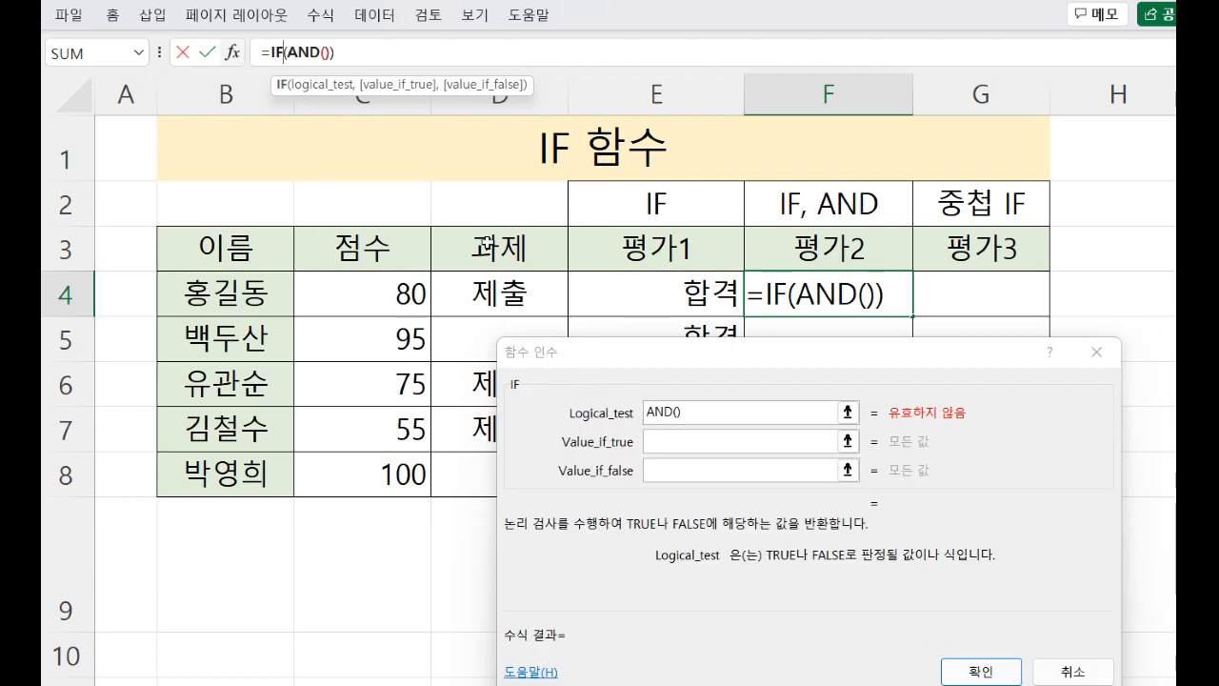
click(309, 51)
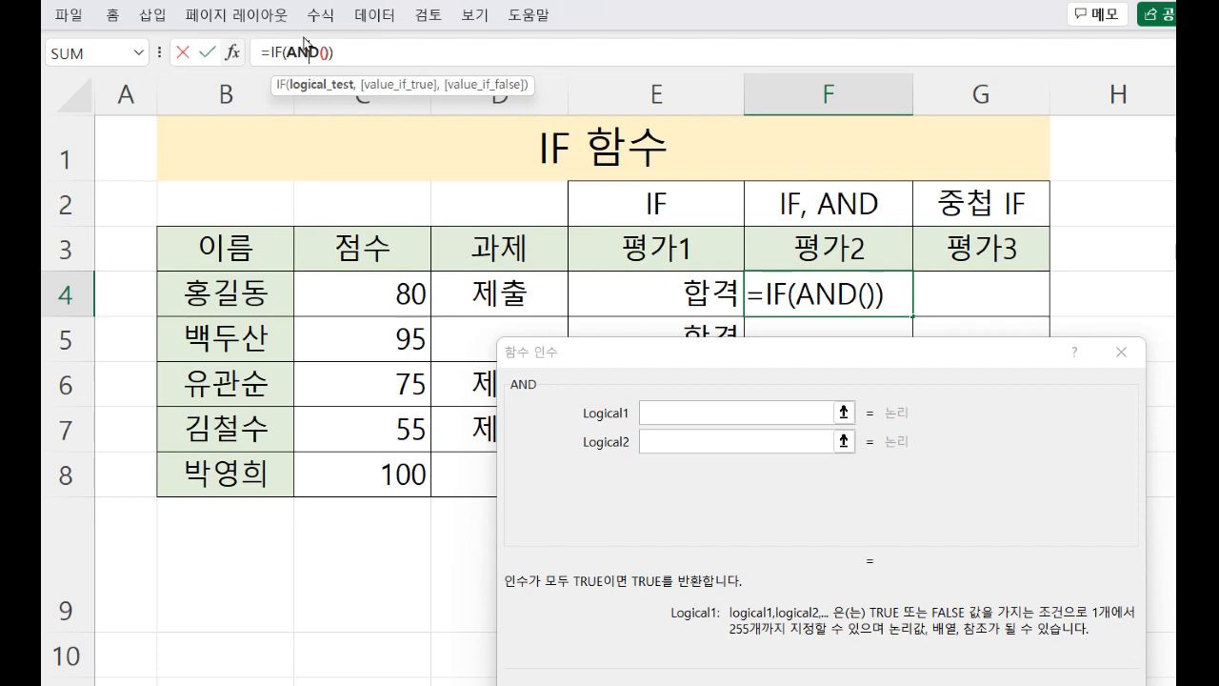
click(320, 53)
click(274, 51)
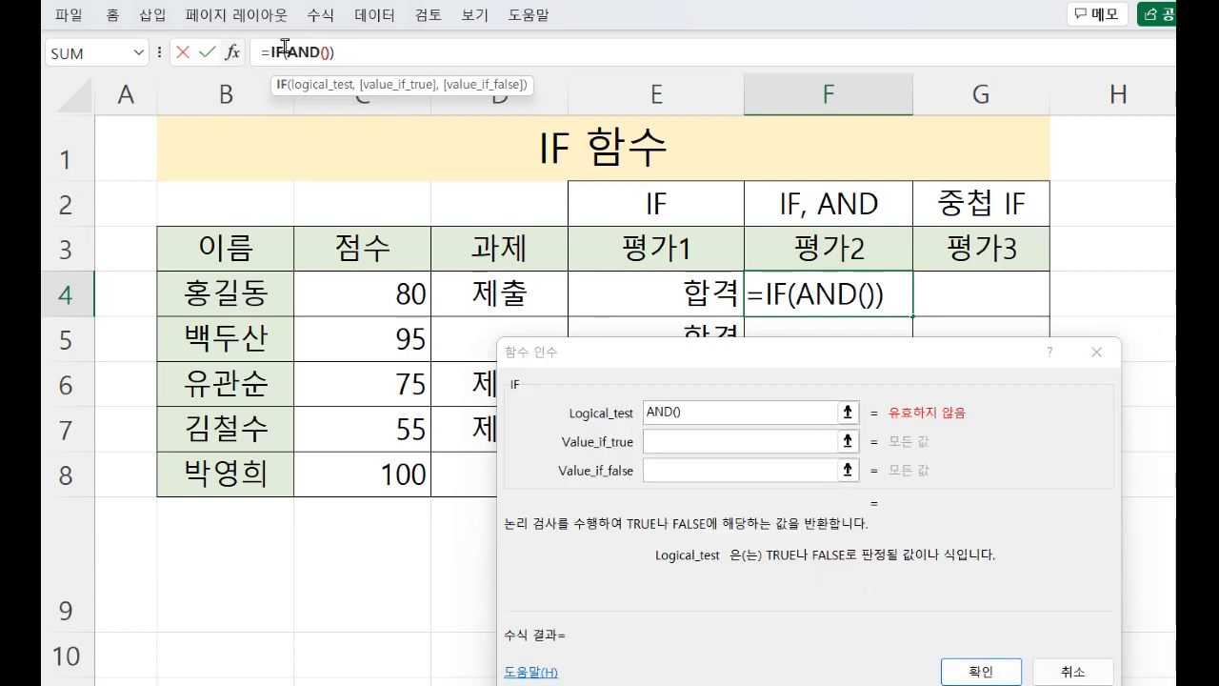
Show the nested AND function's arguments and set its first condition to C4>=70
click(301, 49)
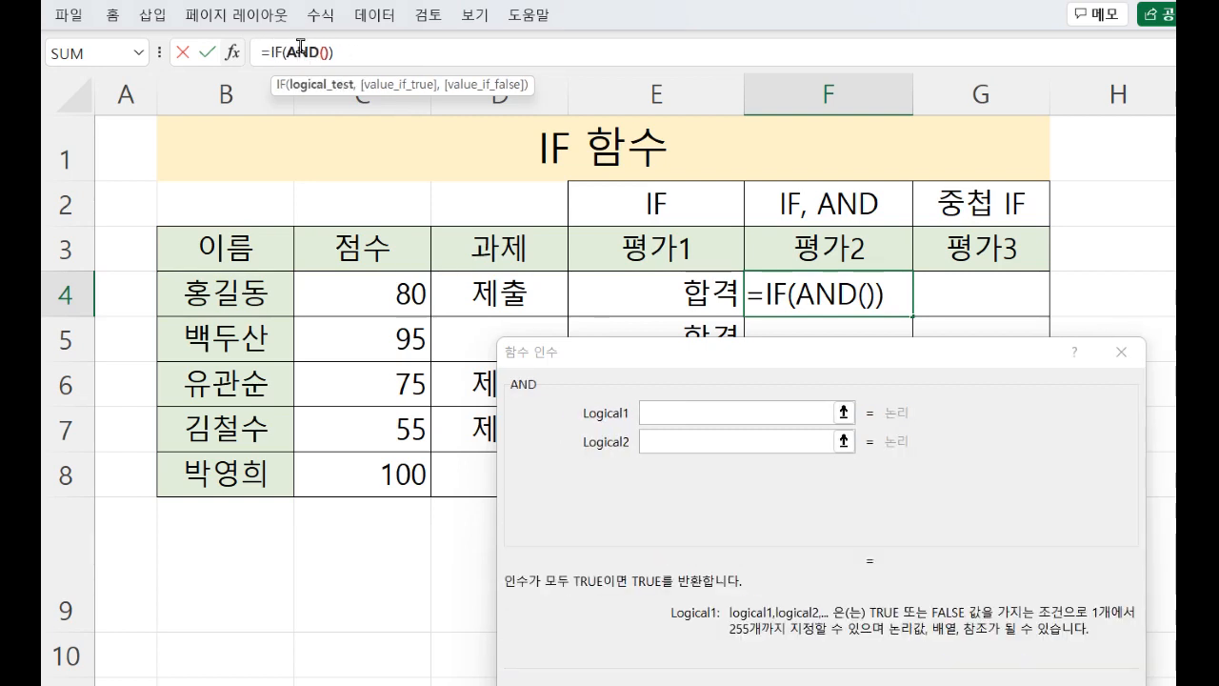
click(621, 360)
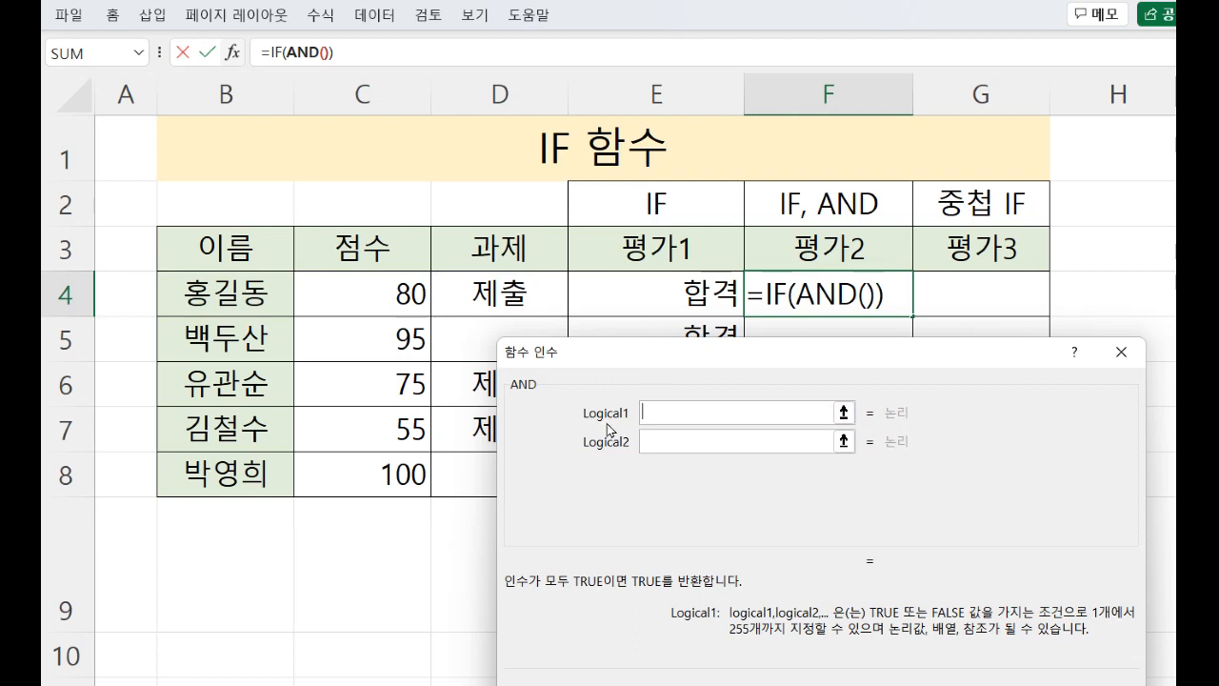
click(343, 297)
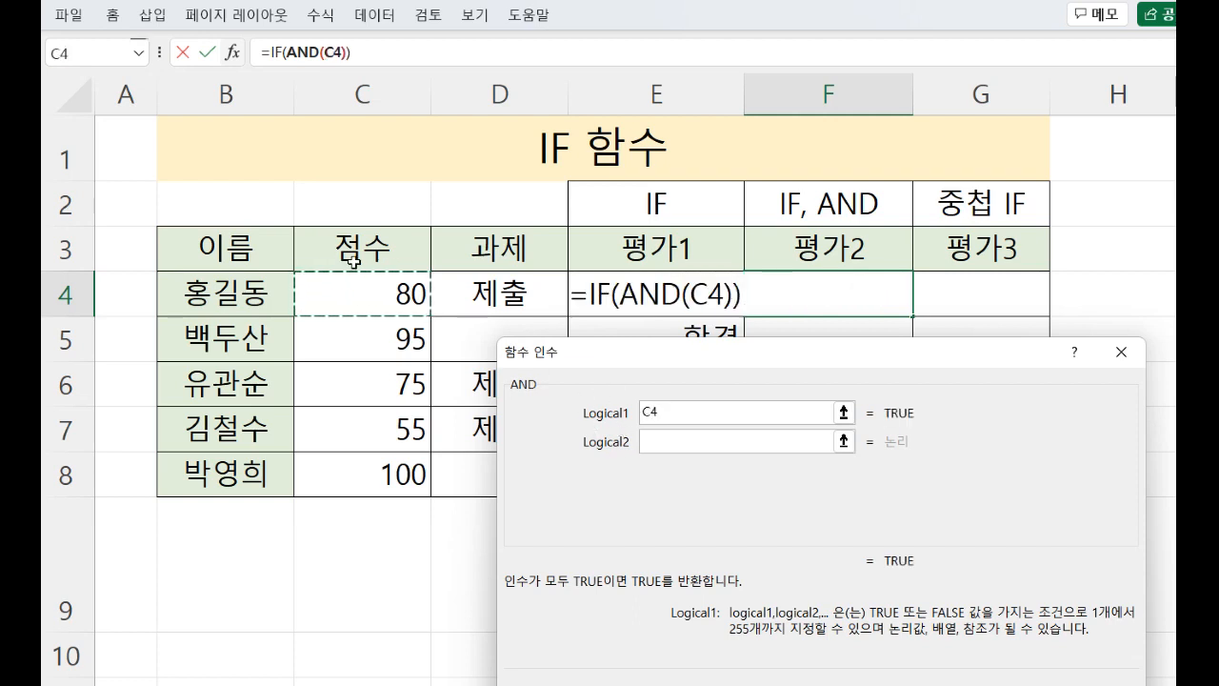
text(>=70)
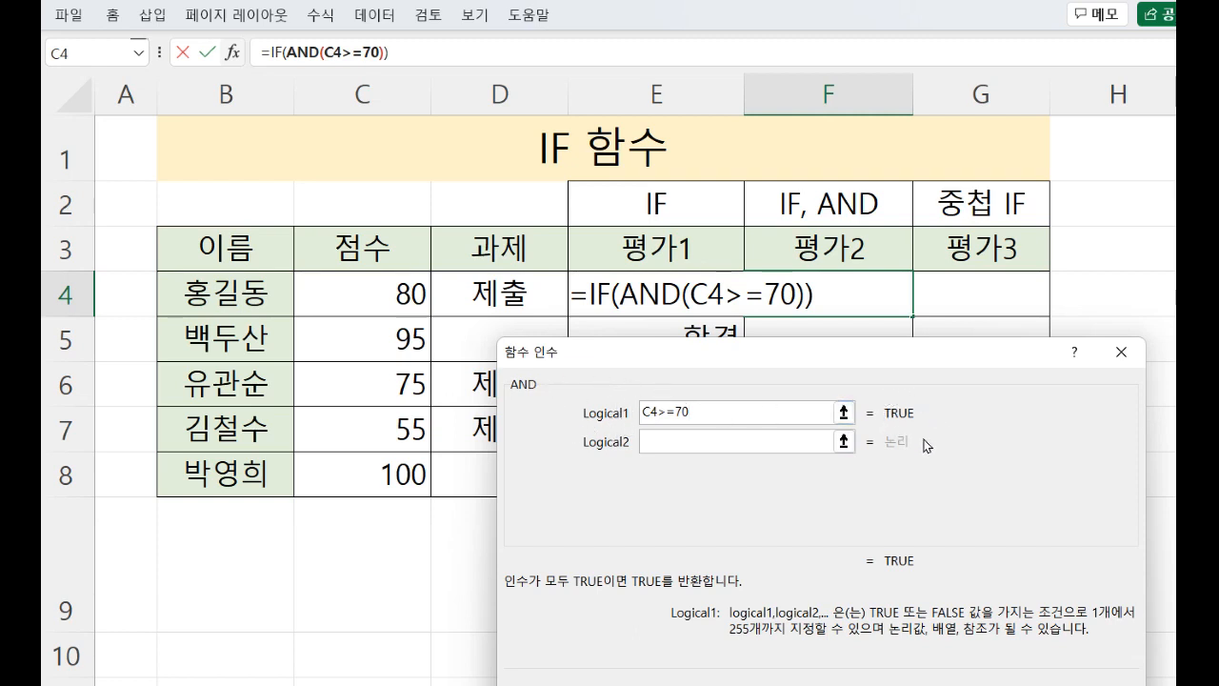
Set the second condition of the nested AND function to D4="제출"
click(673, 443)
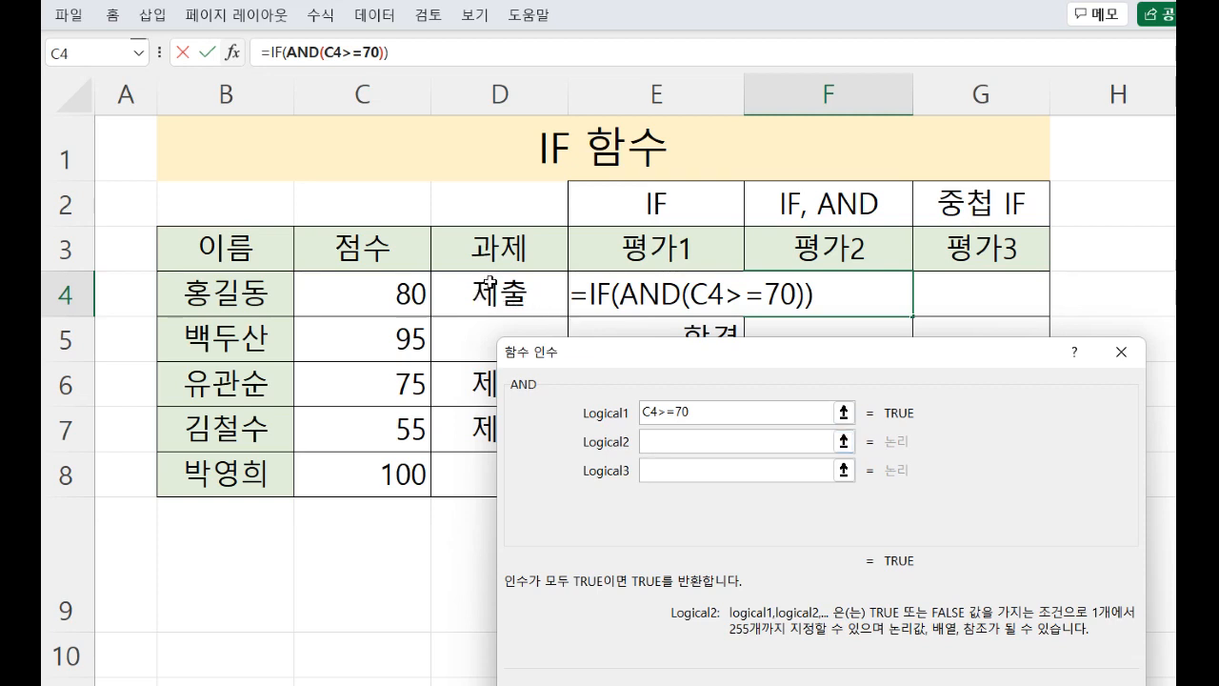
click(530, 295)
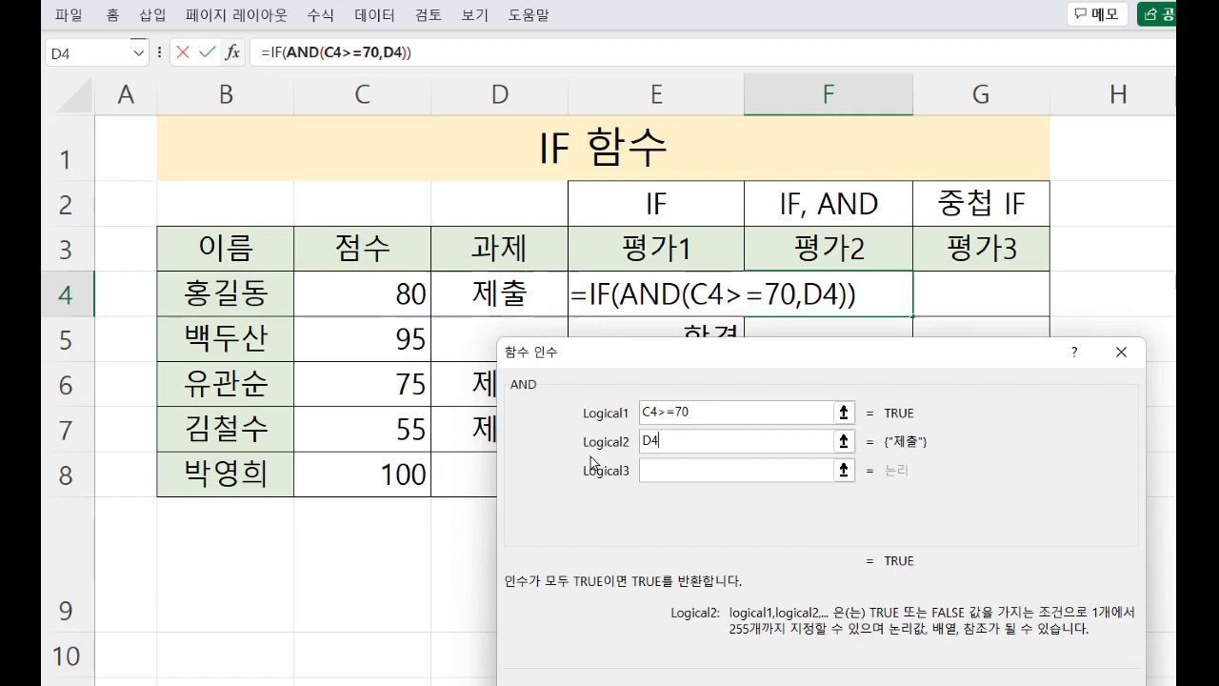
text(=)
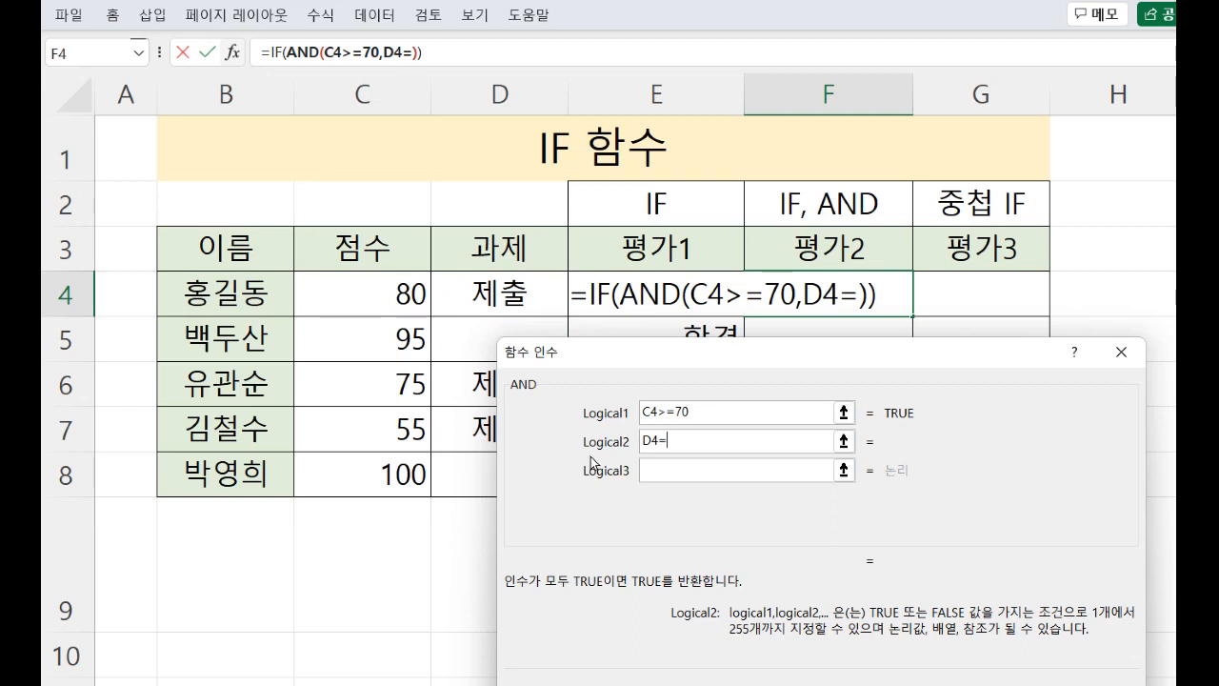
text(")
text(제출)
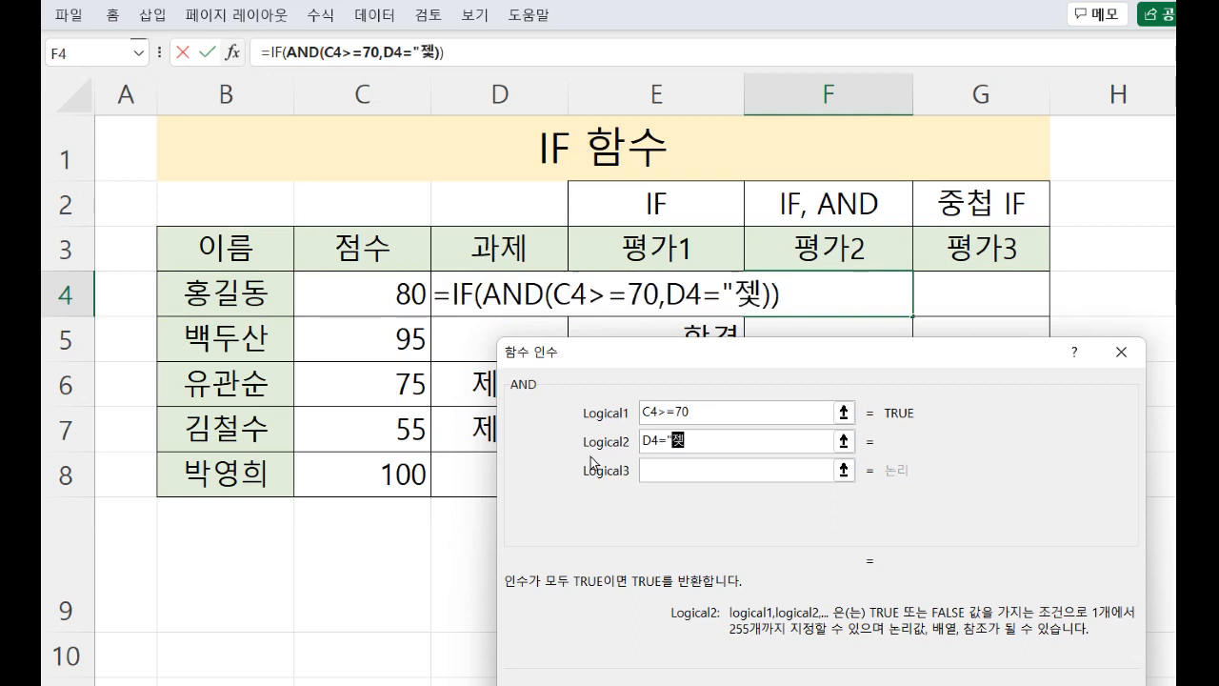
text(")
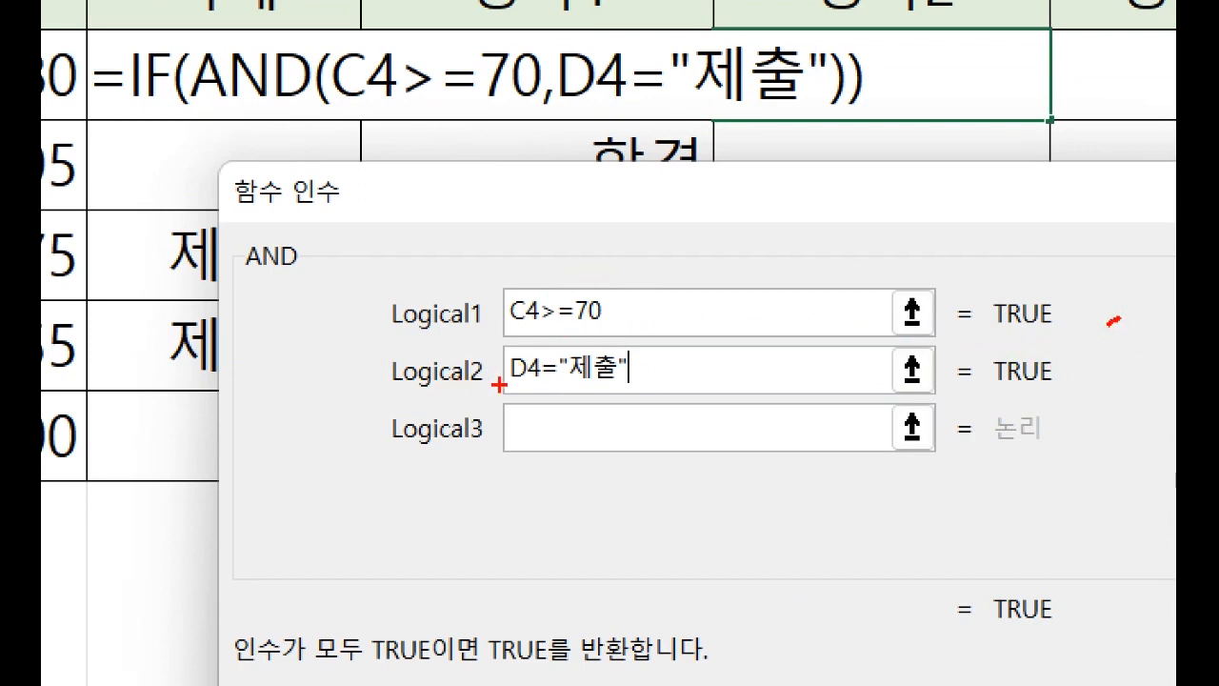
mouse_move(500, 383)
mouse_down()
mouse_move(590, 389)
mouse_move(569, 415)
mouse_move(547, 357)
mouse_move(628, 338)
mouse_move(617, 390)
mouse_up()
mouse_move(993, 402)
mouse_down()
mouse_move(1027, 415)
mouse_move(1056, 405)
mouse_up()
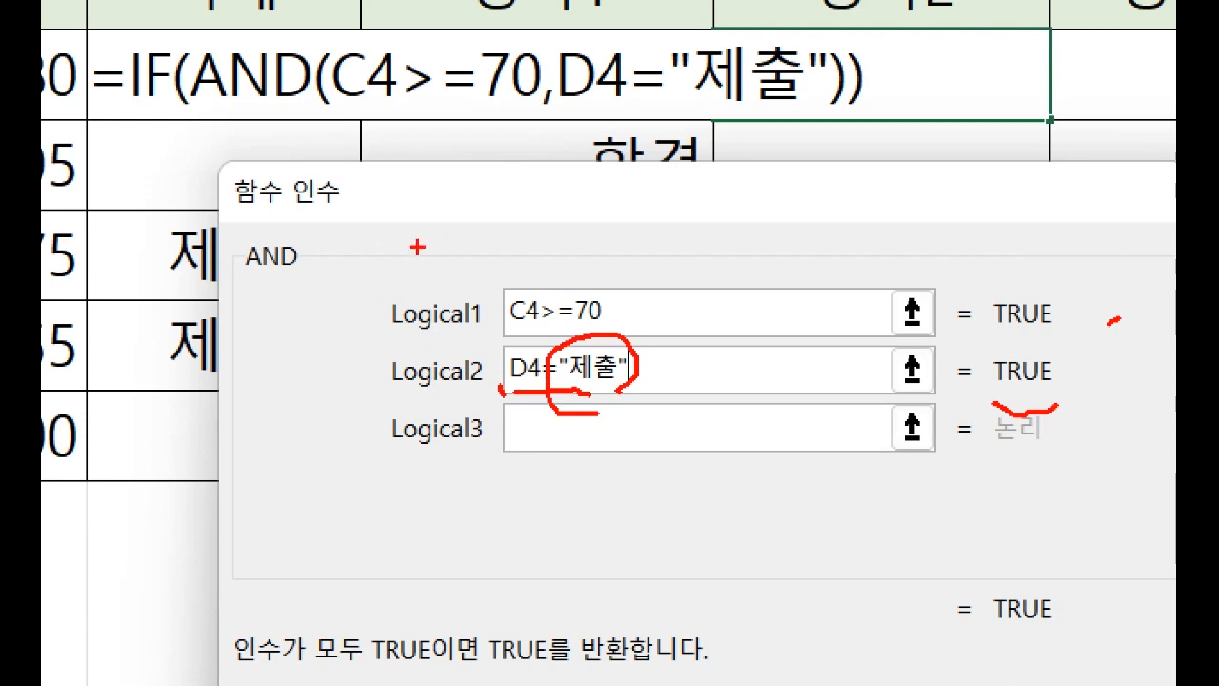
mouse_move(369, 236)
mouse_down()
mouse_move(363, 286)
mouse_move(225, 295)
mouse_up()
drag(351, 216, 375, 282)
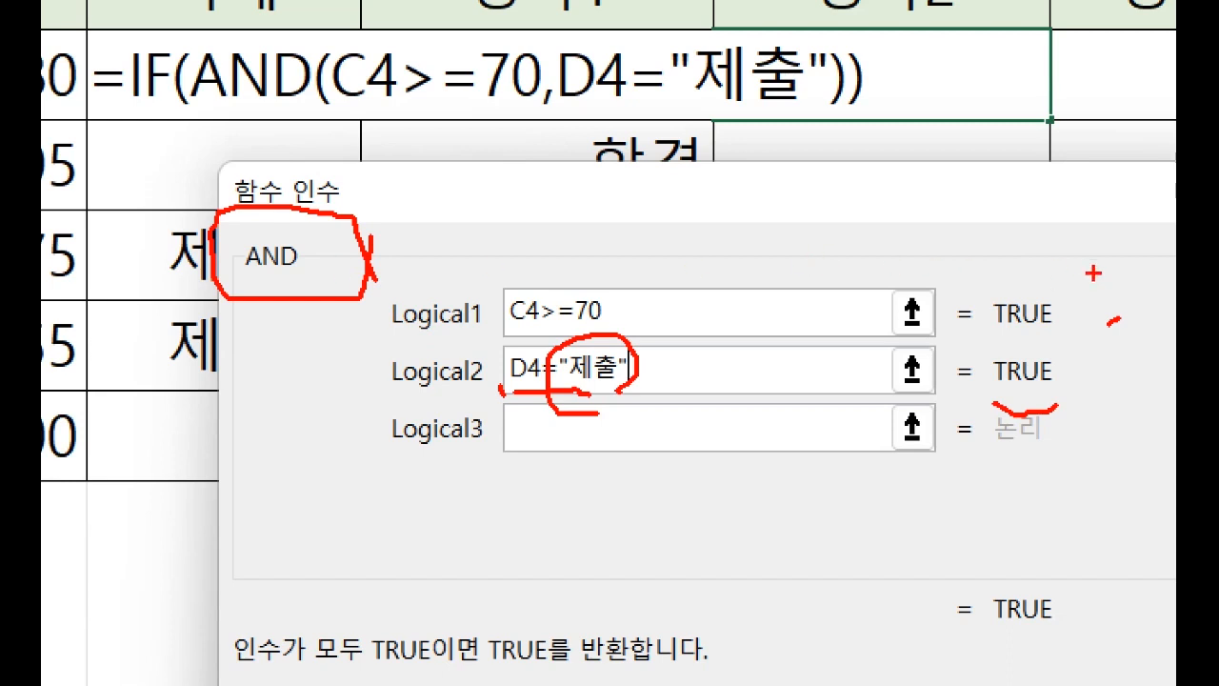
mouse_move(1102, 312)
mouse_down()
mouse_move(1046, 357)
mouse_move(1078, 385)
mouse_move(1052, 419)
mouse_up()
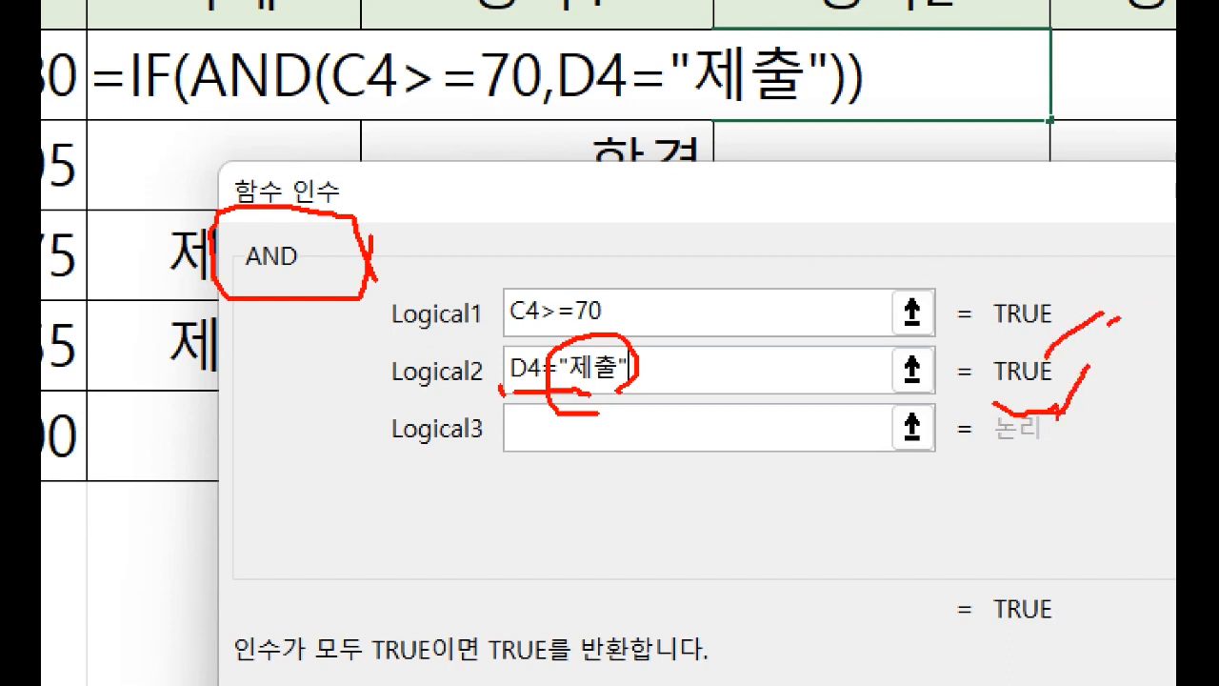
mouse_move(1088, 625)
mouse_down()
mouse_move(1026, 662)
mouse_move(928, 606)
mouse_move(1061, 551)
mouse_move(1110, 652)
mouse_up()
key(Escape)
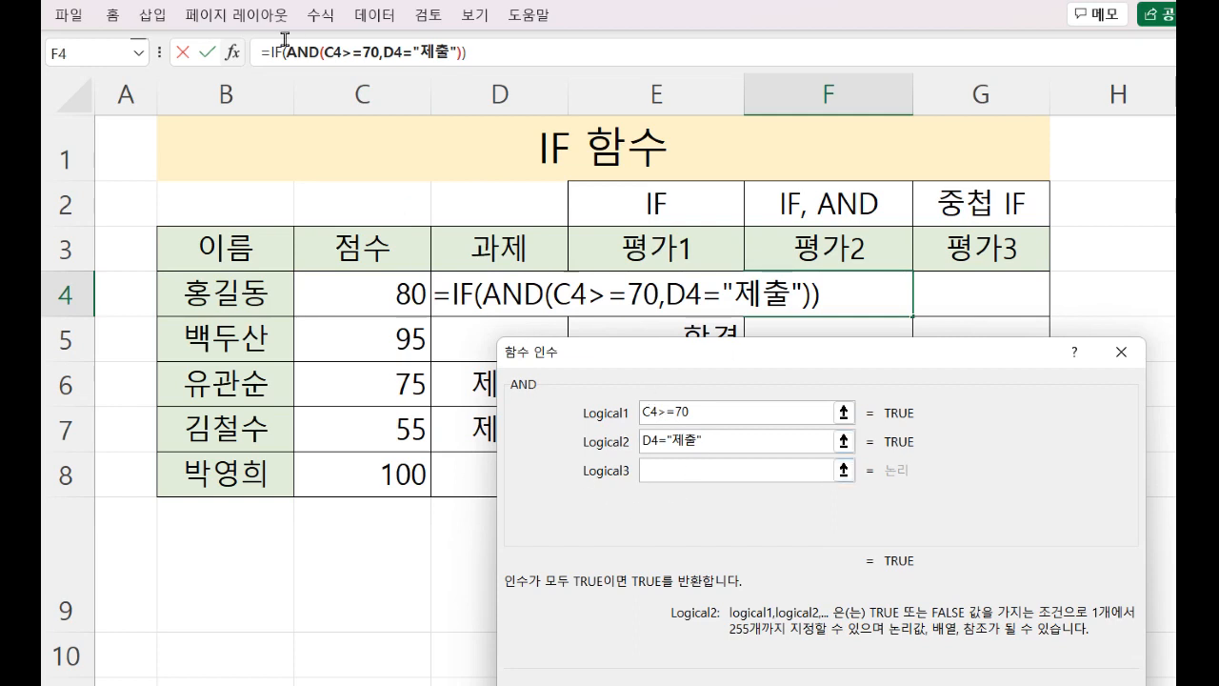
Return to the outer IF function's arguments in F4 and set its value if true to "졸업"
click(272, 48)
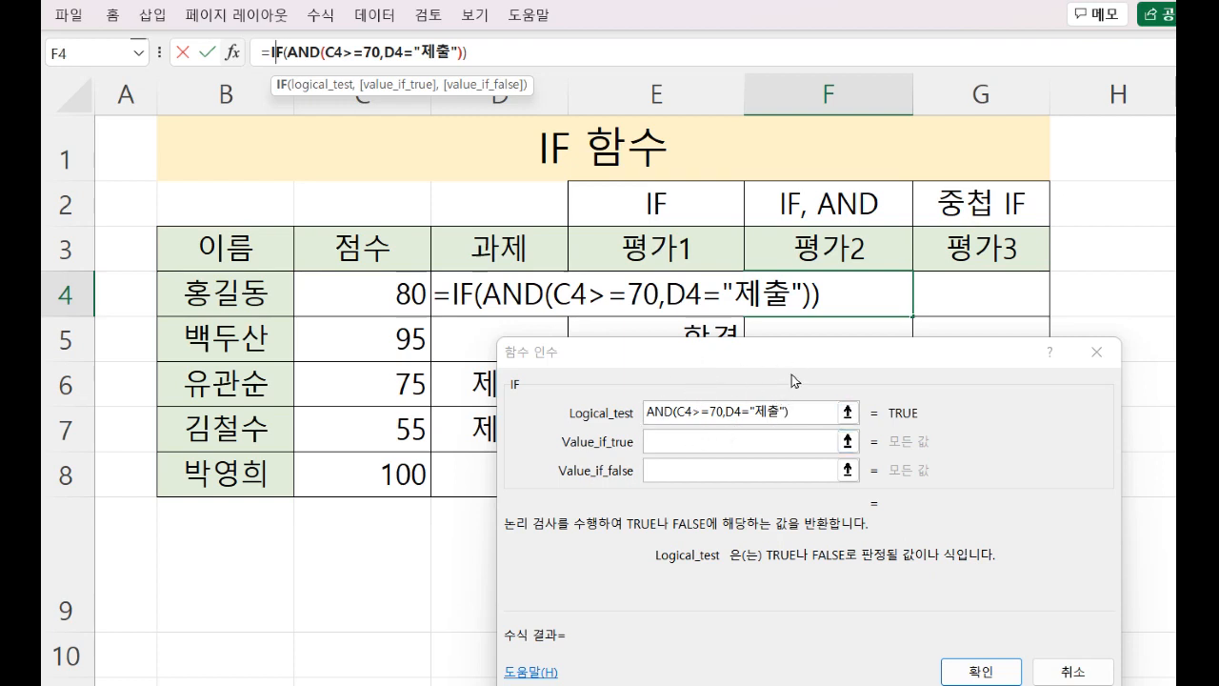
click(671, 438)
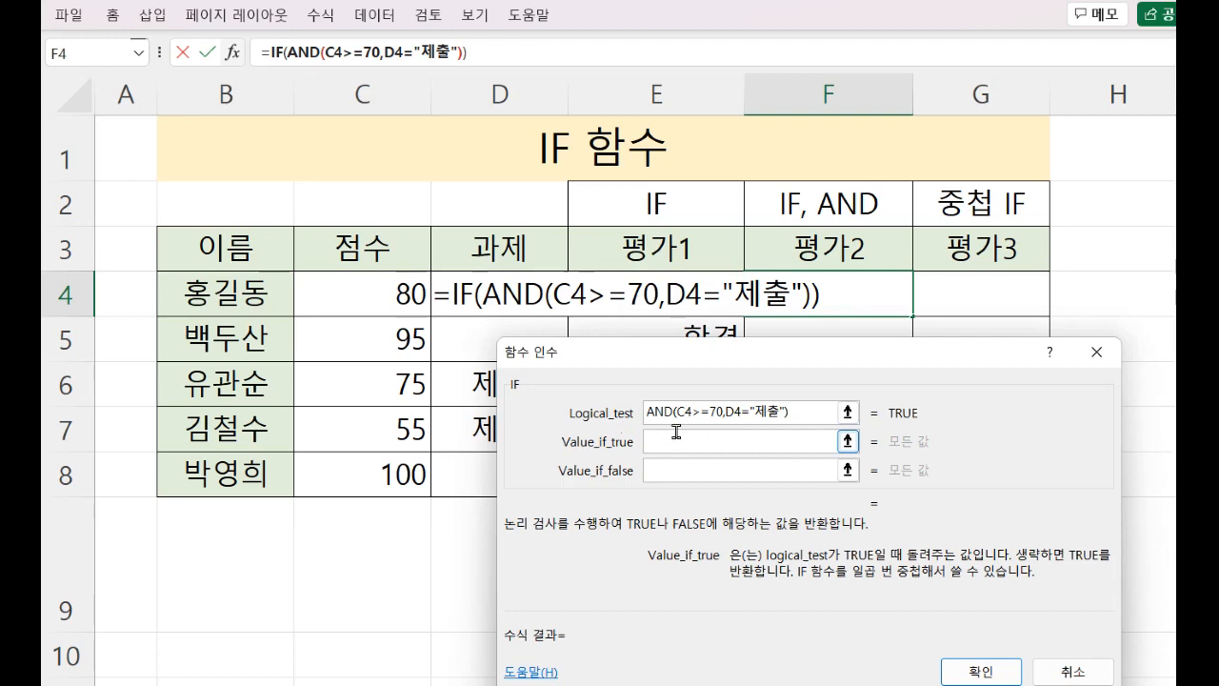
text(졸업)
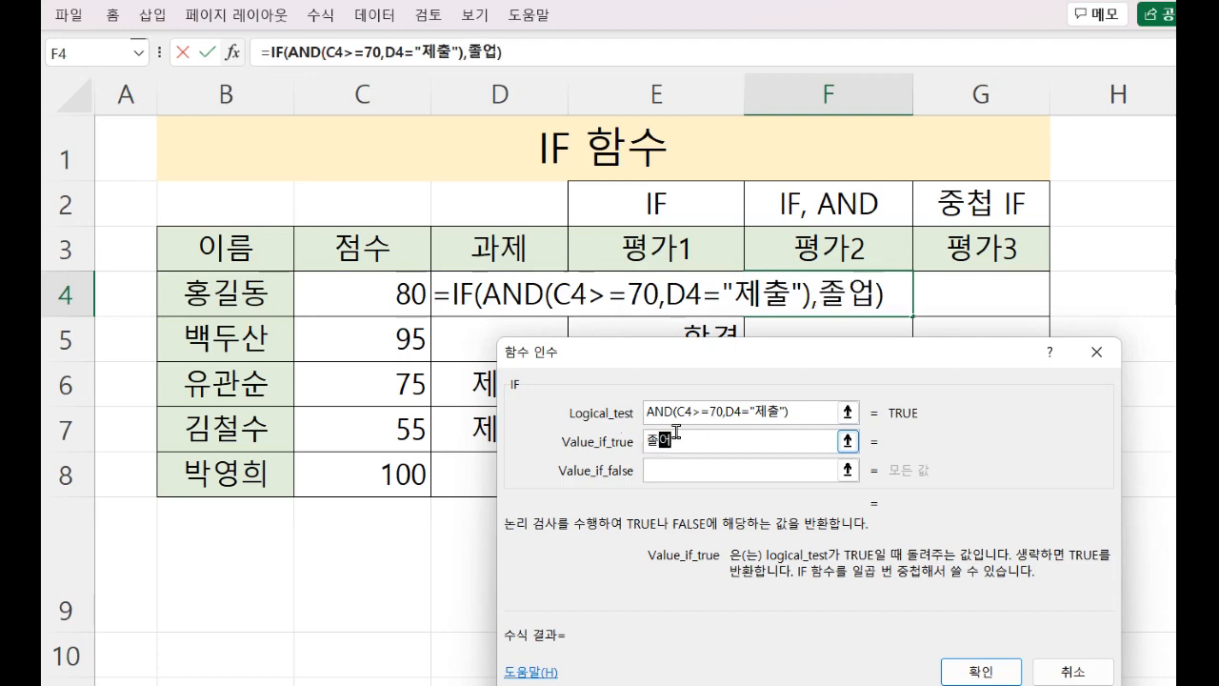
drag(763, 356, 378, 331)
Set the outer IF function's value if false to "유급"
click(281, 431)
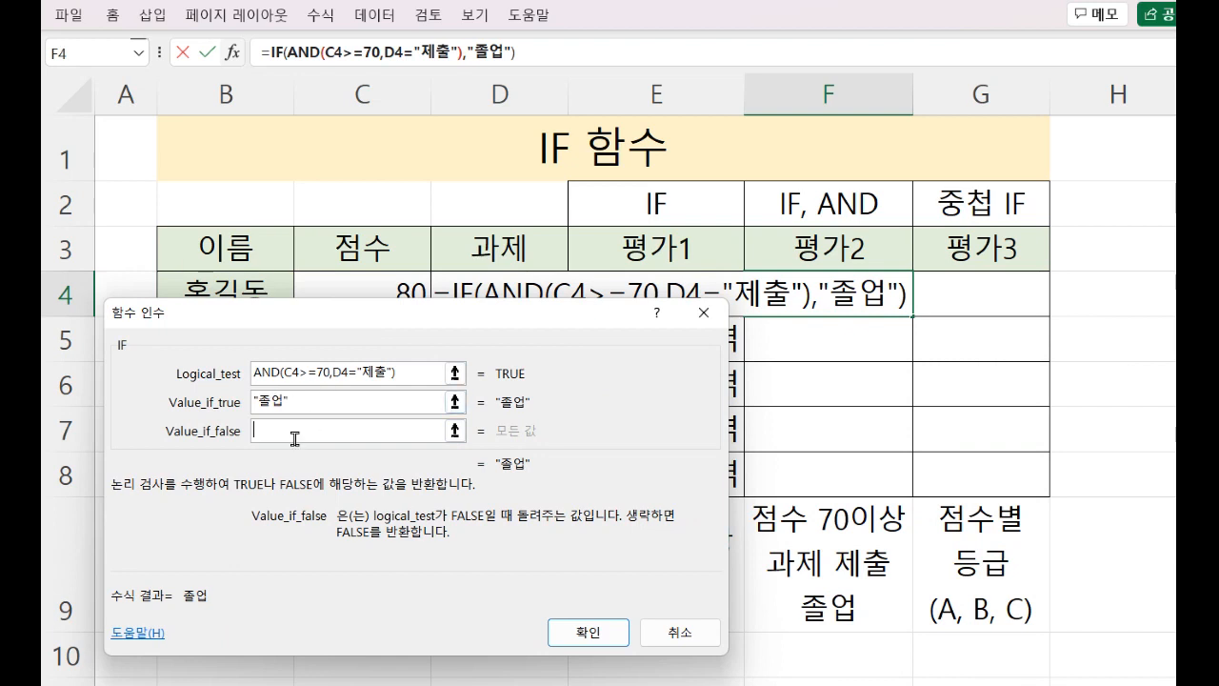
text(유급)
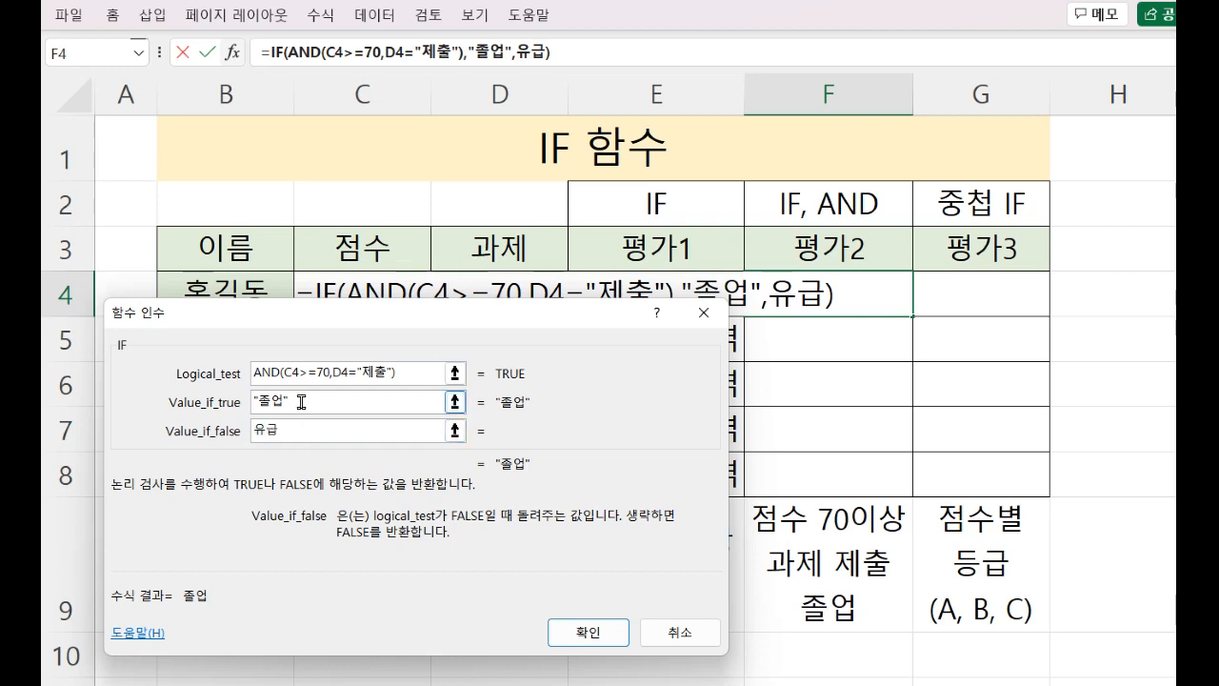
click(301, 402)
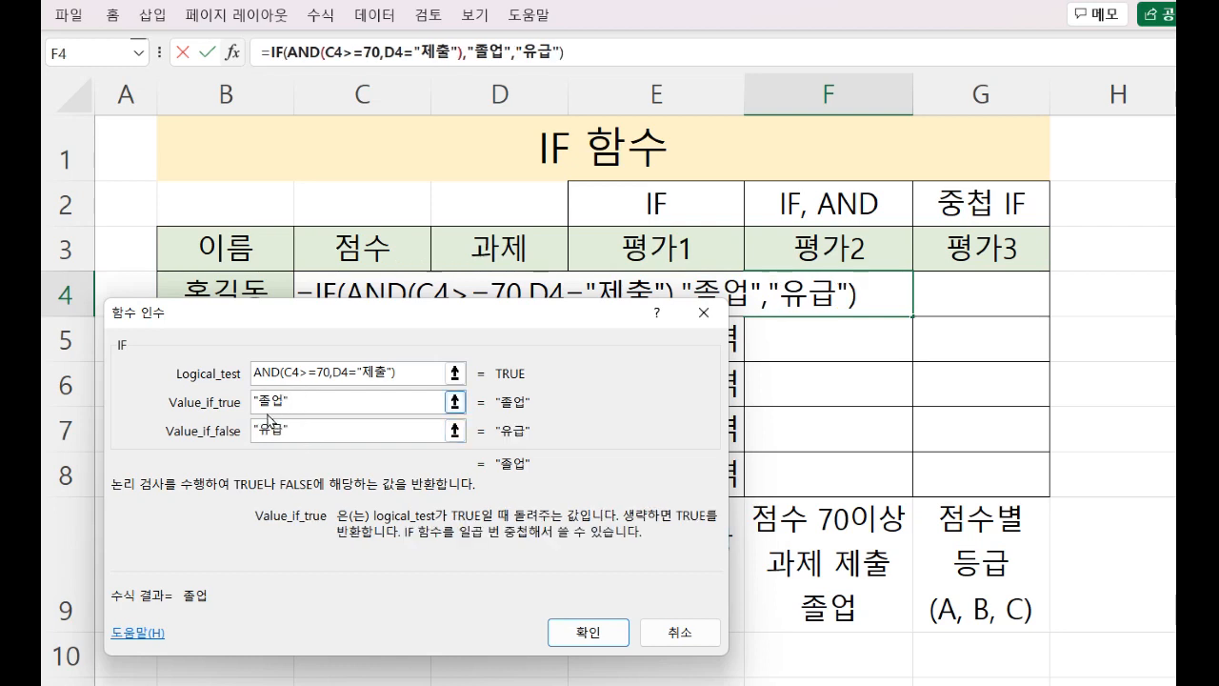
click(271, 427)
Confirm the IF and AND formula in F4 and fill it down through F8
drag(254, 322, 267, 352)
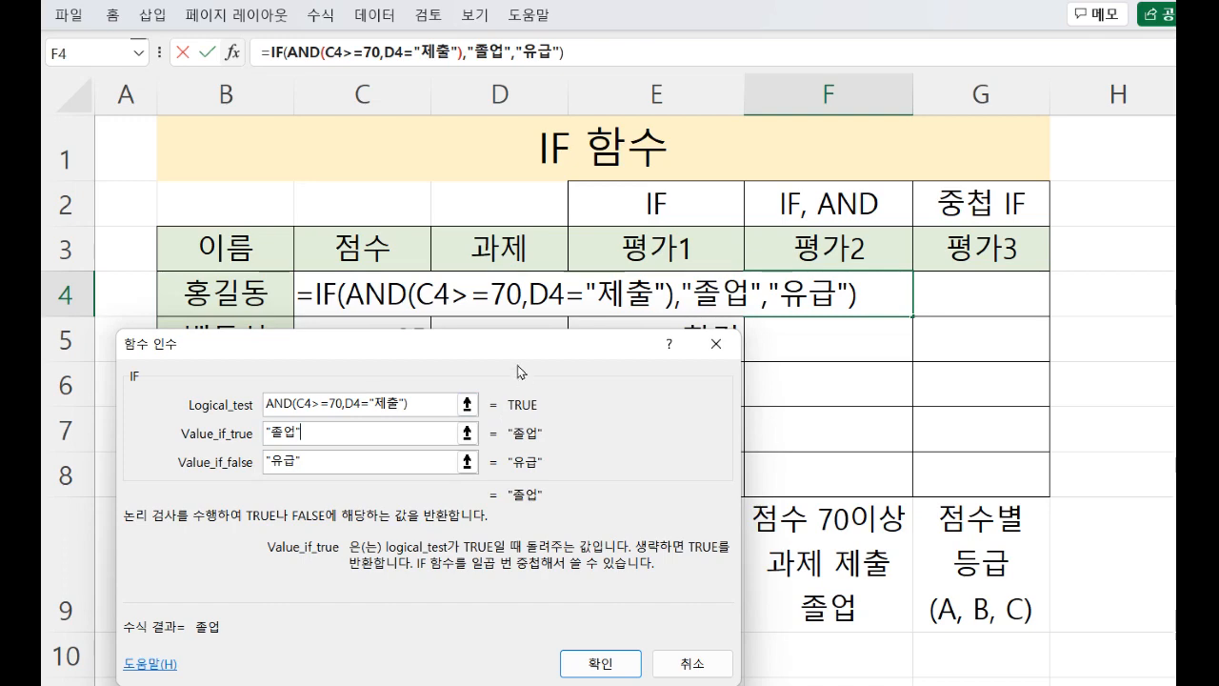
drag(502, 345, 690, 337)
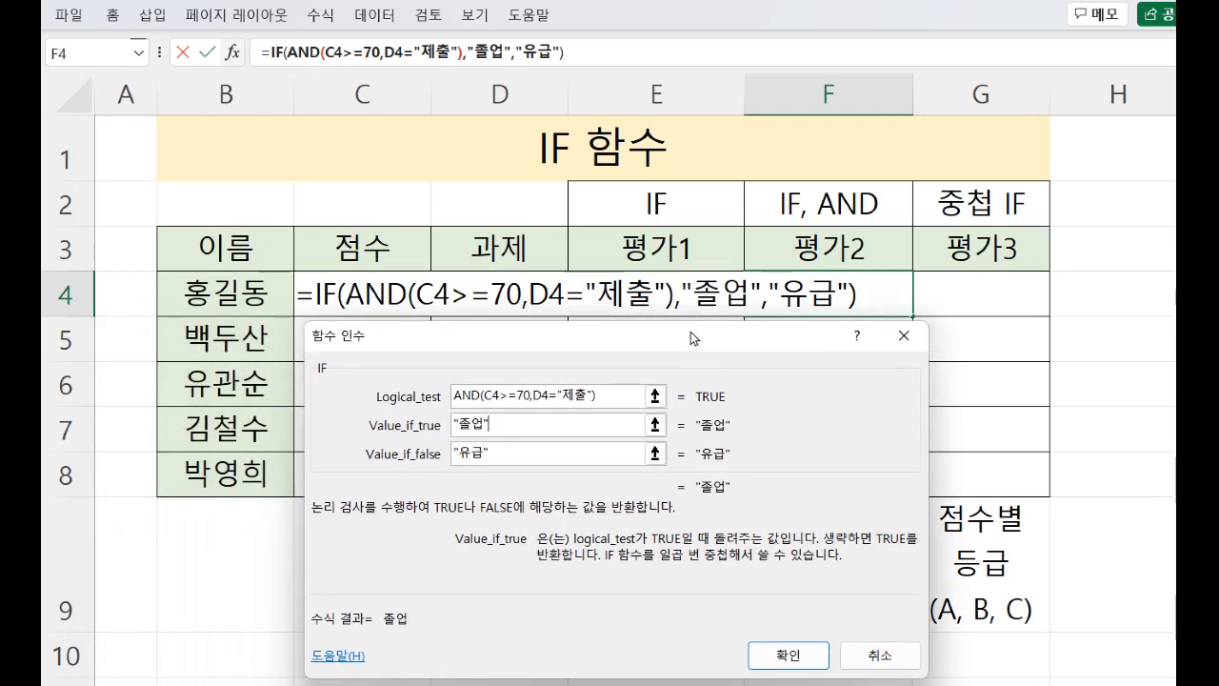
click(807, 655)
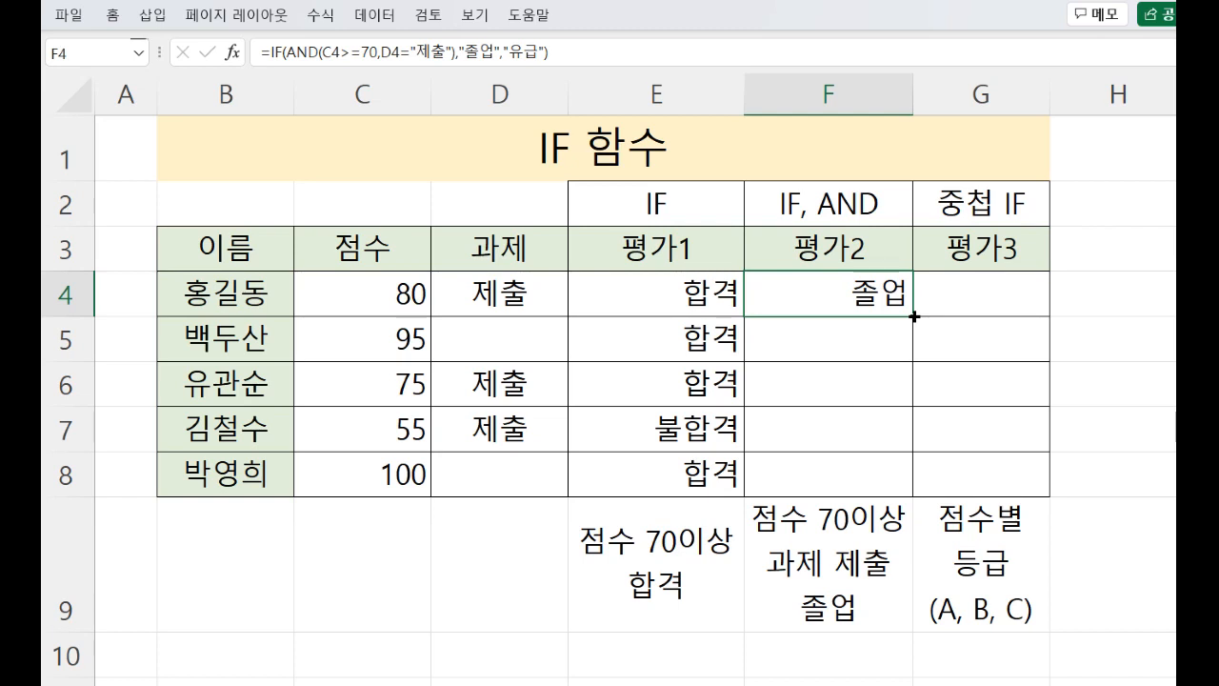
drag(914, 317, 911, 485)
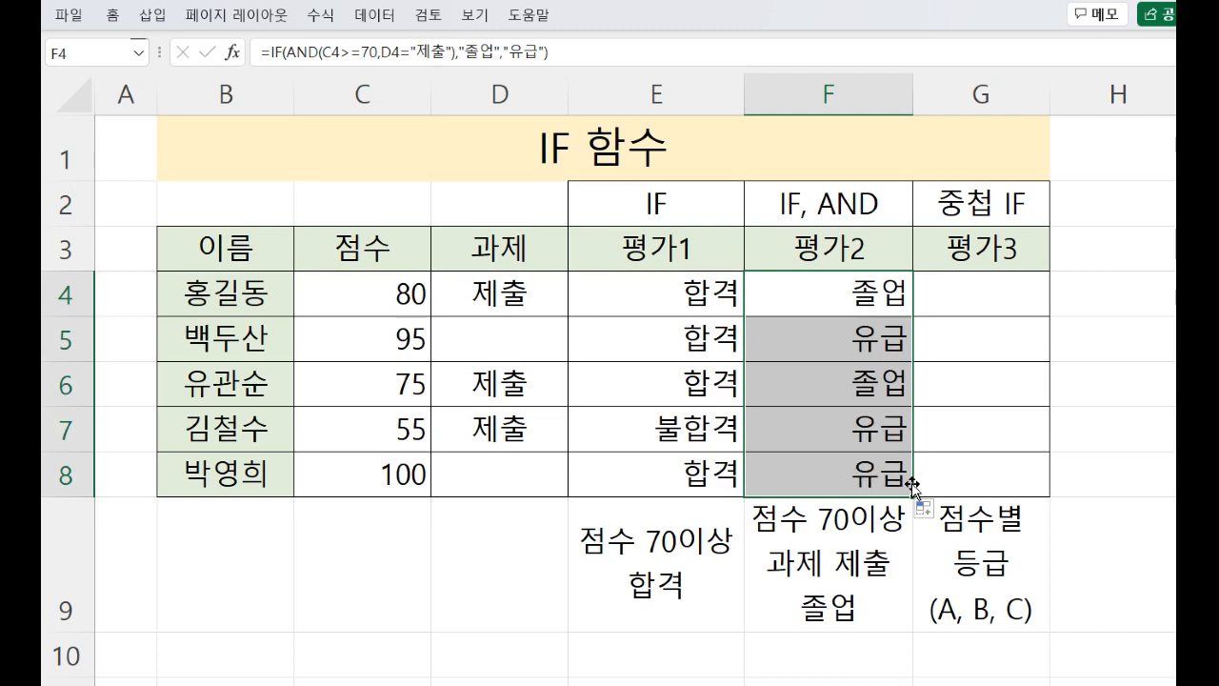
Compare the scores and assignment entries in rows 5, 8 and 6 with their 평가2 results
click(255, 337)
click(369, 339)
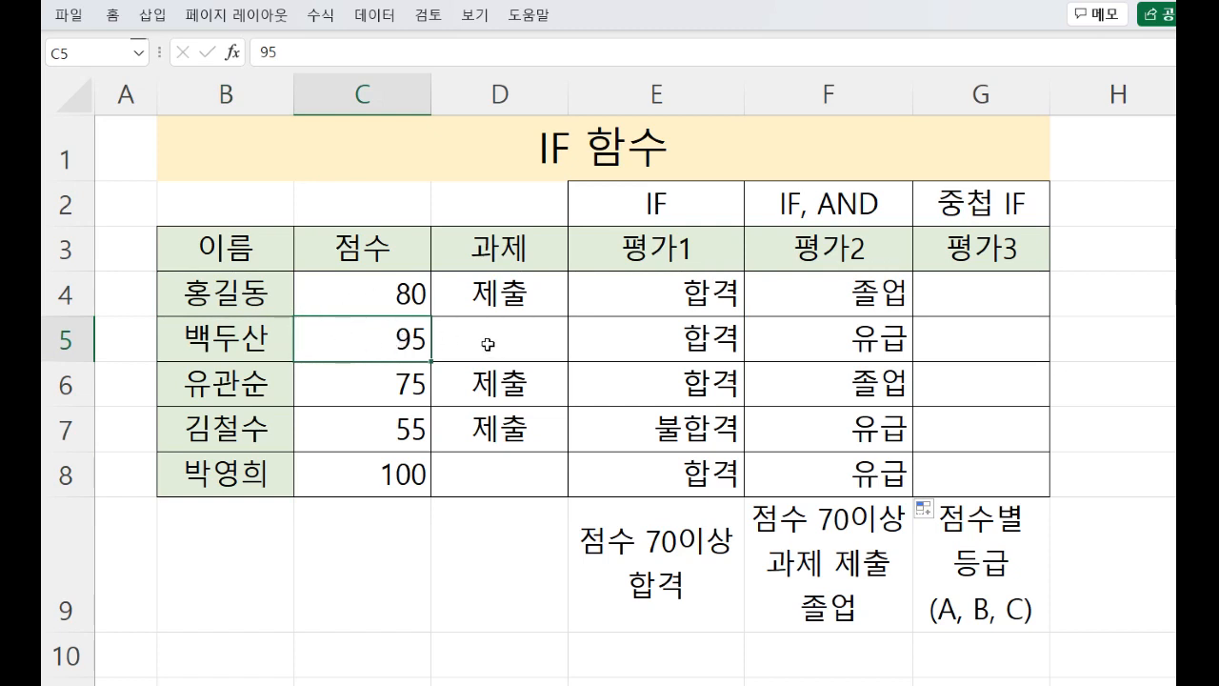
click(895, 343)
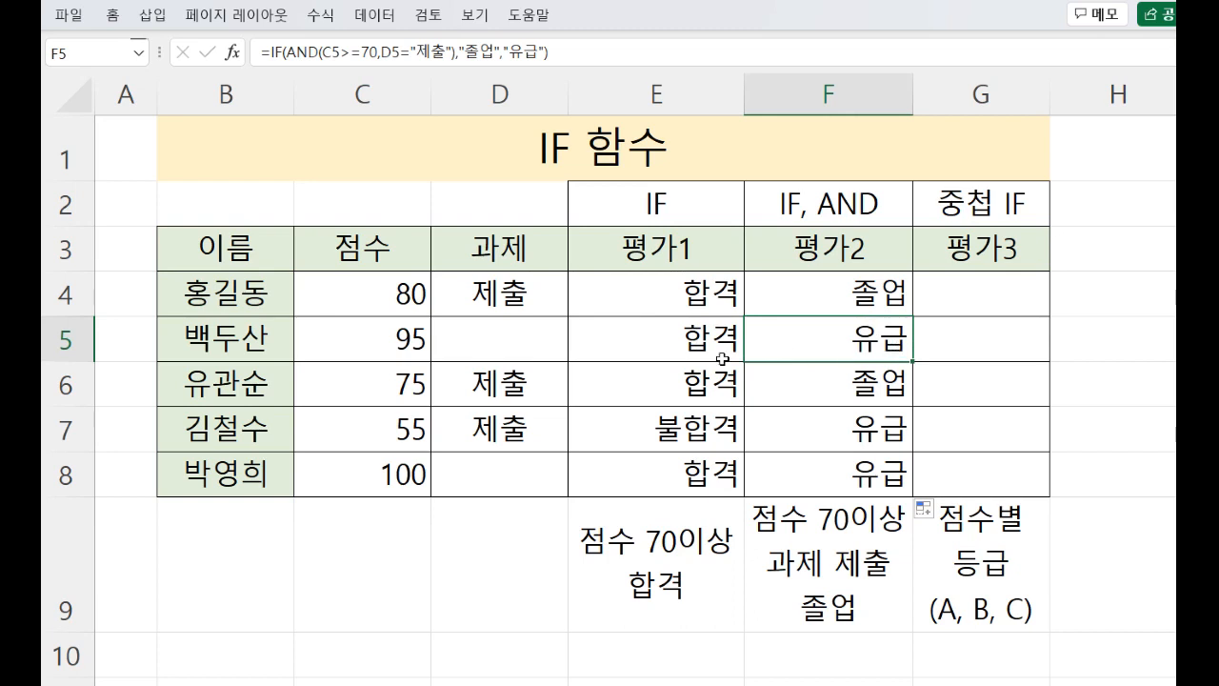
click(349, 476)
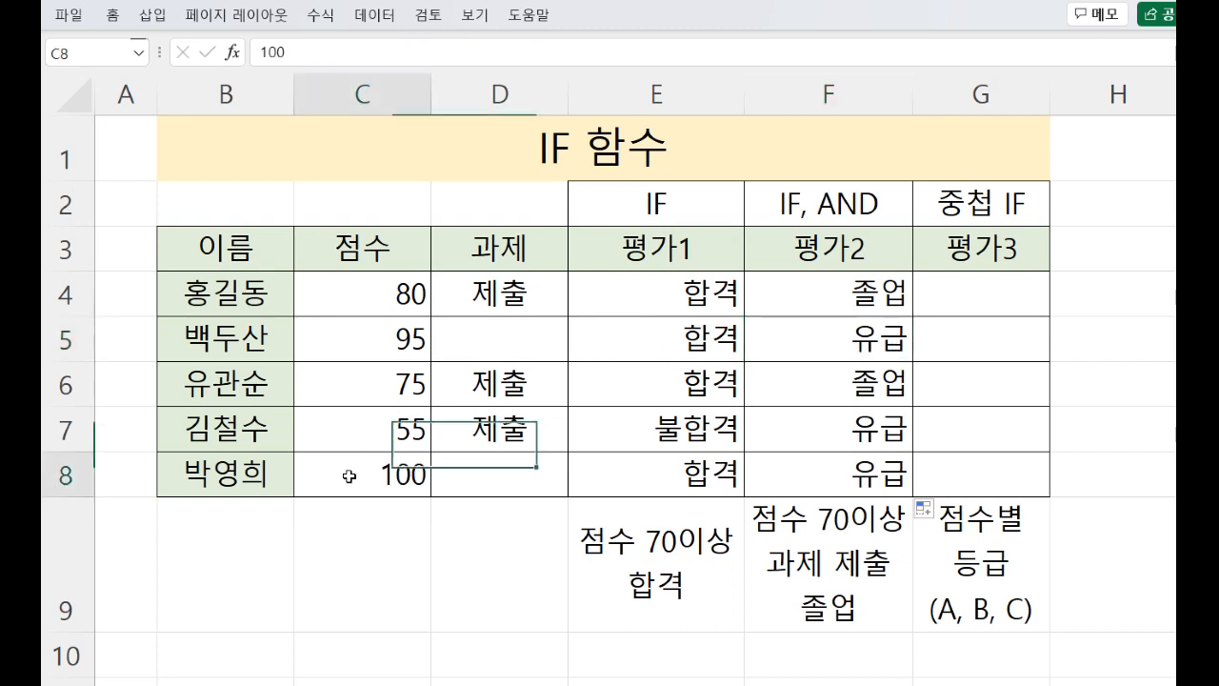
click(551, 481)
click(893, 475)
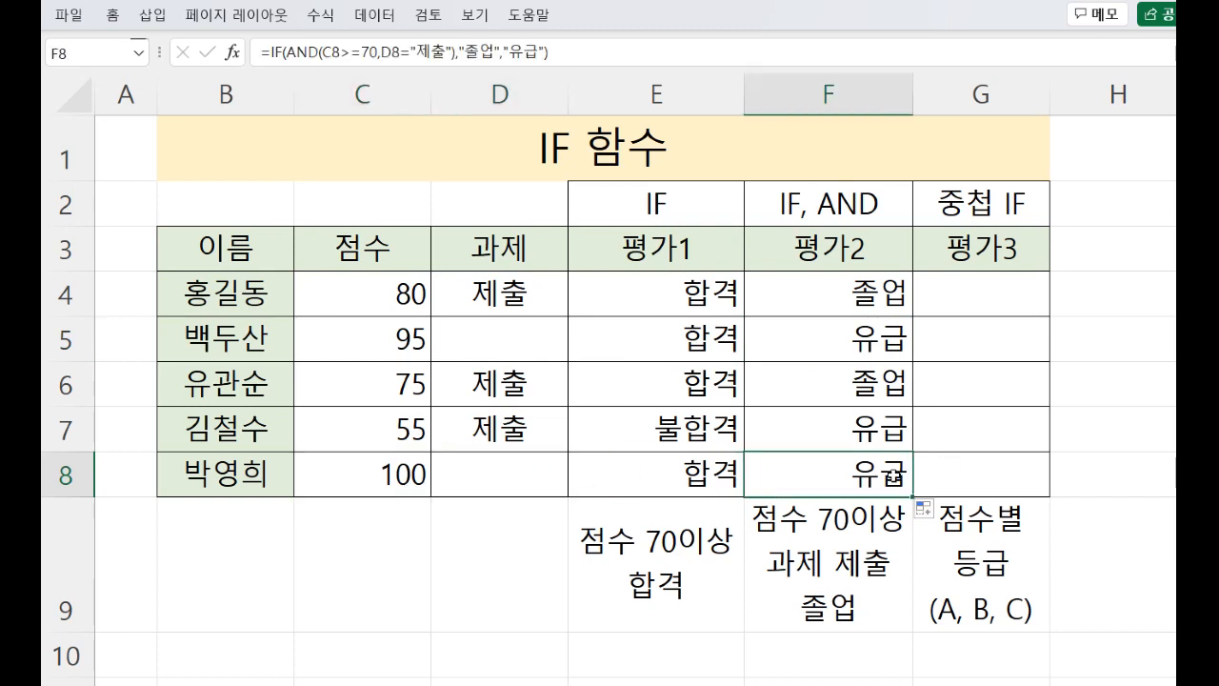
click(408, 388)
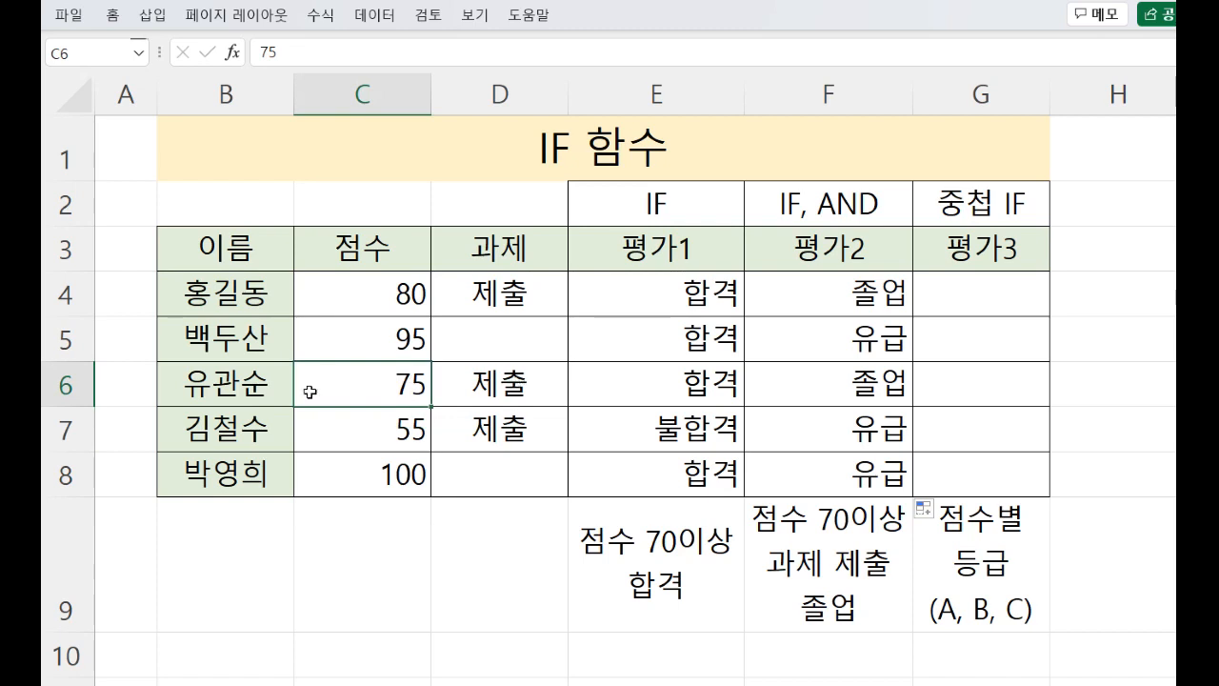
click(530, 384)
click(885, 382)
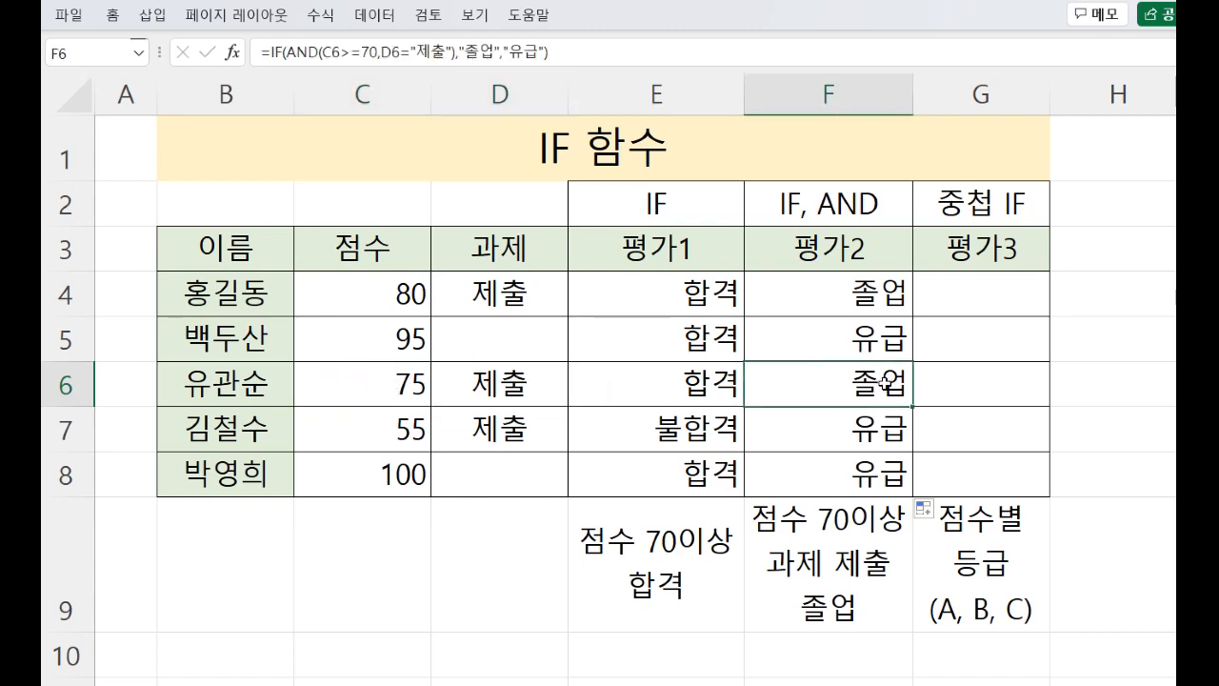
Look through the 평가2 formulas cell by cell from F4 to F8
click(862, 285)
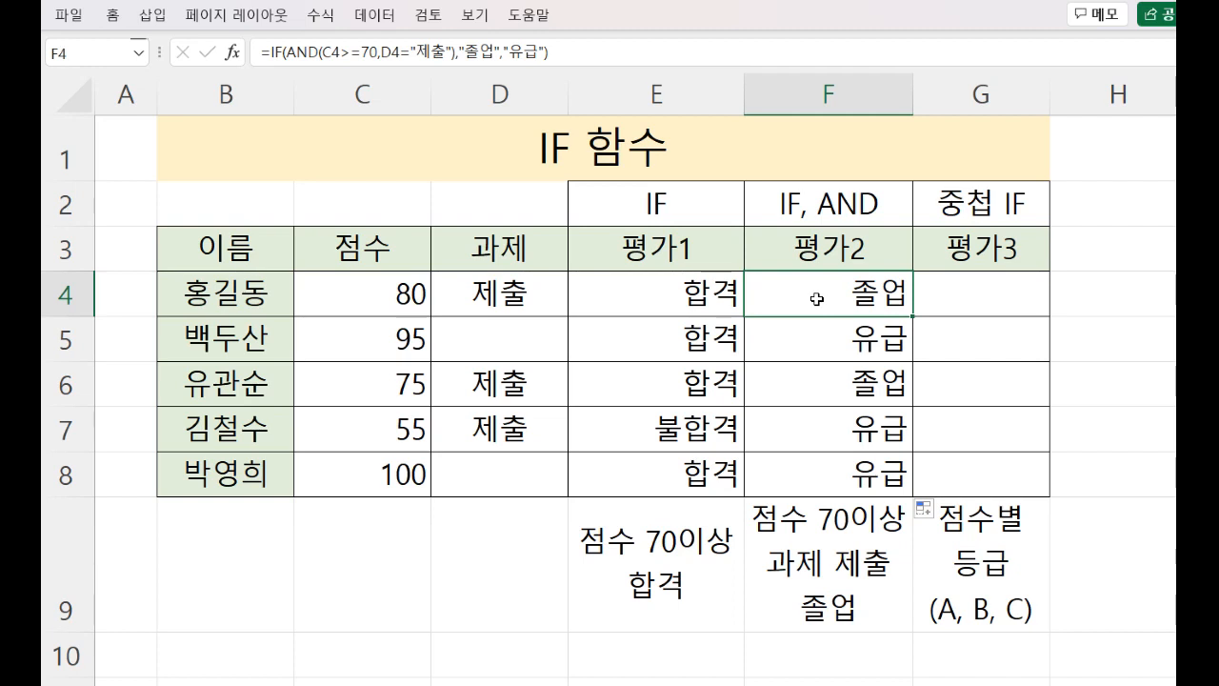
click(818, 345)
click(807, 385)
click(800, 413)
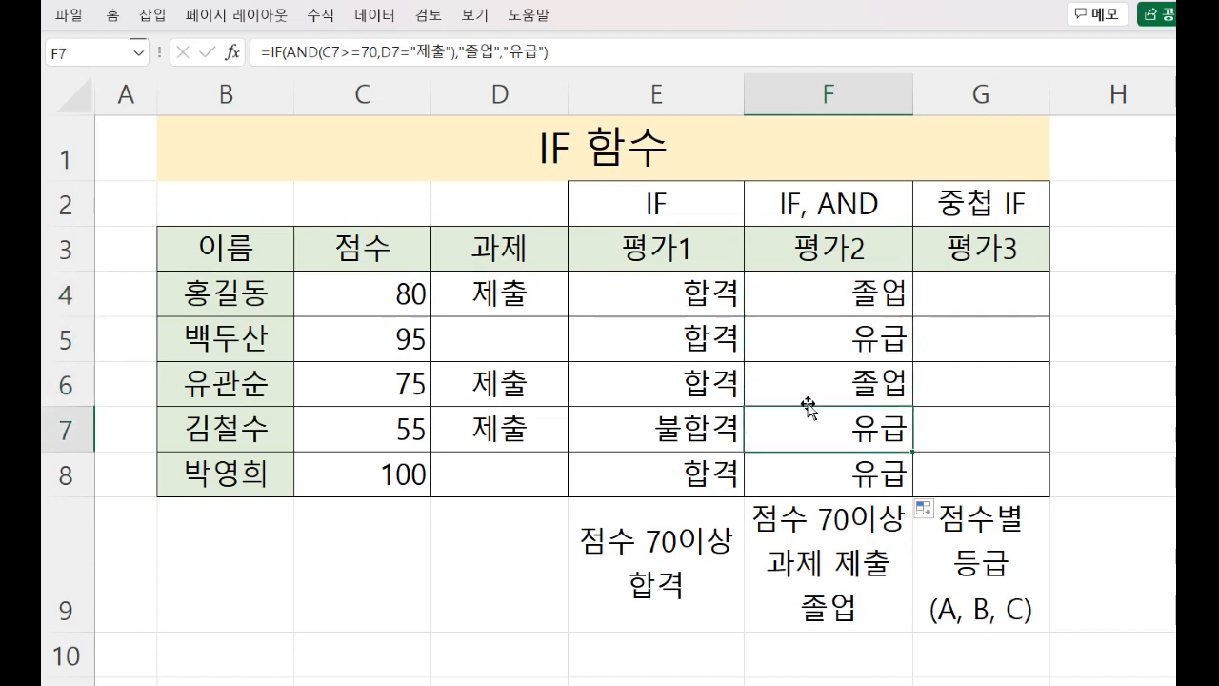
click(830, 298)
click(828, 327)
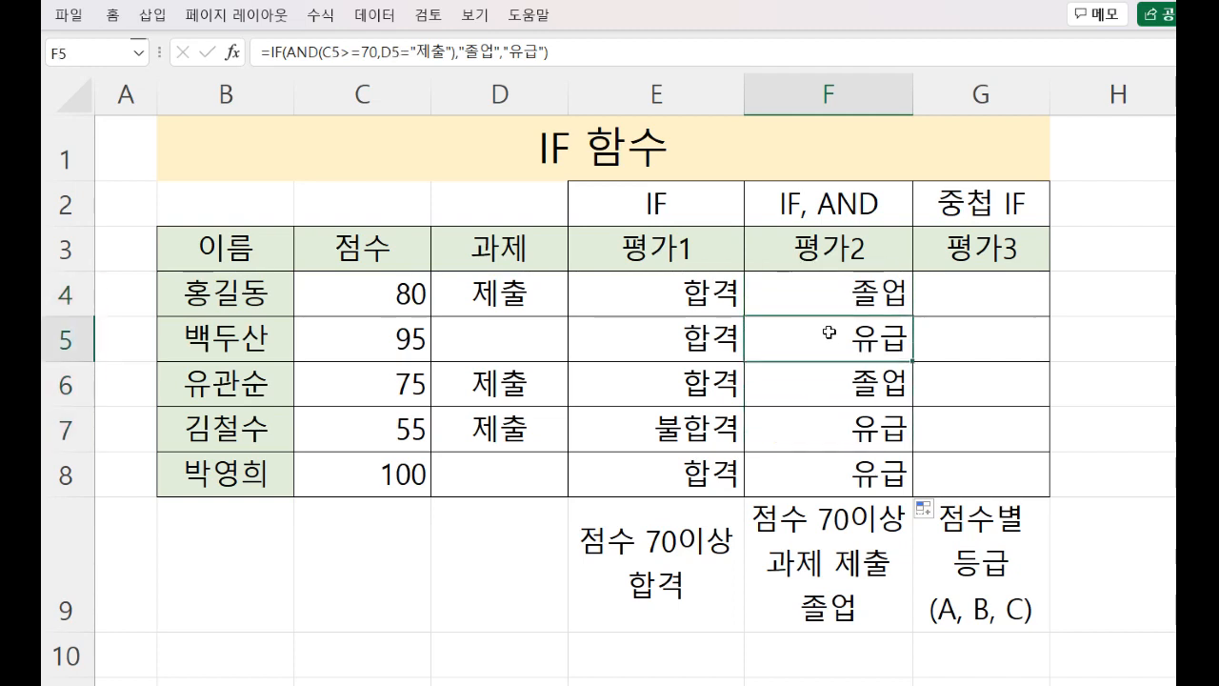
click(816, 386)
click(812, 417)
click(840, 473)
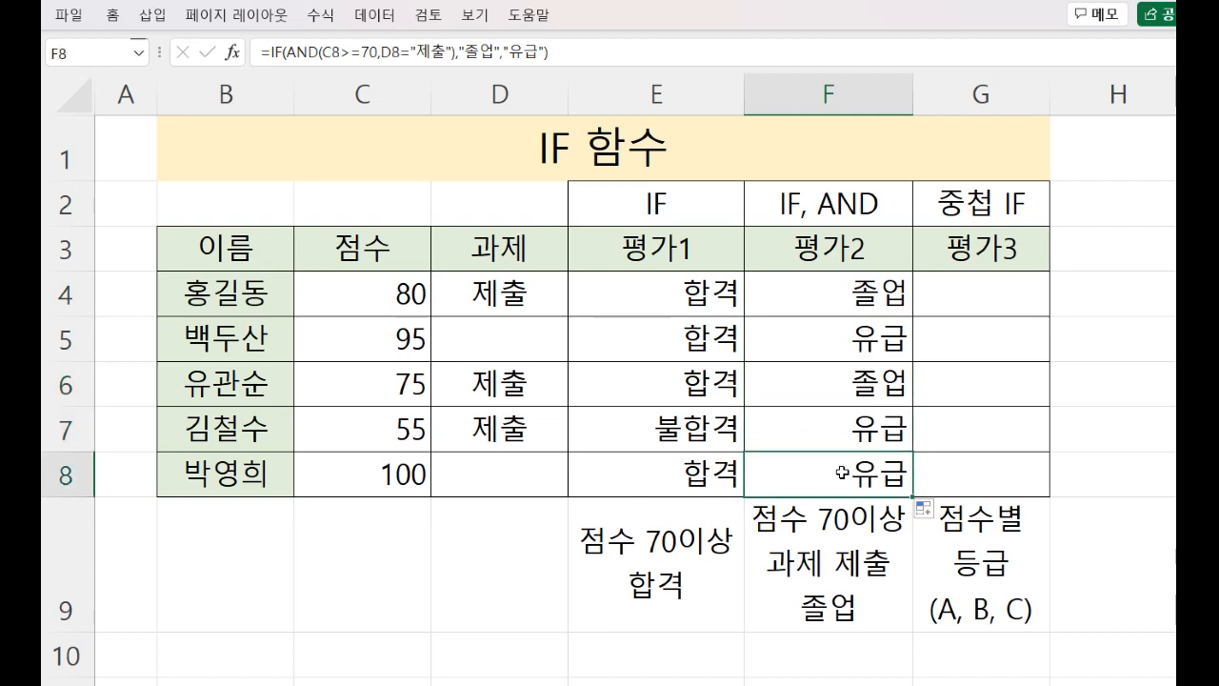
Review the 평가3 cells G4 to G8 and the 점수 values in C4 to C8 for the grading
click(987, 297)
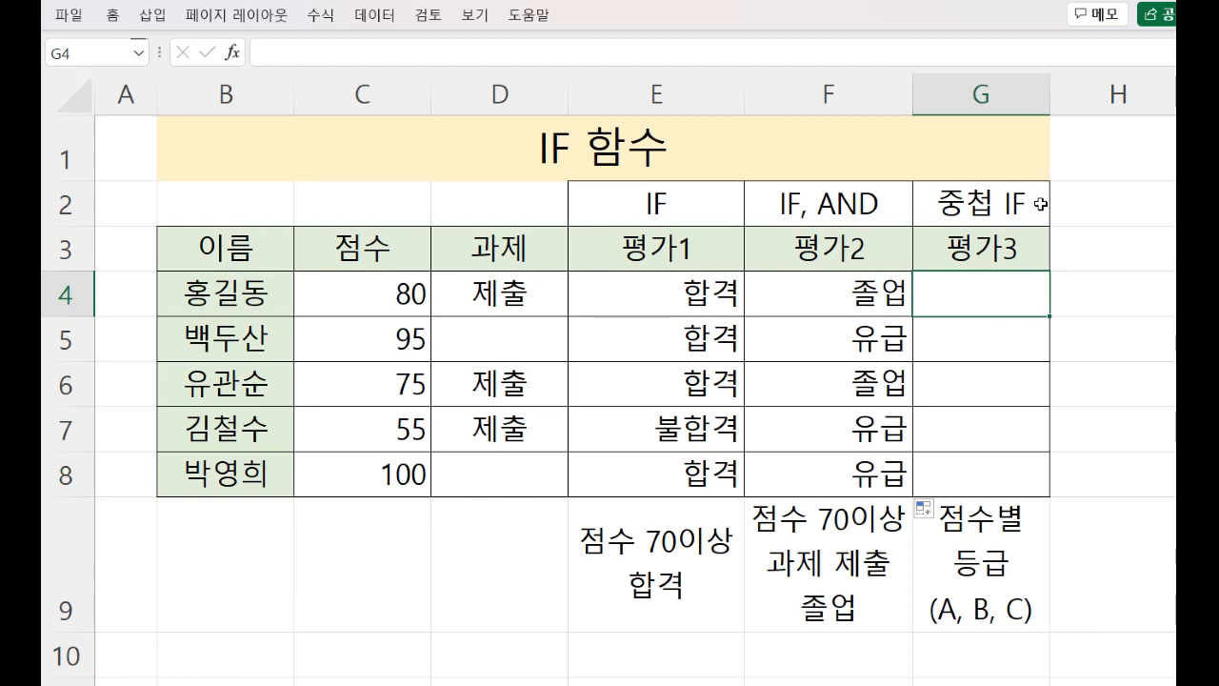
click(957, 346)
click(955, 378)
click(954, 426)
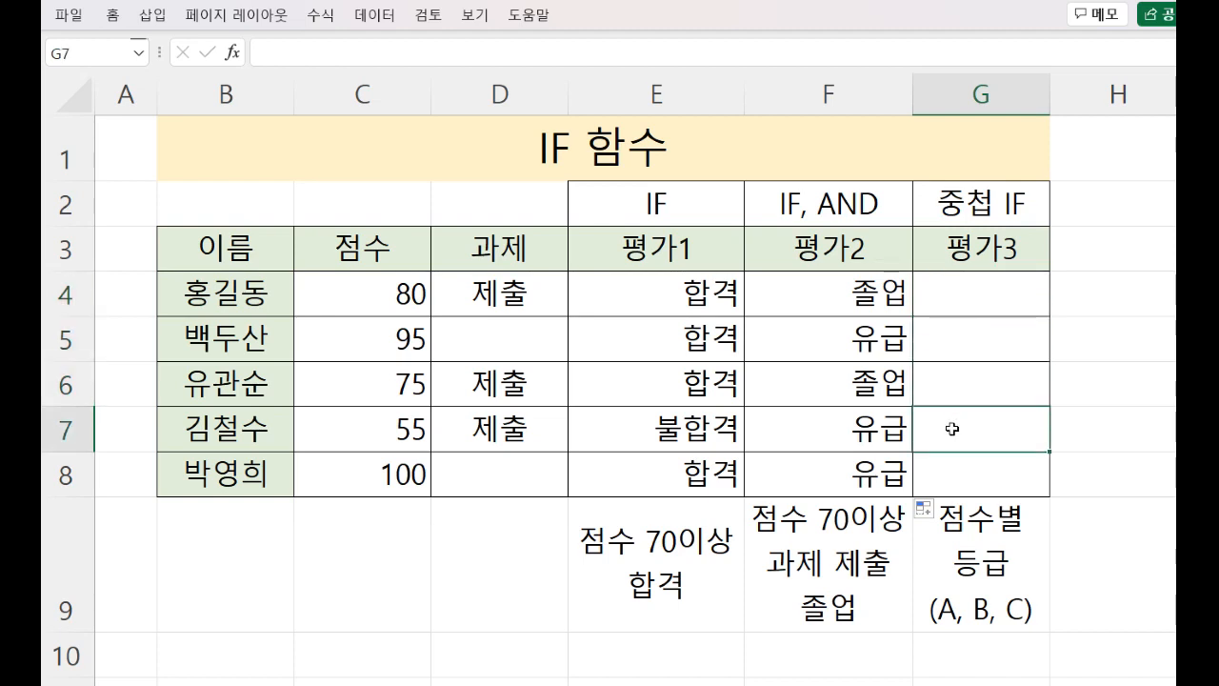
click(956, 473)
click(1014, 283)
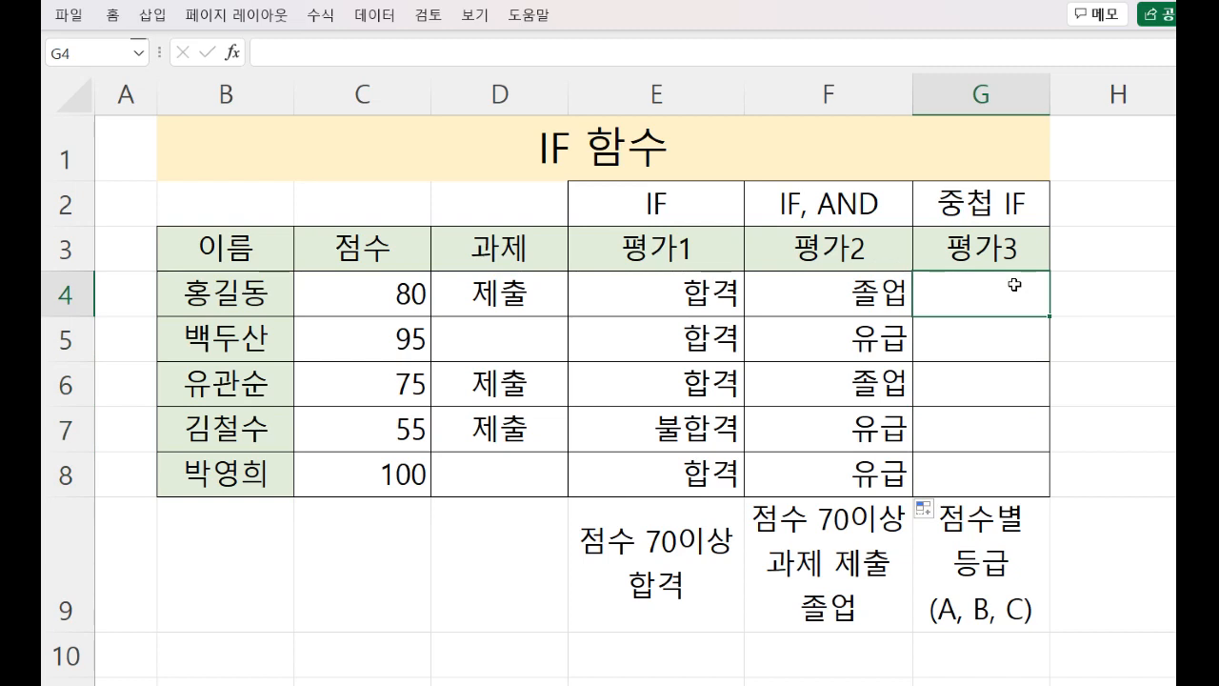
click(331, 288)
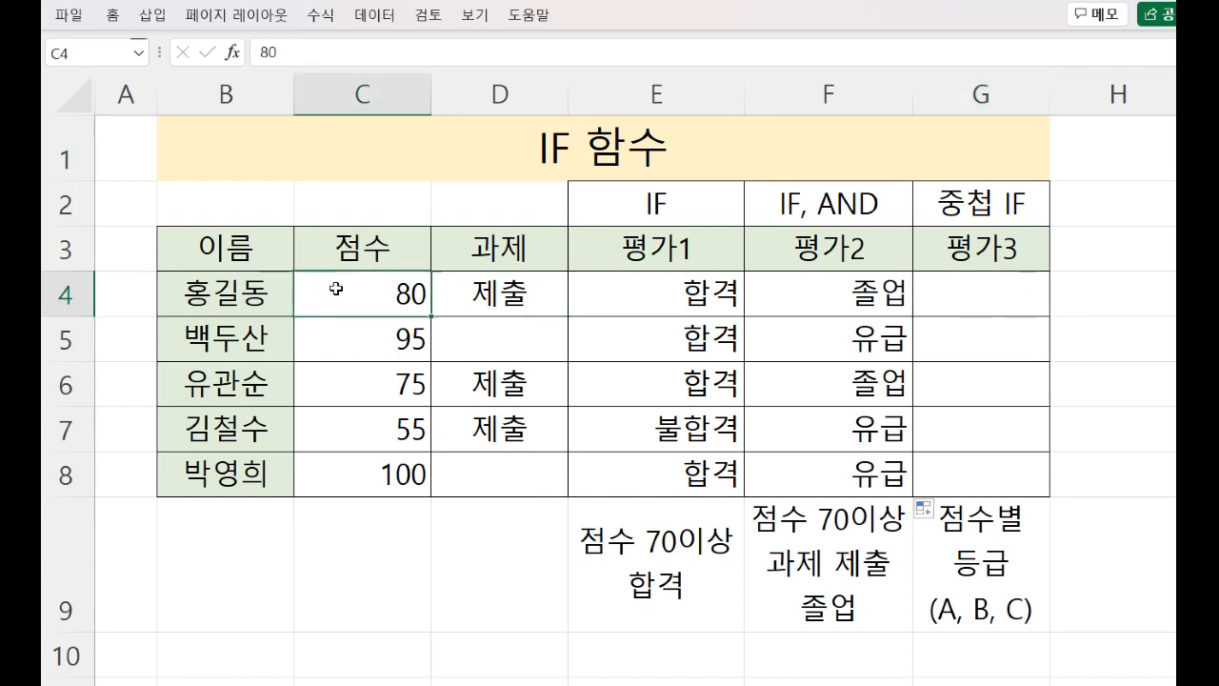
click(335, 340)
click(341, 384)
click(339, 430)
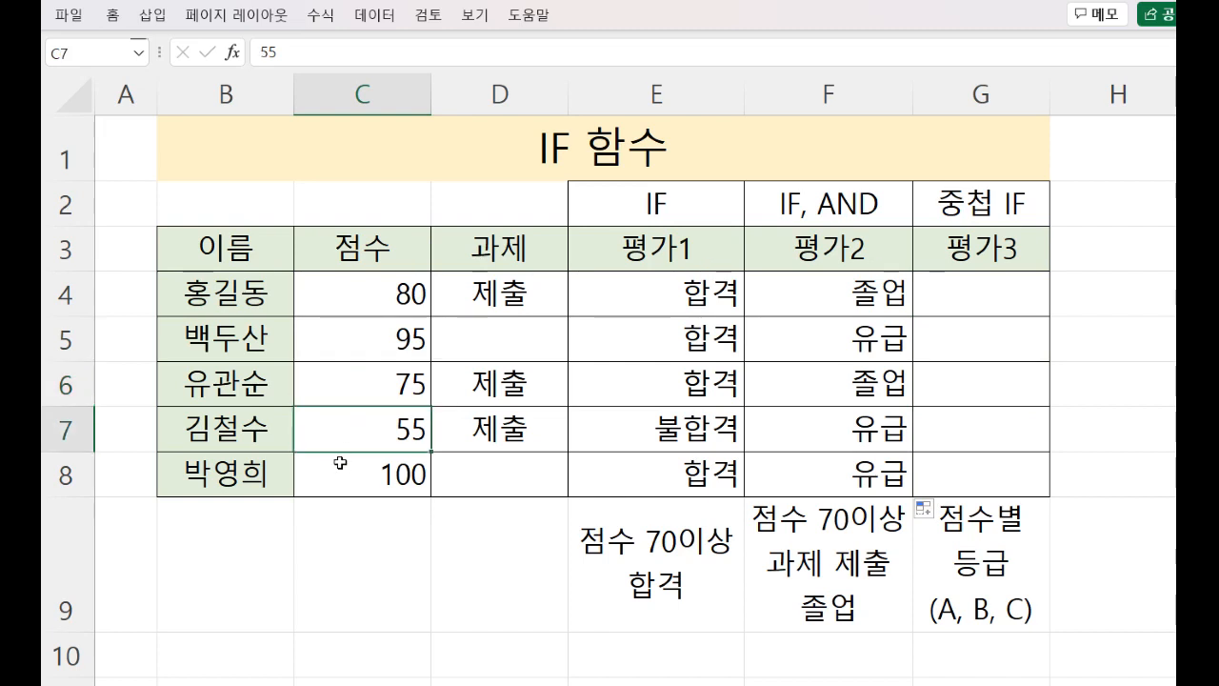
click(338, 478)
click(386, 292)
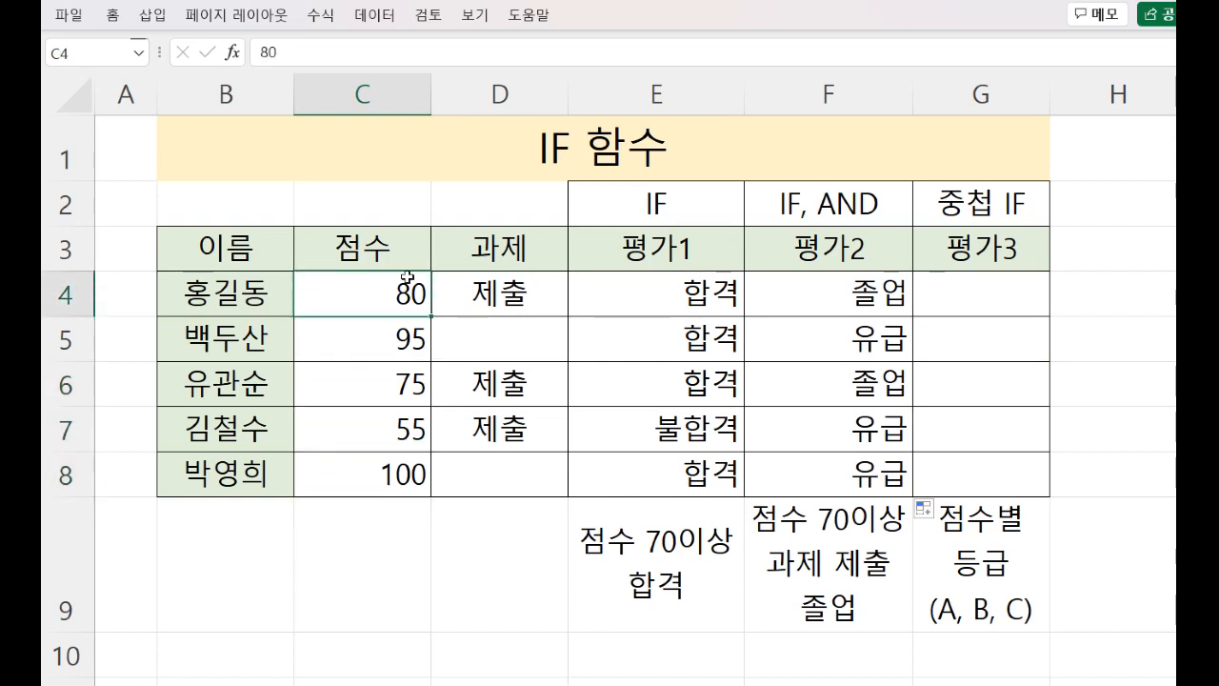
Start an IF function in G4 and show its function arguments clear of the formula cell
click(991, 288)
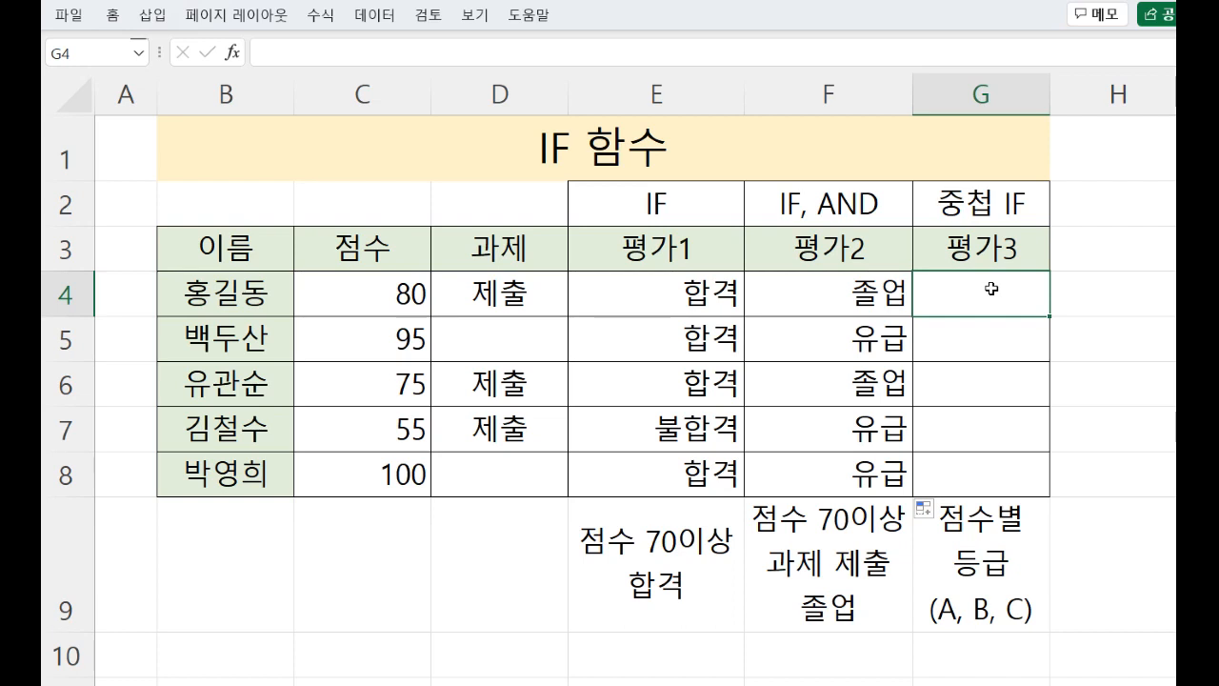
text(=)
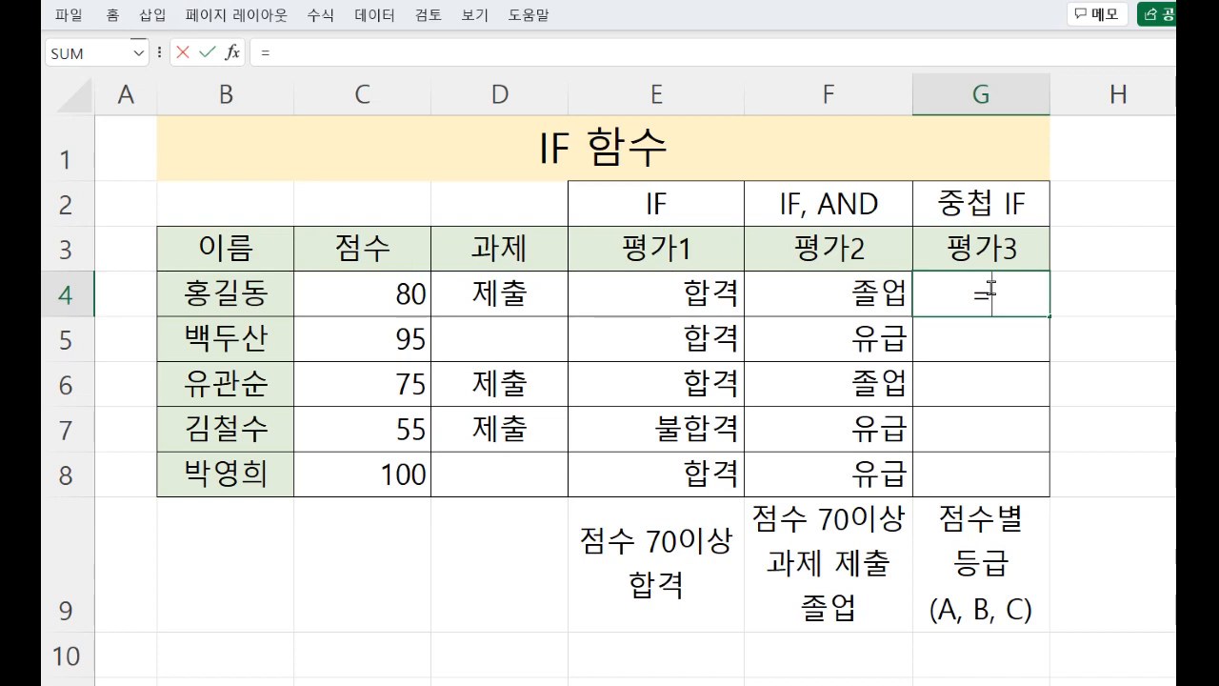
text(I)
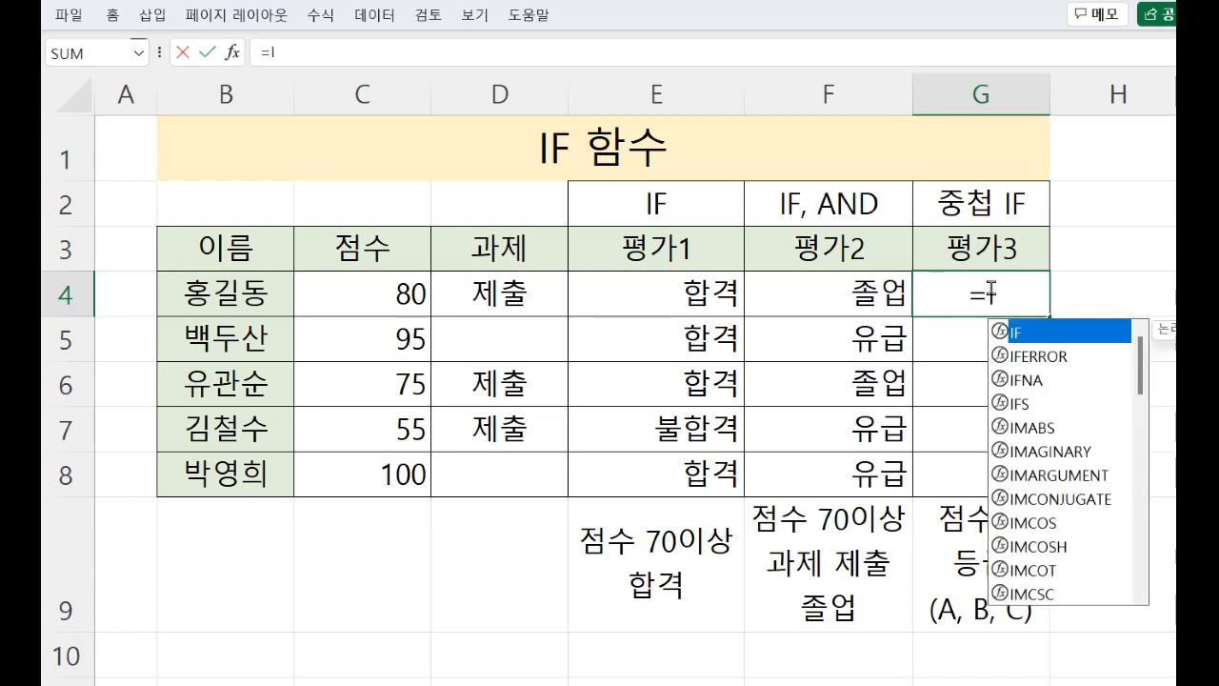
text(F)
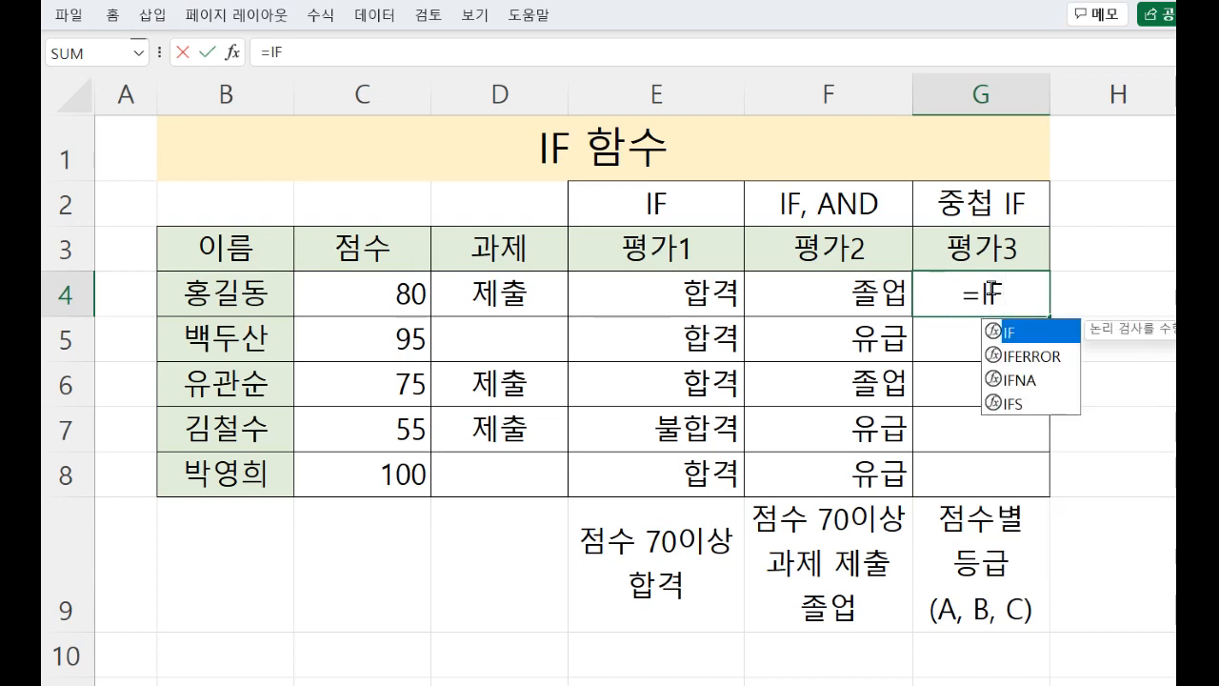
double_click(1018, 333)
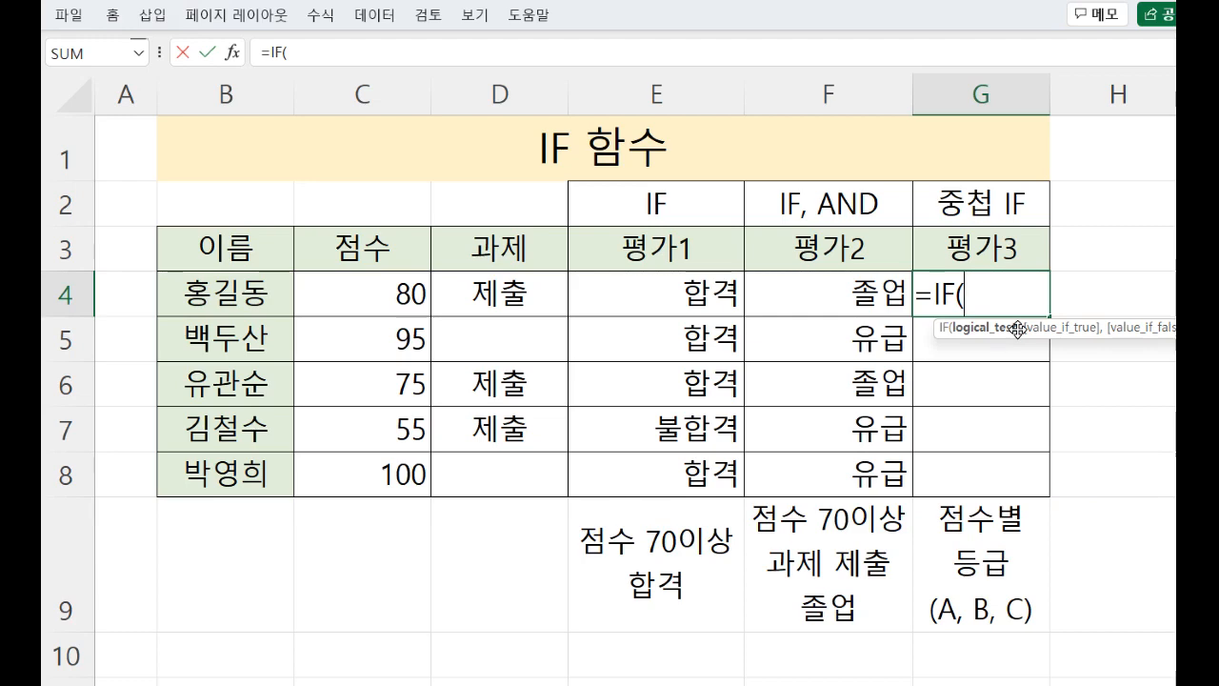
click(232, 52)
drag(593, 345, 572, 382)
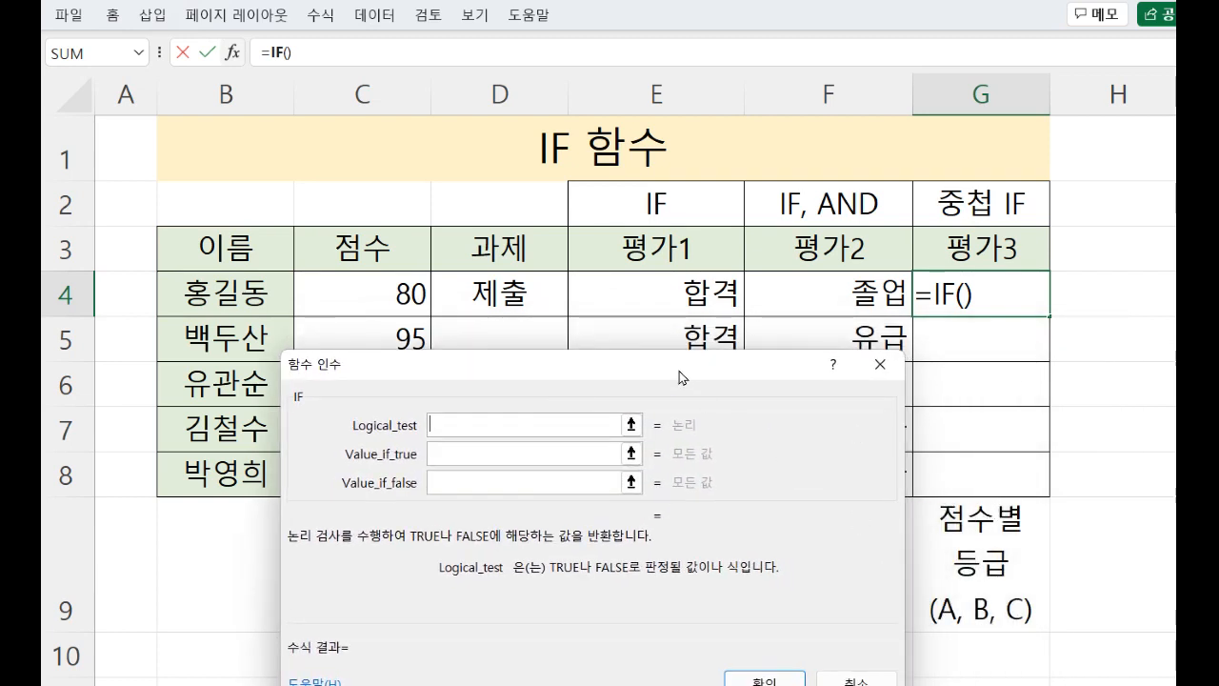
Set the logical test of the IF function in G4 to C4>=90, keeping the score cells uncovered
drag(627, 380, 912, 336)
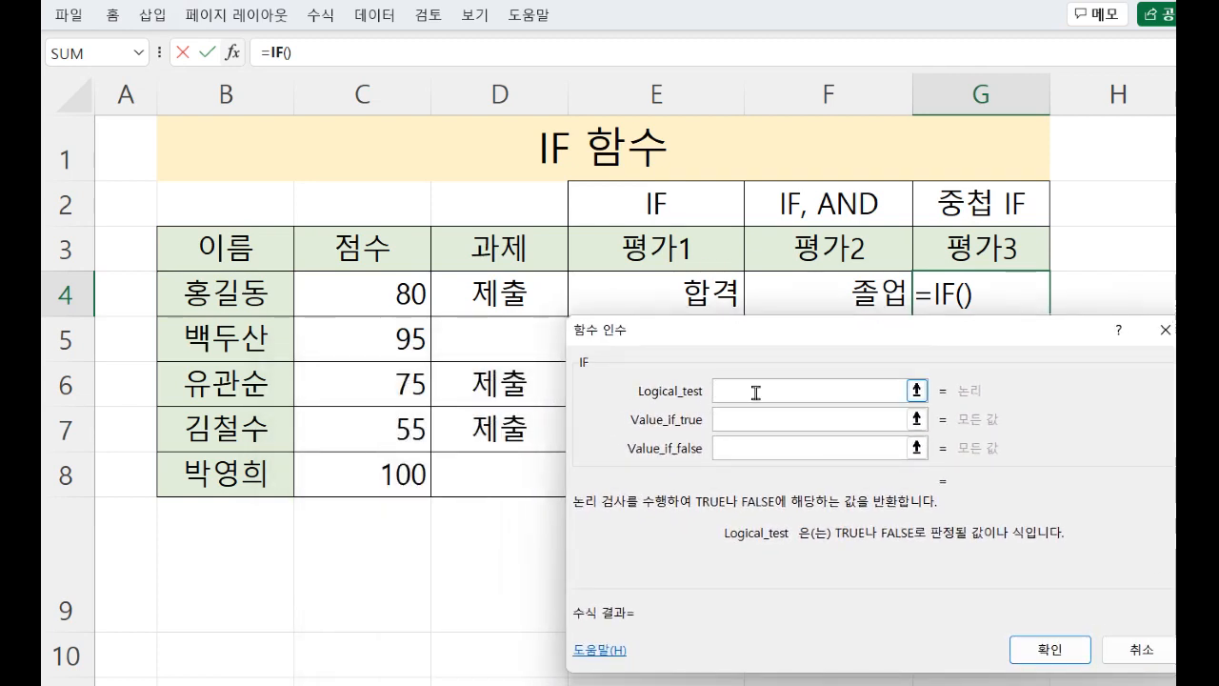
drag(812, 338, 743, 352)
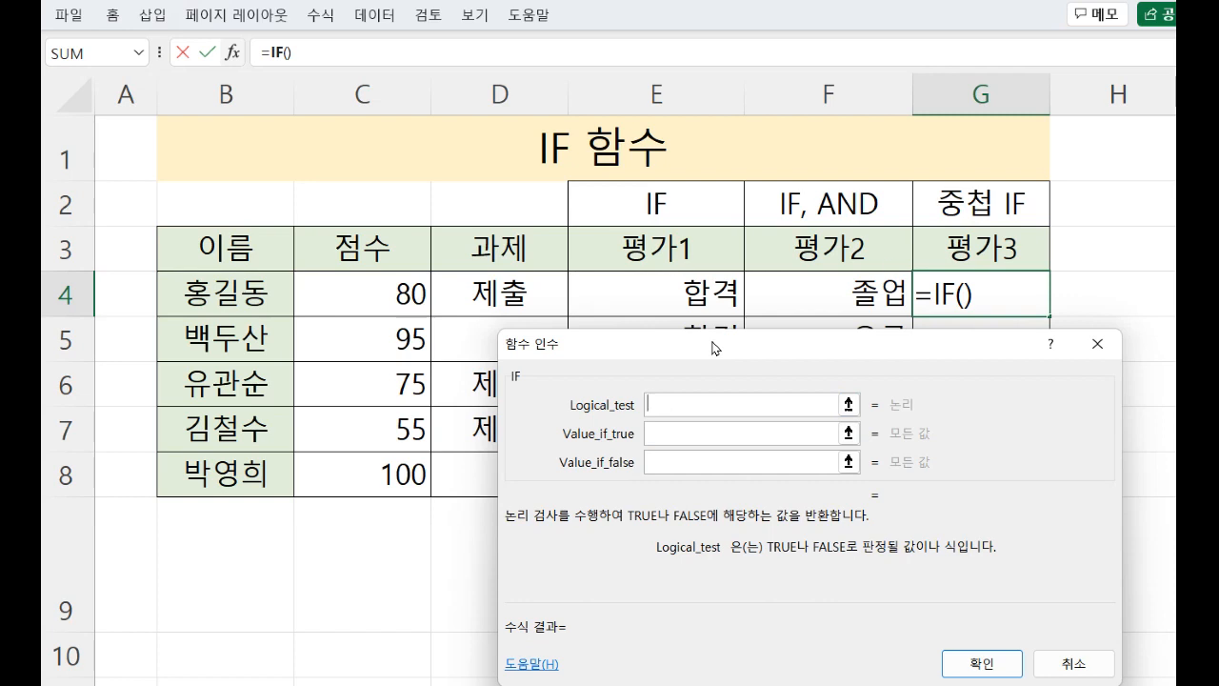
drag(712, 347, 665, 342)
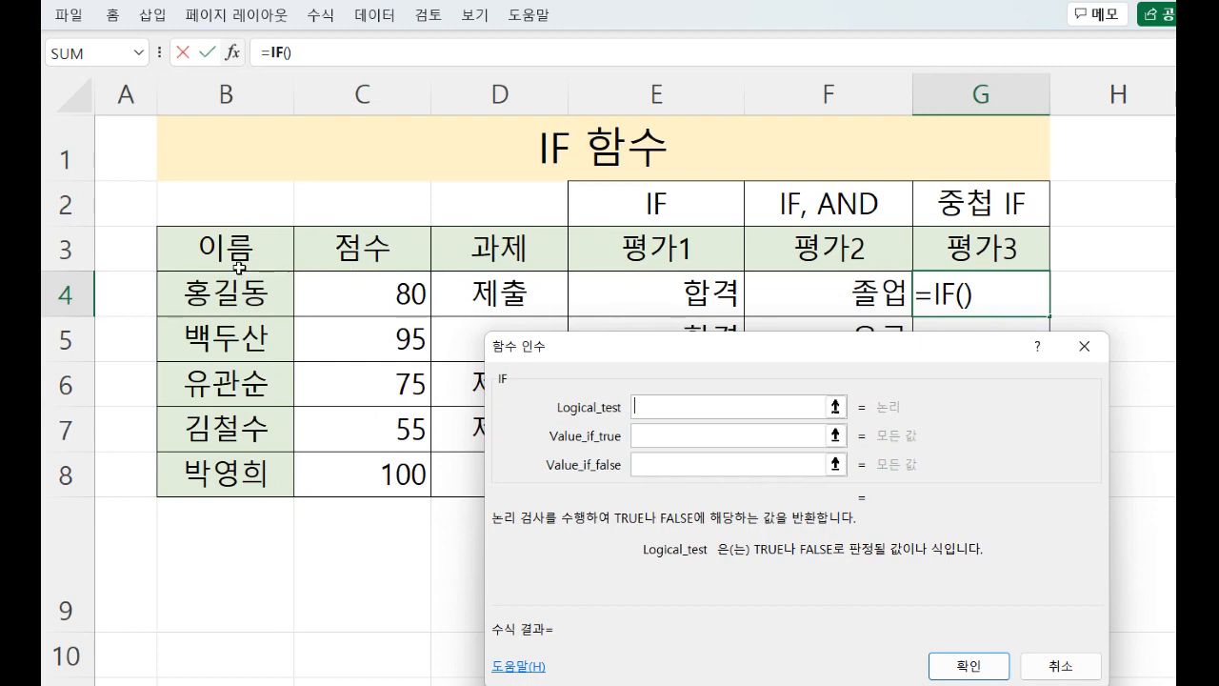
click(349, 287)
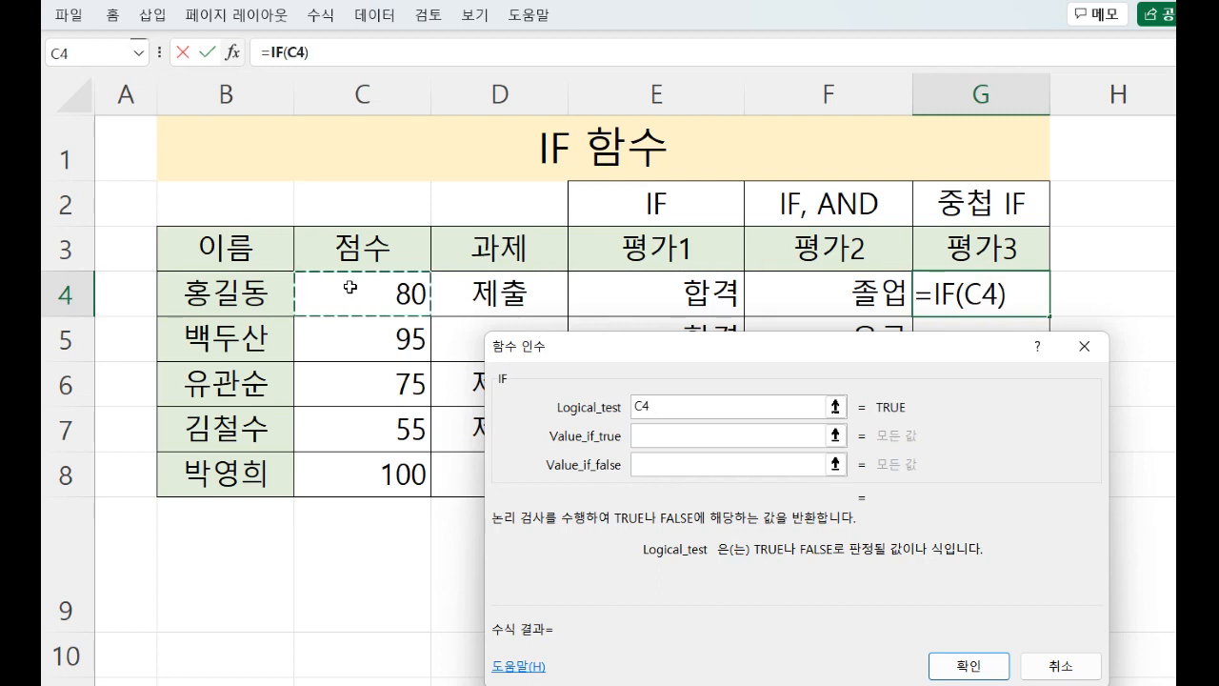
text(>=90)
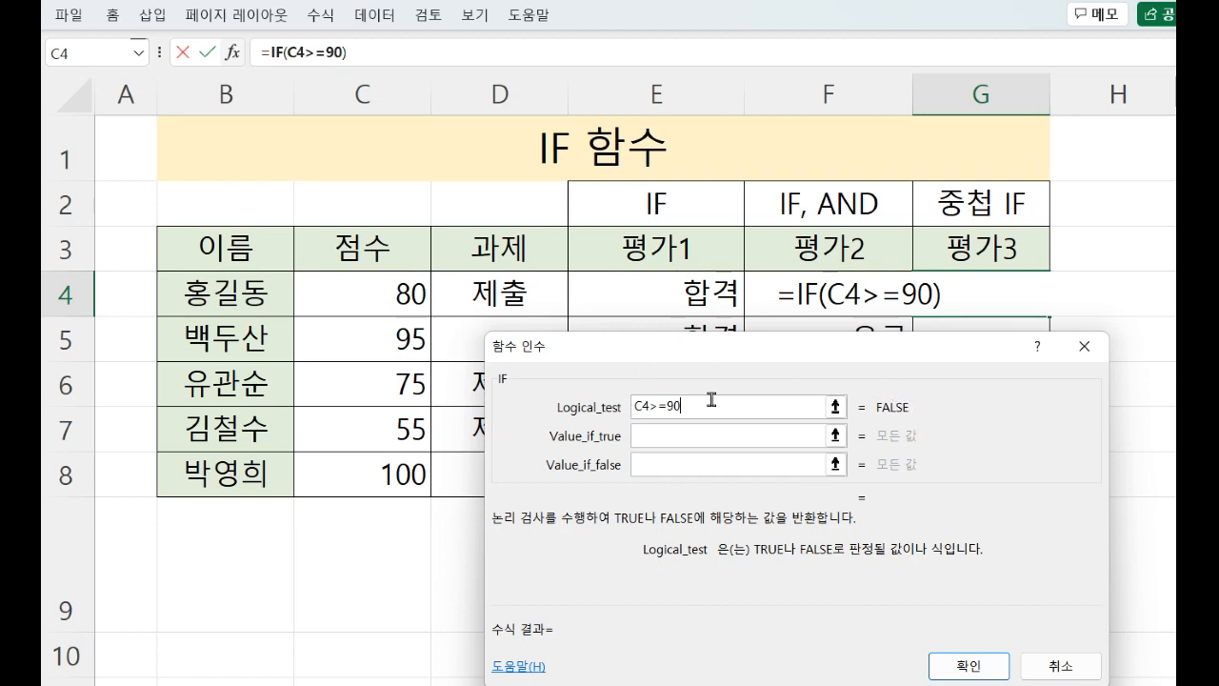
Make the IF function in G4 return "A" when its test is true
click(687, 442)
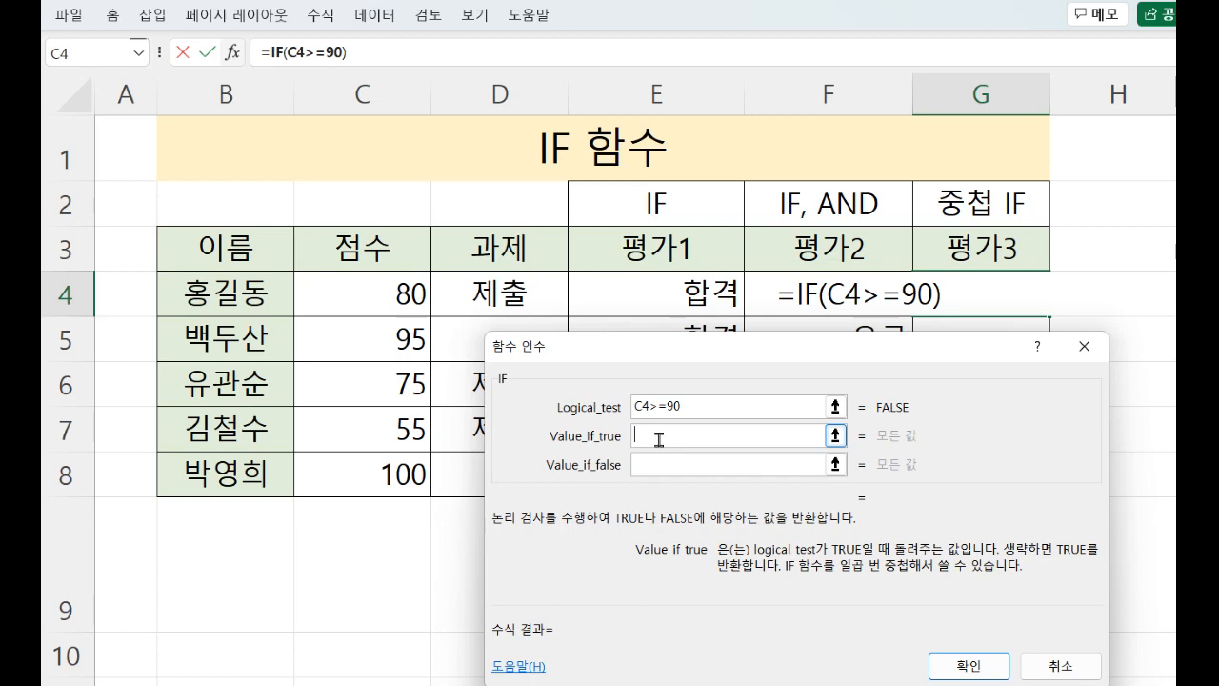
text(a)
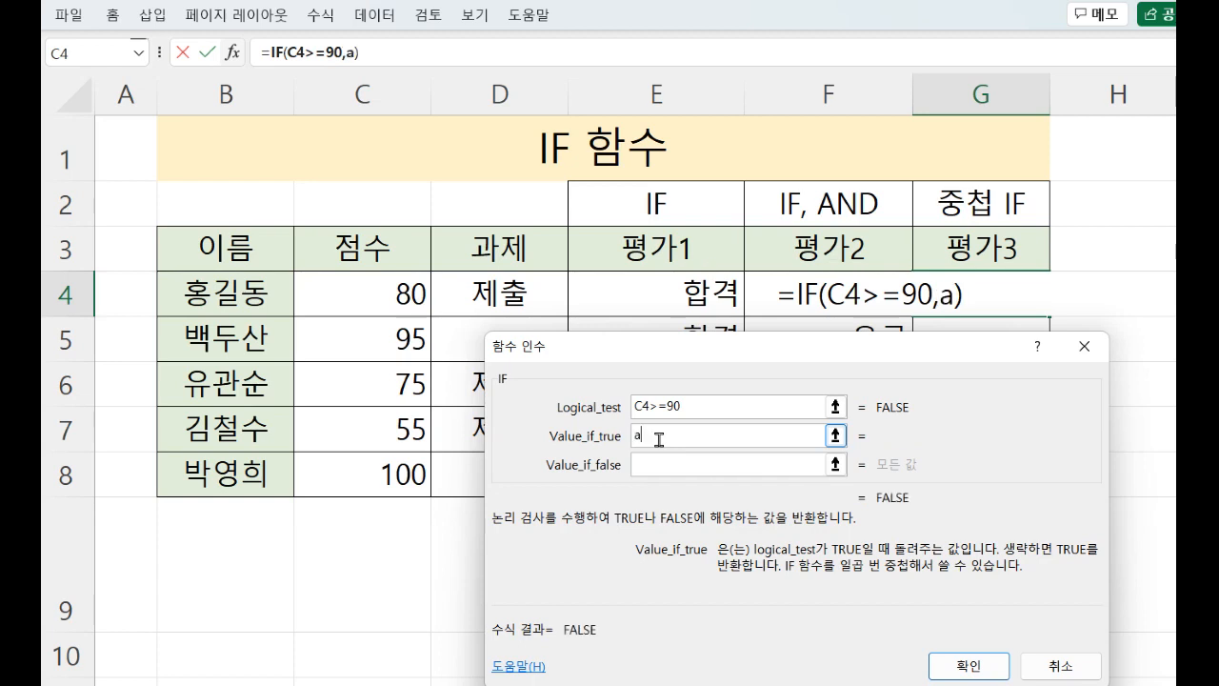
key(BackSpace)
text(A)
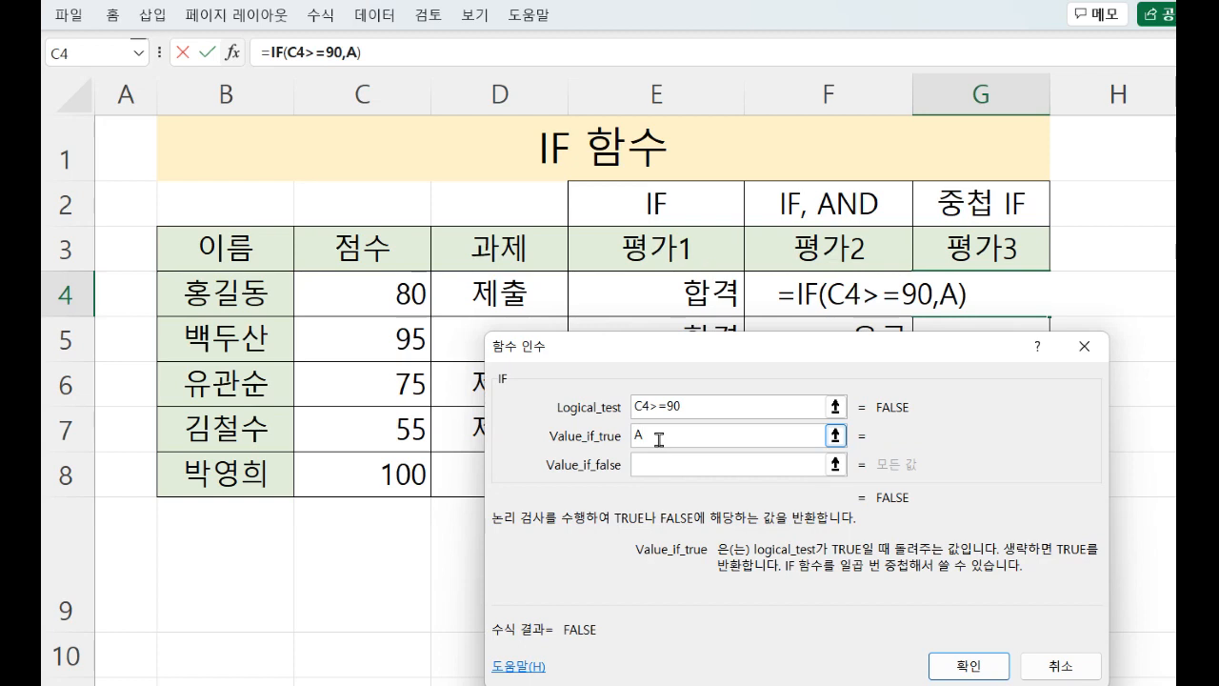
key(Tab)
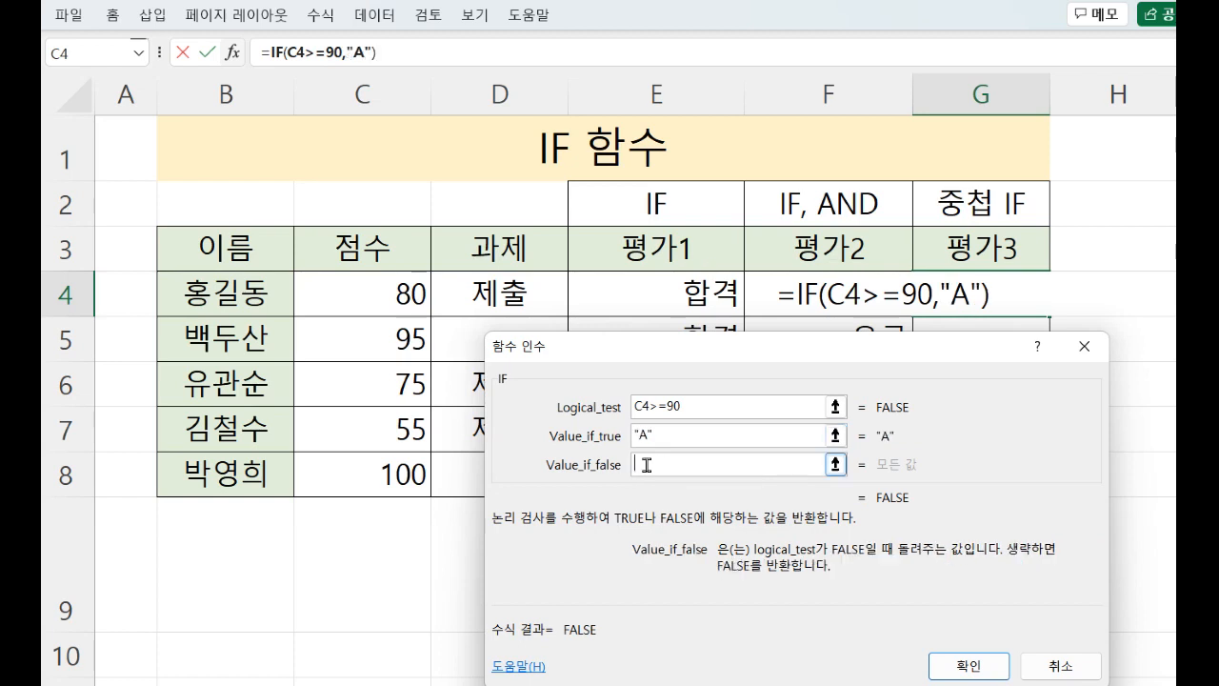
click(641, 435)
Nest a second IF() as the value if false and show that inner function's arguments
click(655, 459)
text(I)
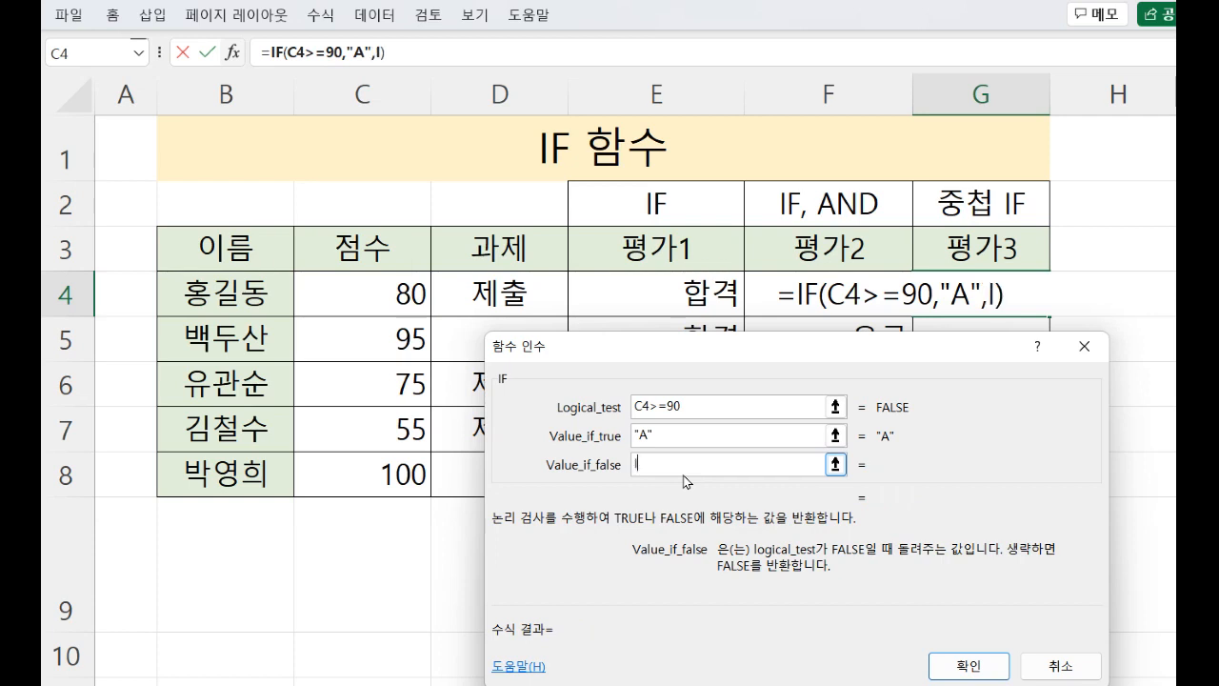
text(F())
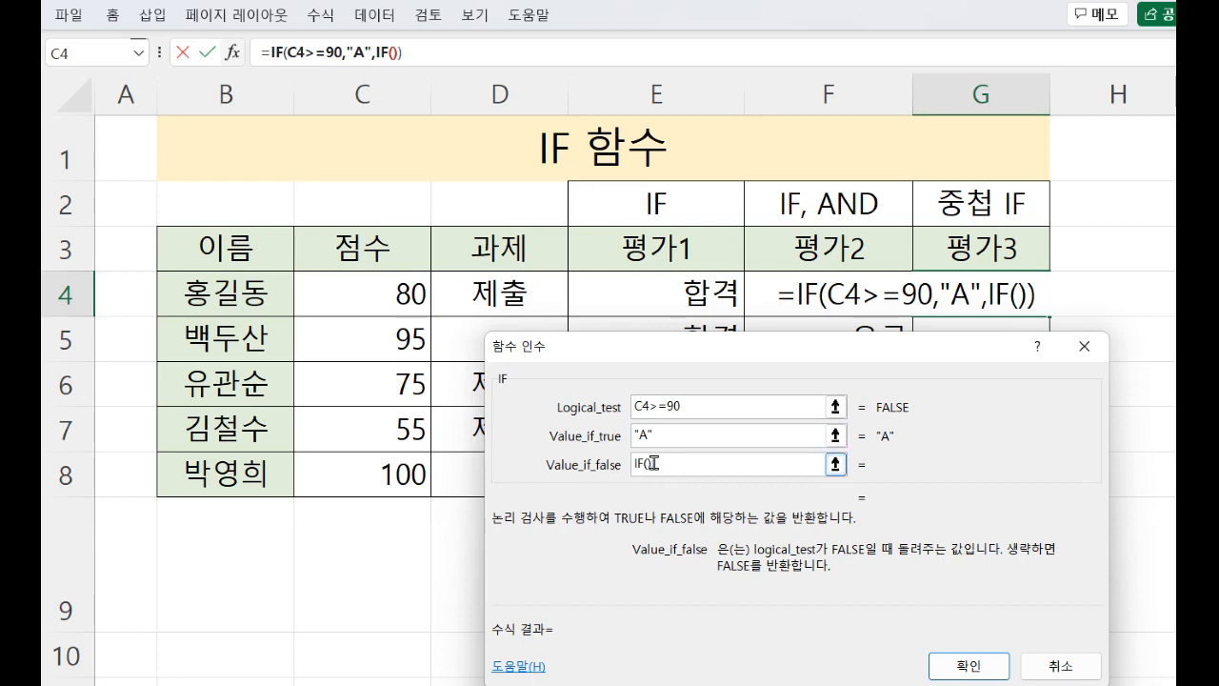
click(380, 51)
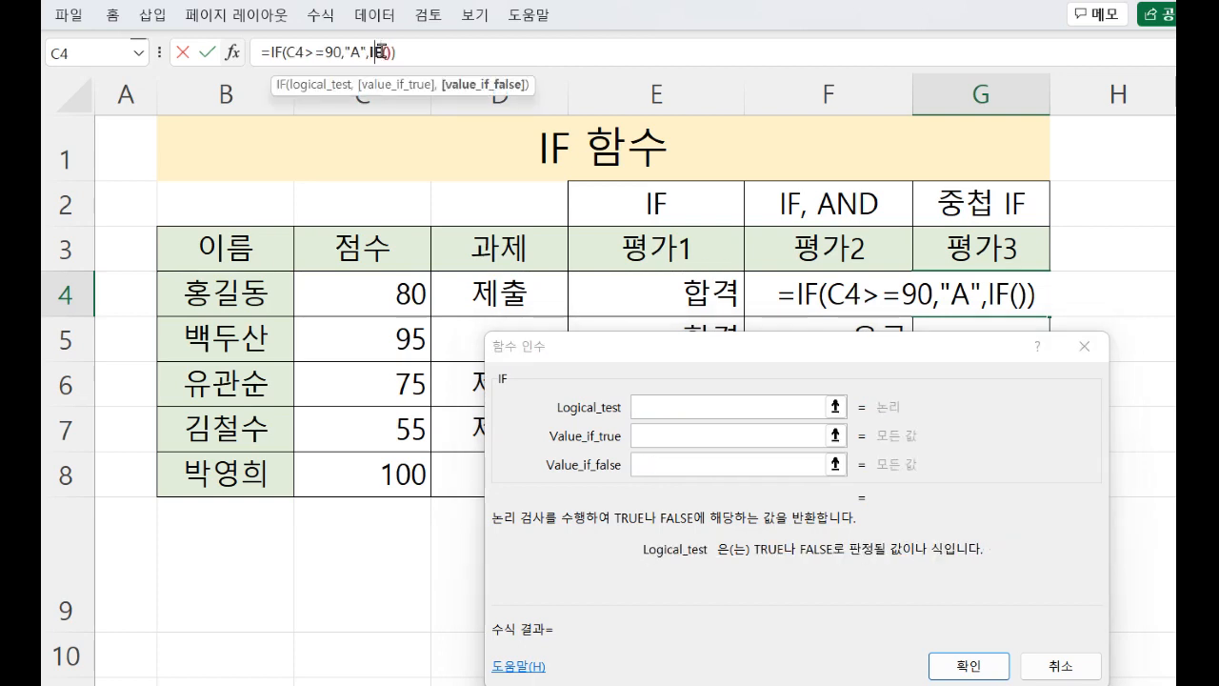
click(583, 356)
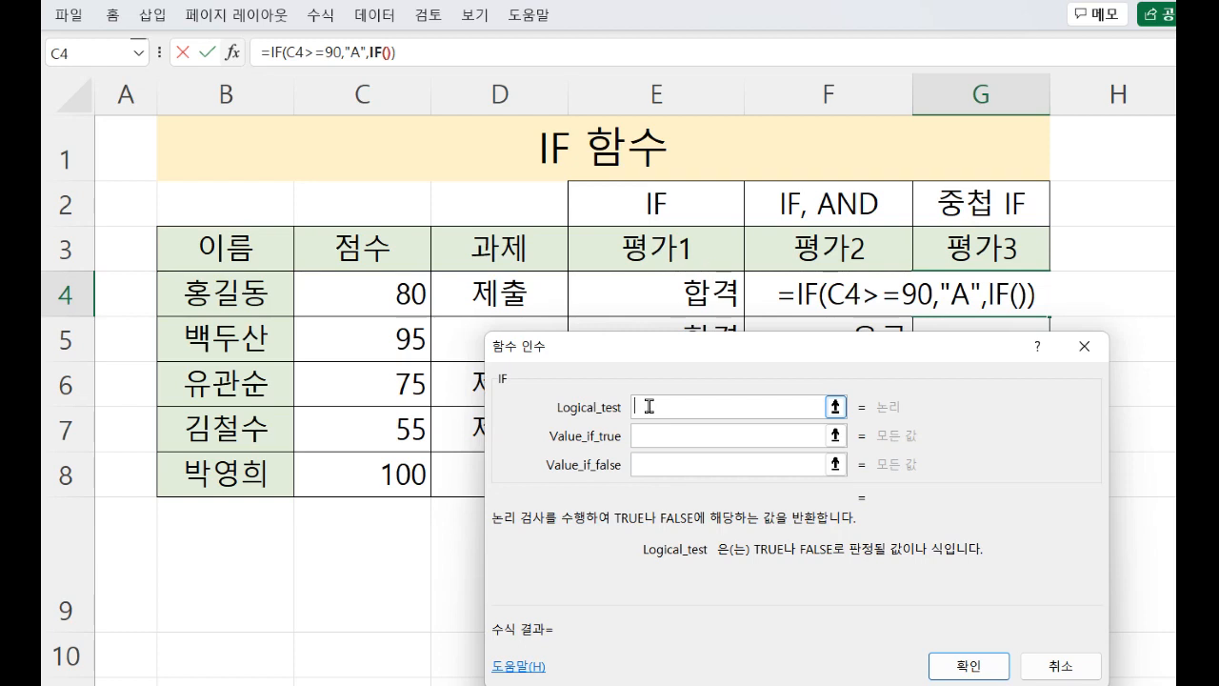
Set the nested IF to test C4>=80, returning "B" when true and "C" when false
click(373, 287)
text(>)
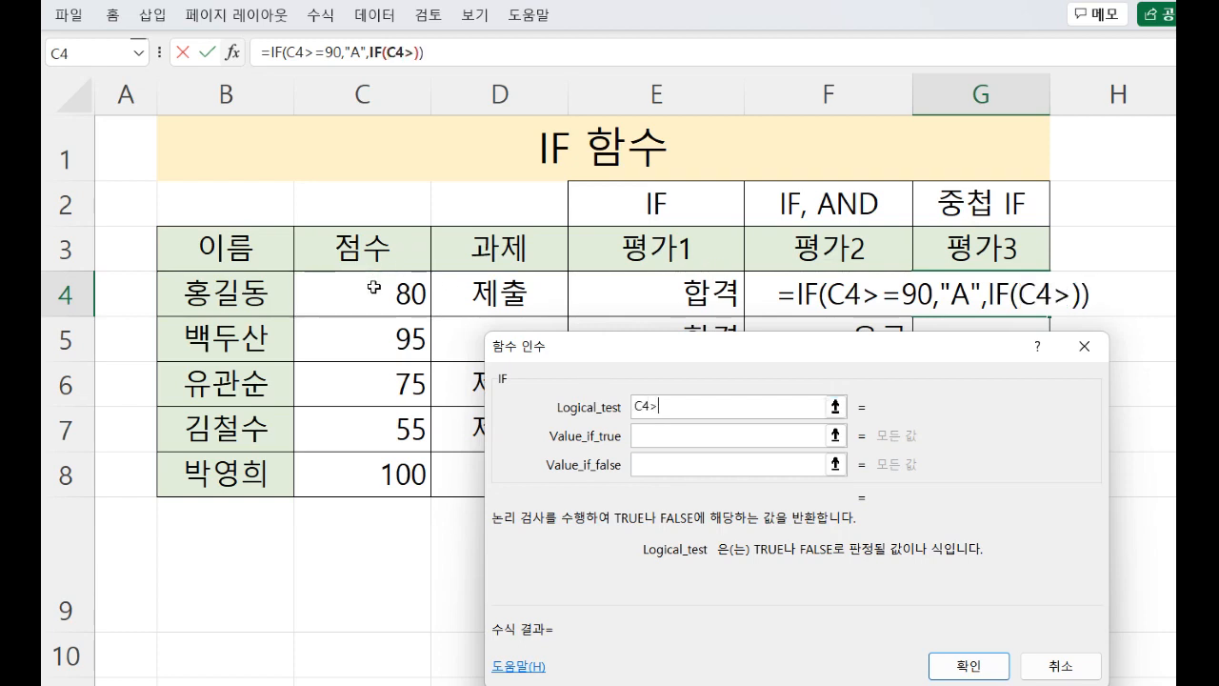
text(=80)
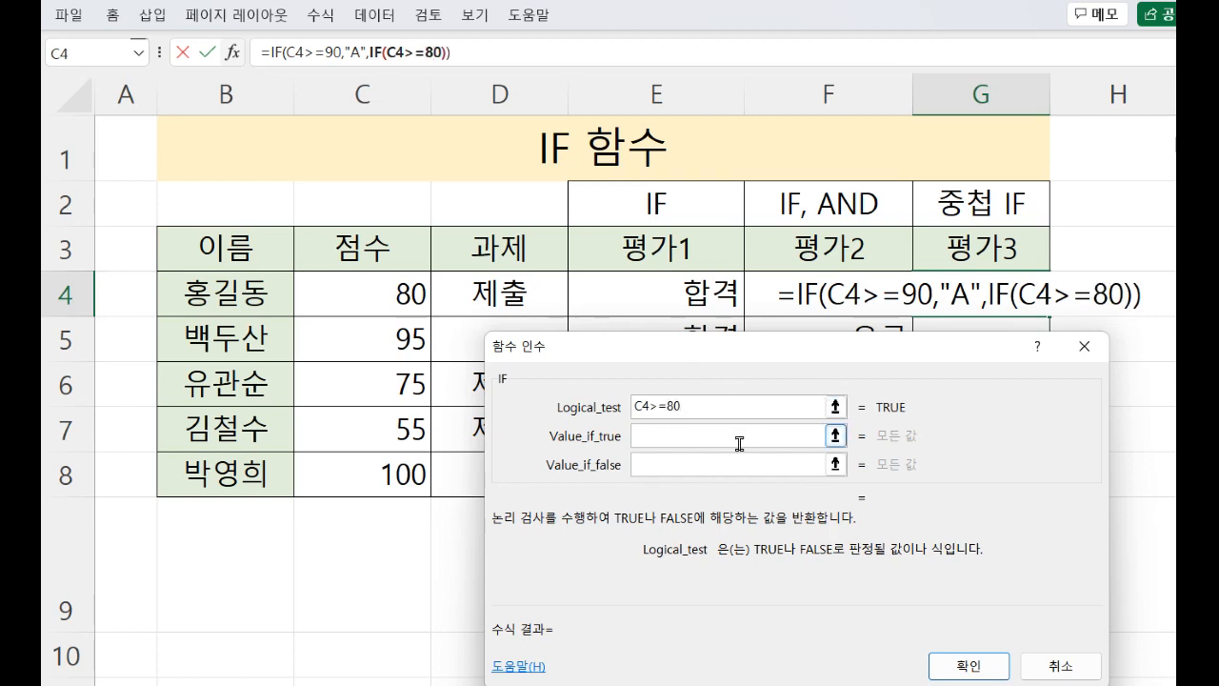
click(705, 440)
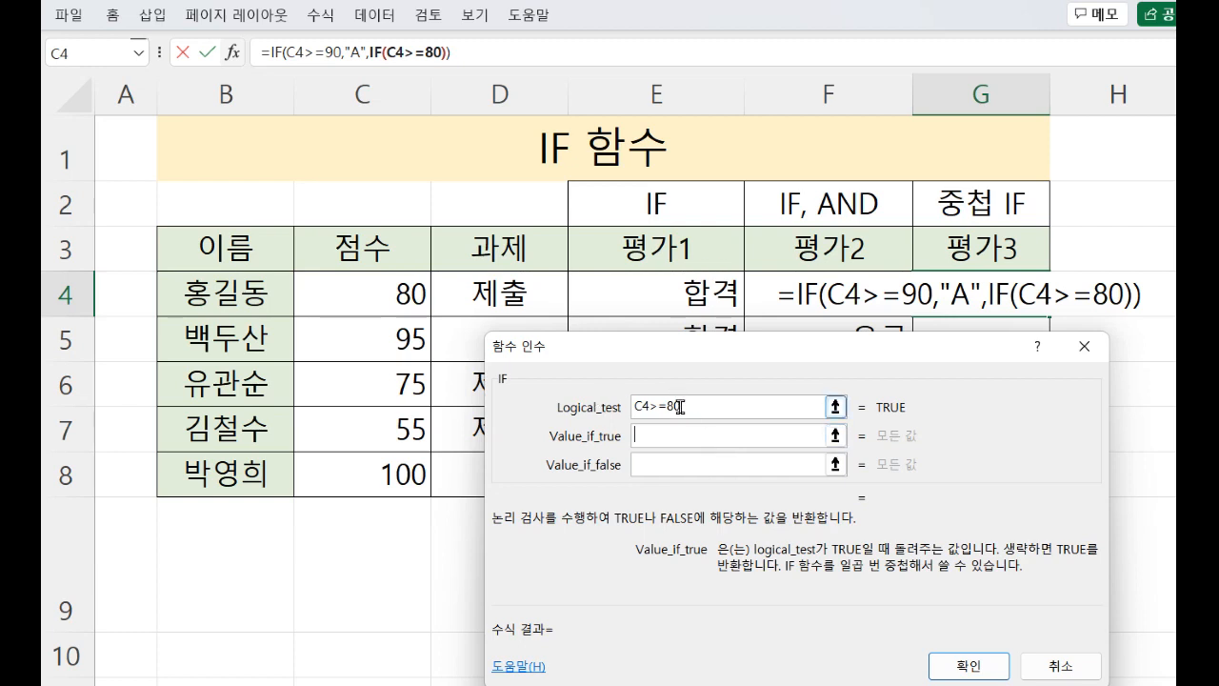
text(B)
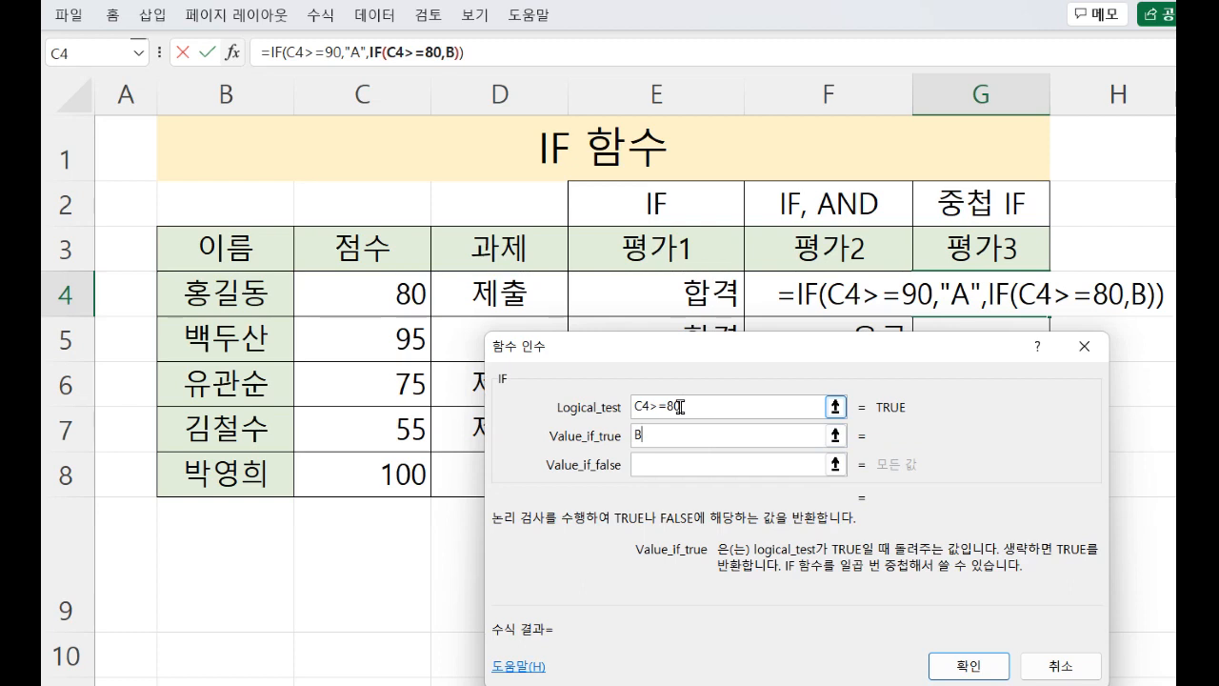
click(672, 458)
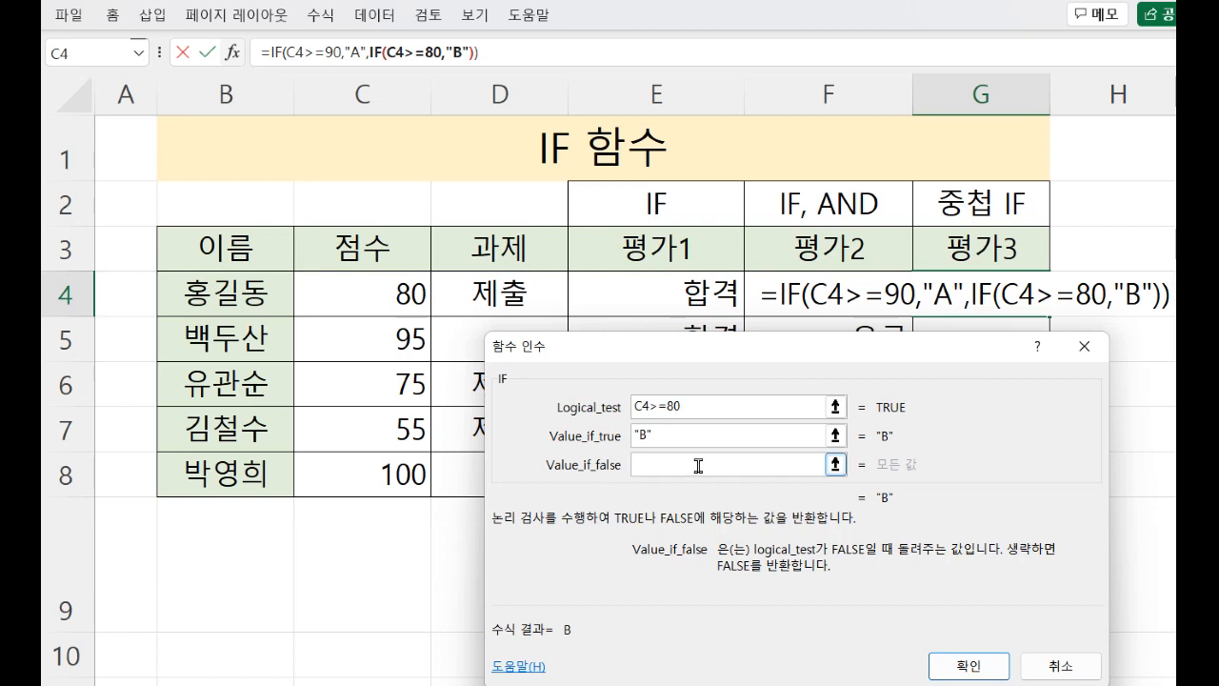
text(C)
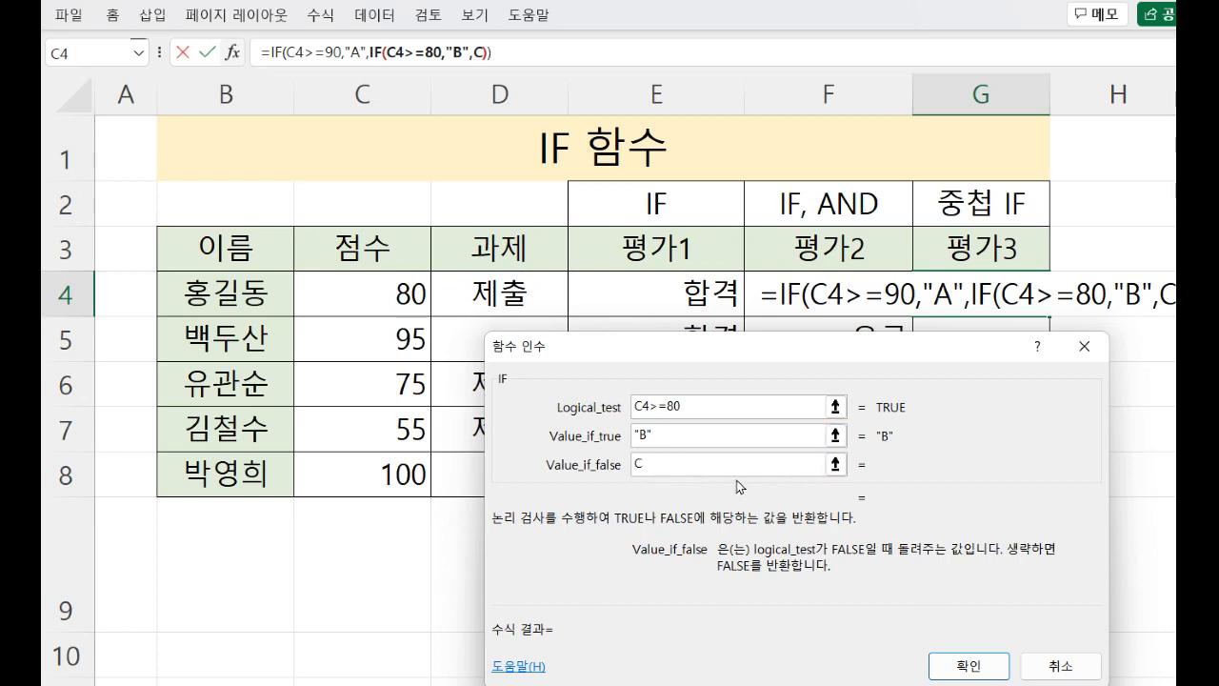
click(676, 438)
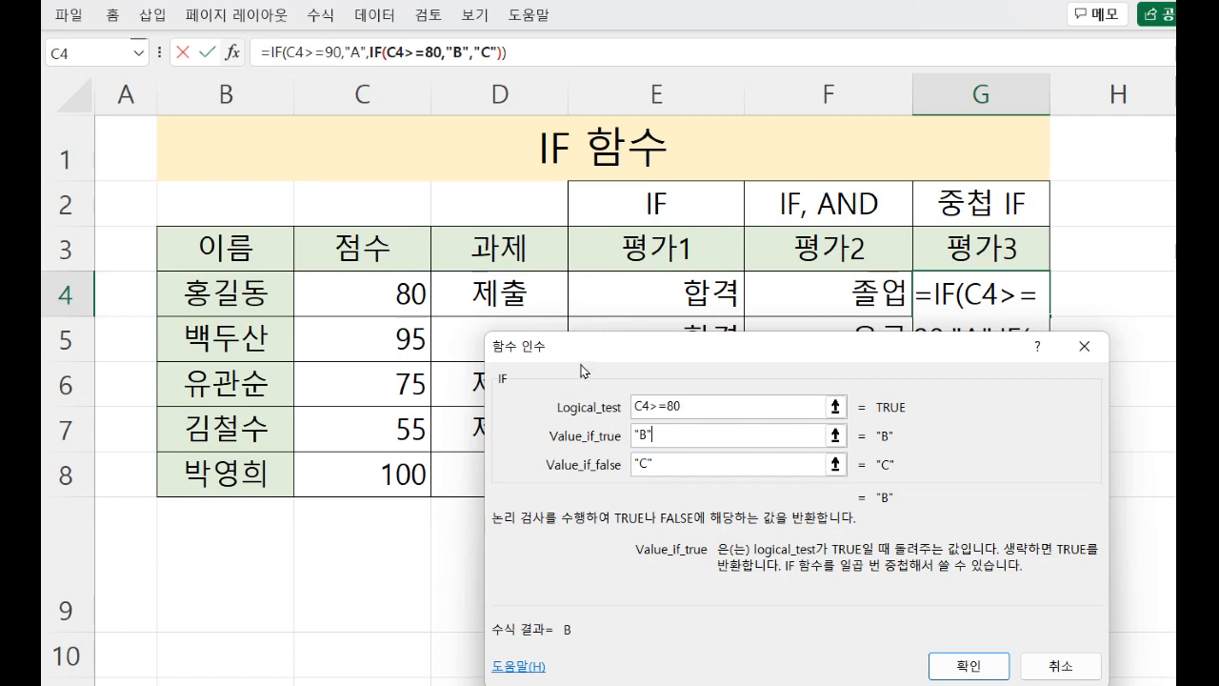
Check the outer and inner IF arguments, then accept the G4 formula and fill it down through G8
click(273, 50)
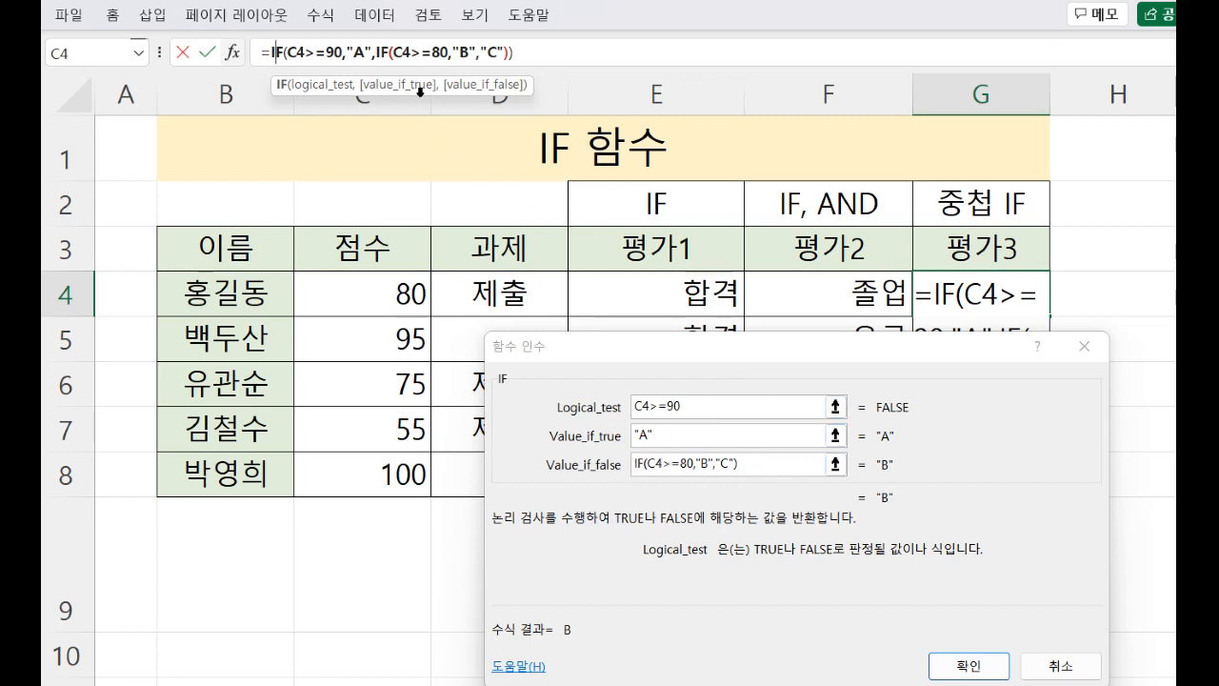
click(383, 52)
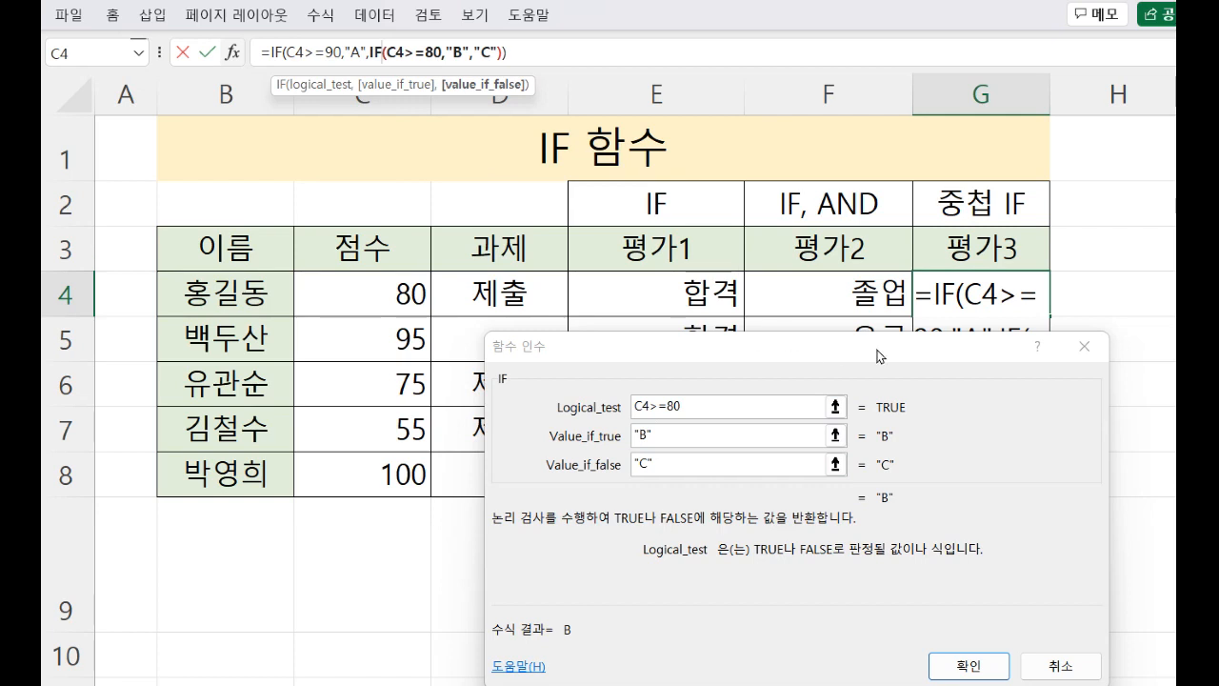
click(983, 657)
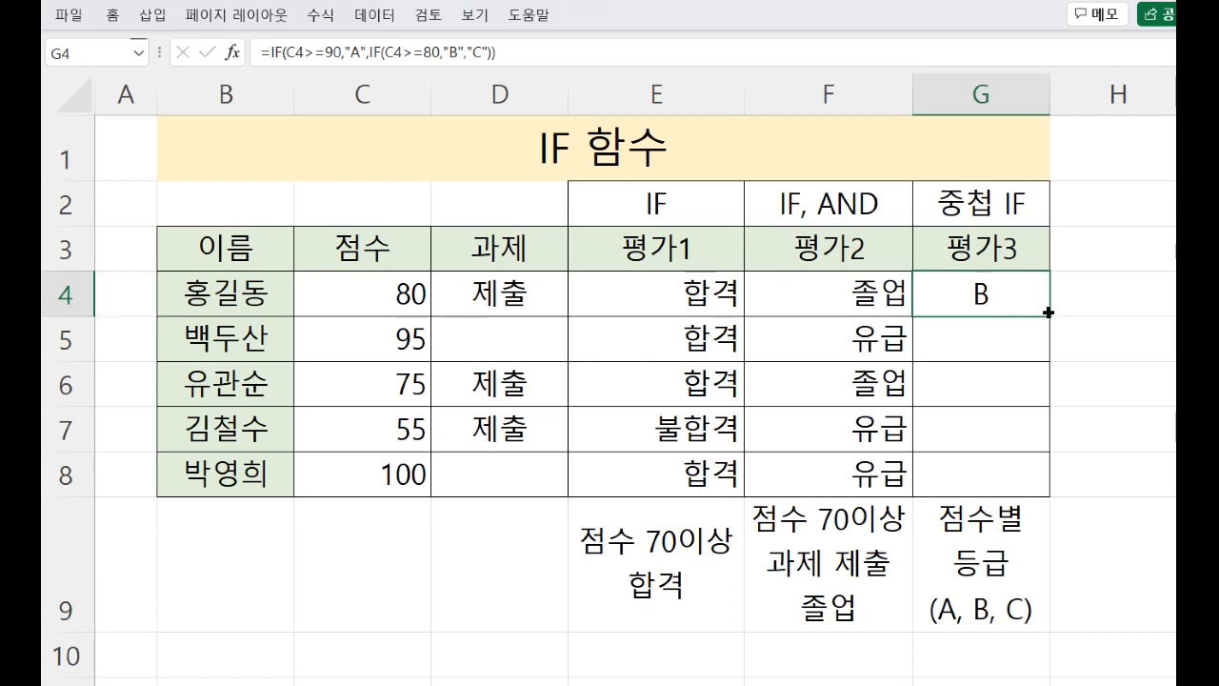
drag(1048, 311, 1053, 481)
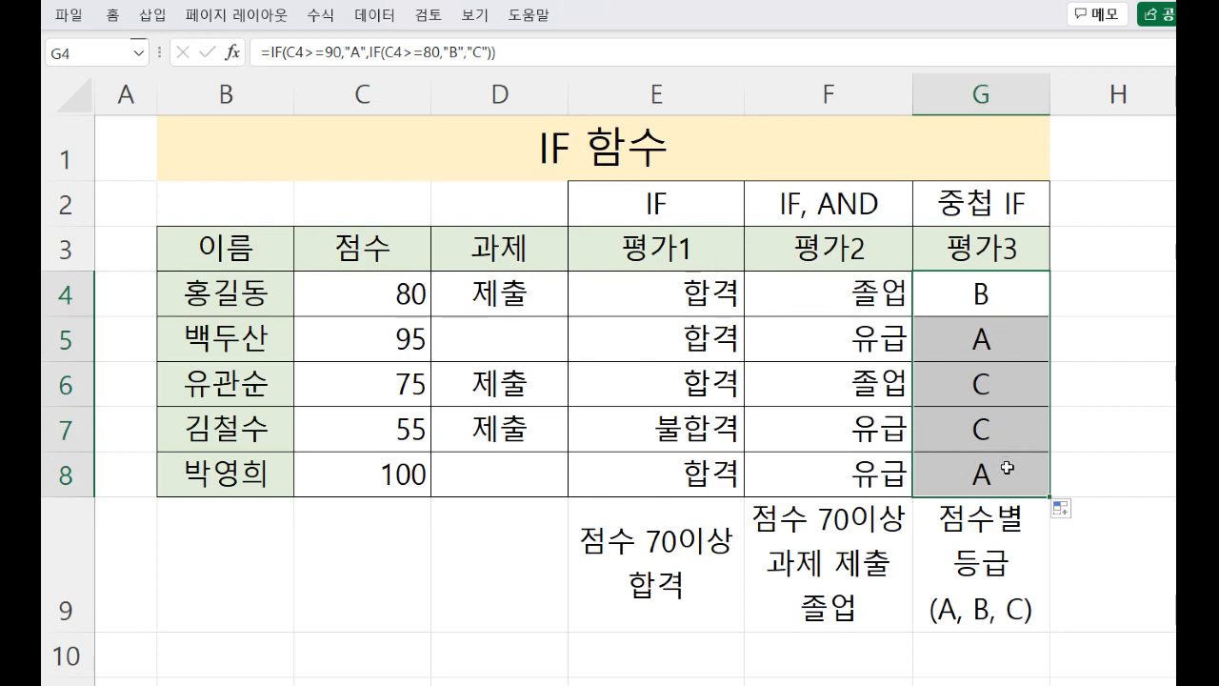
Compare the 평가1, 평가2 and 평가3 formulas in cells E4, F4 and G4
key(Up)
key(Up)
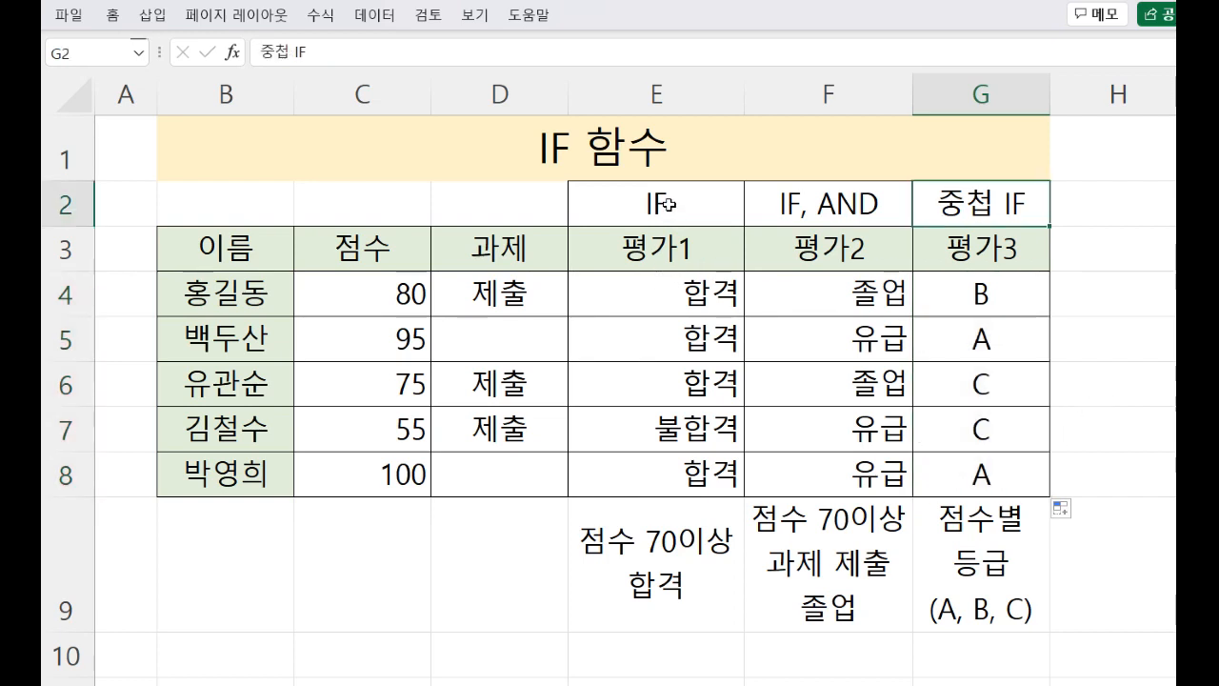
click(675, 295)
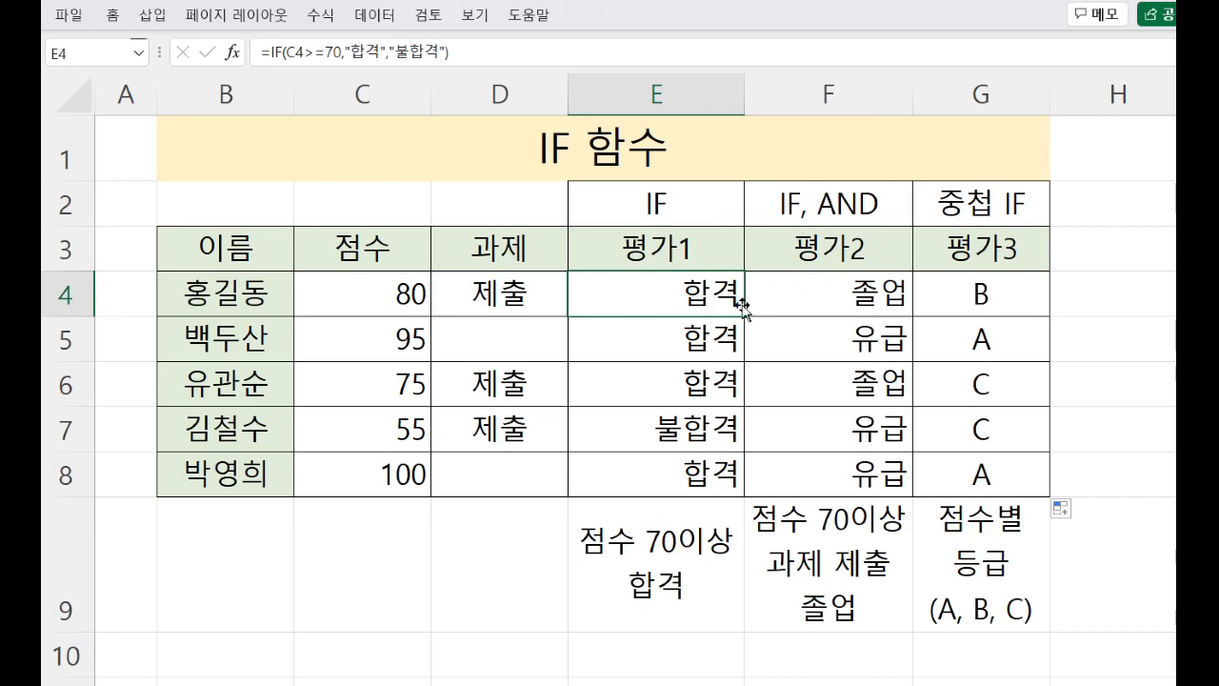
click(875, 299)
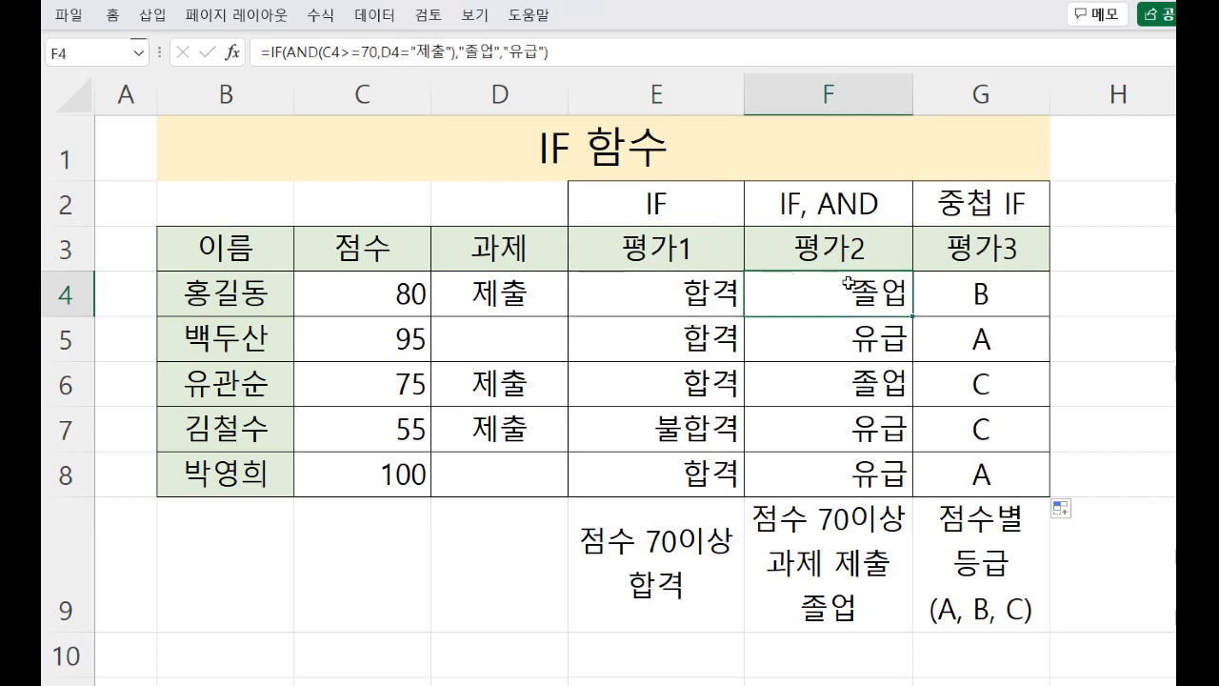
click(994, 296)
click(686, 290)
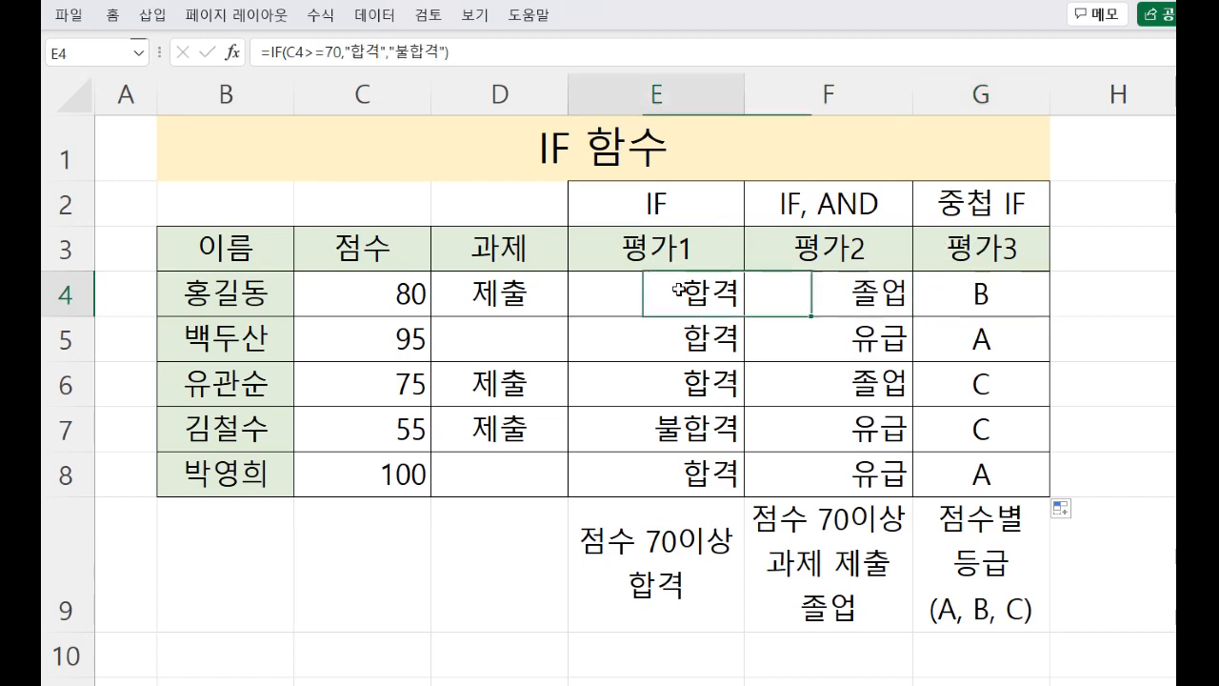
click(849, 295)
click(960, 292)
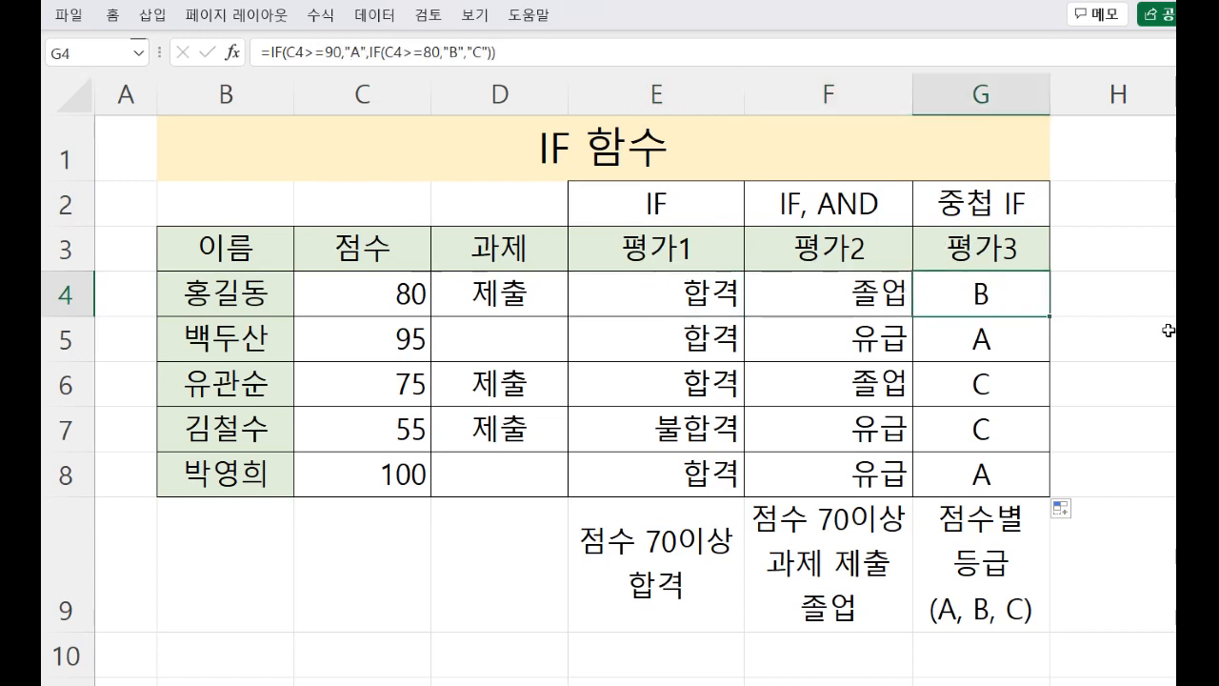